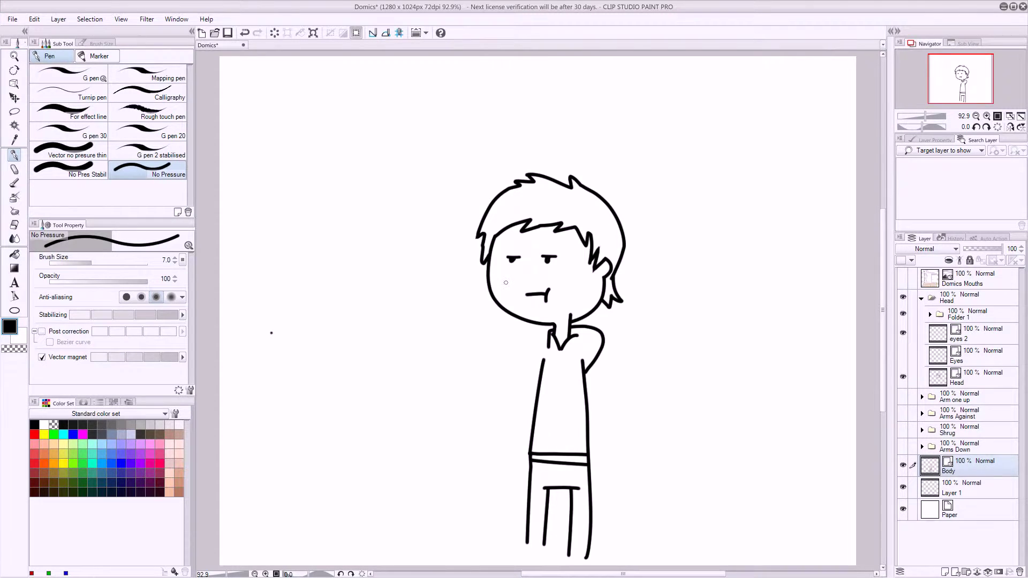
# Undo the stray dot, duplicate the Body layer, and hide both the original Body layer and the collapsed Head folder
pyautogui.hotkey('ctrl', 'z')
pyautogui.rightClick(947, 469)
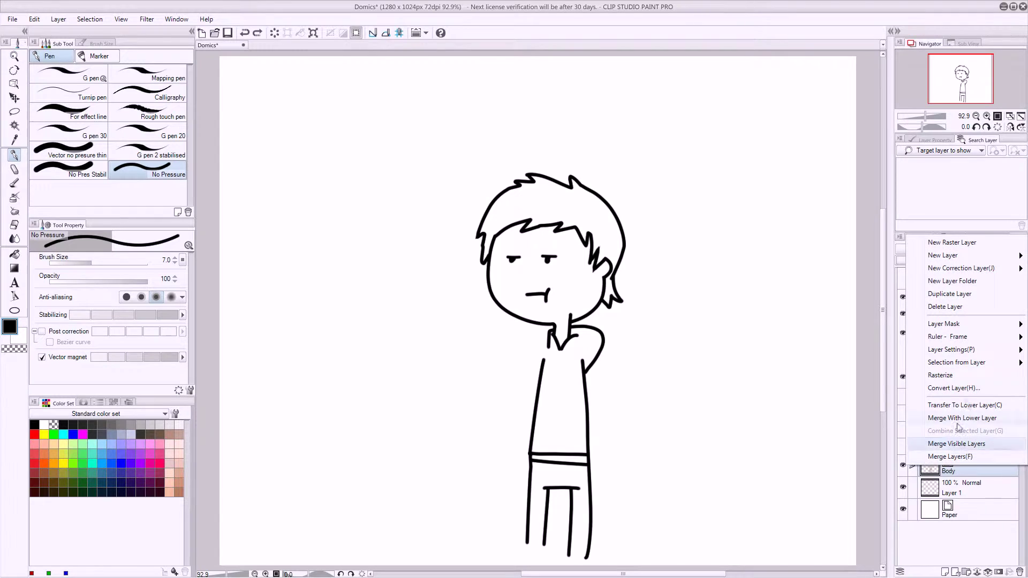
pyautogui.click(952, 296)
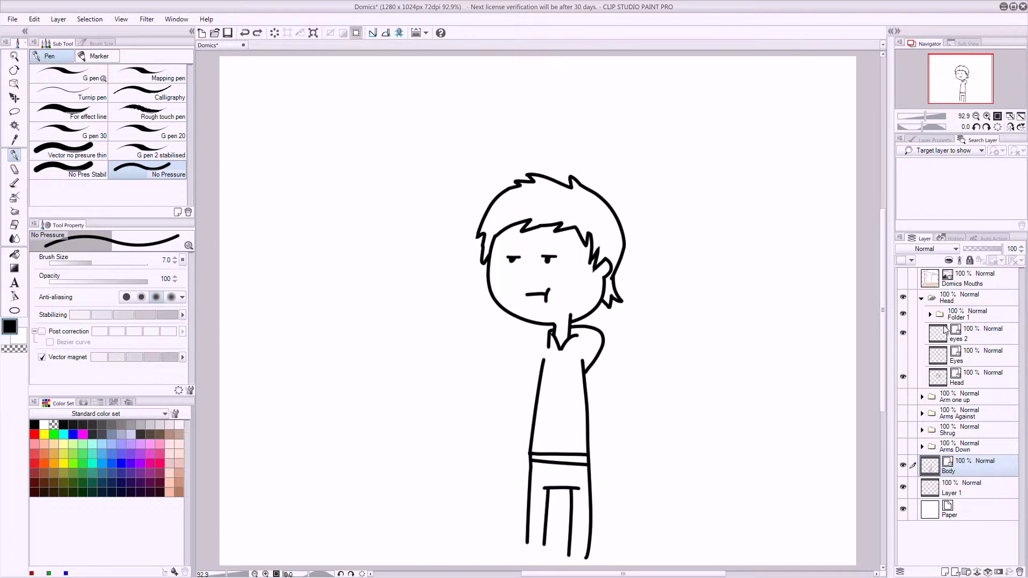
pyautogui.click(903, 488)
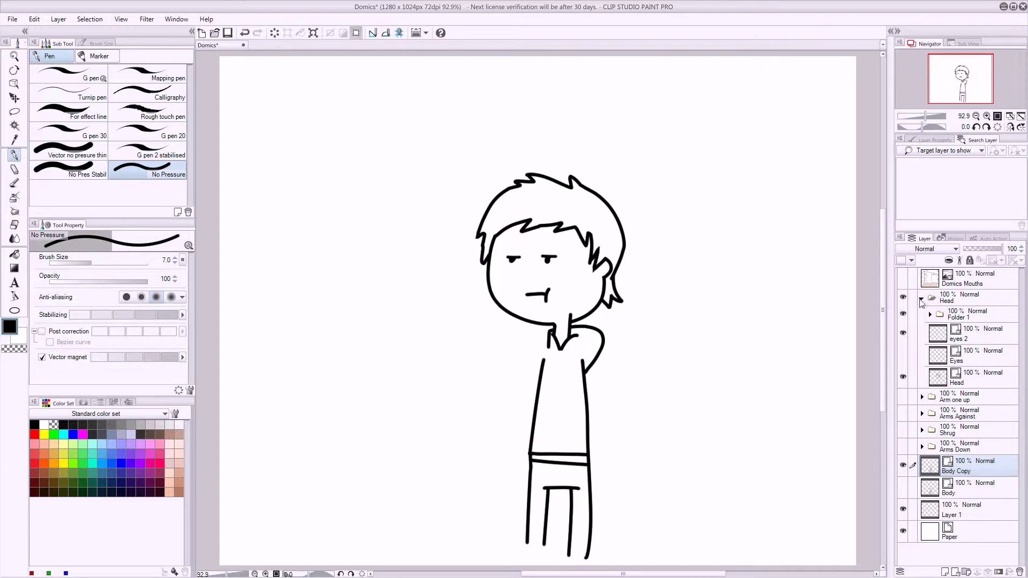
pyautogui.click(921, 298)
pyautogui.click(903, 297)
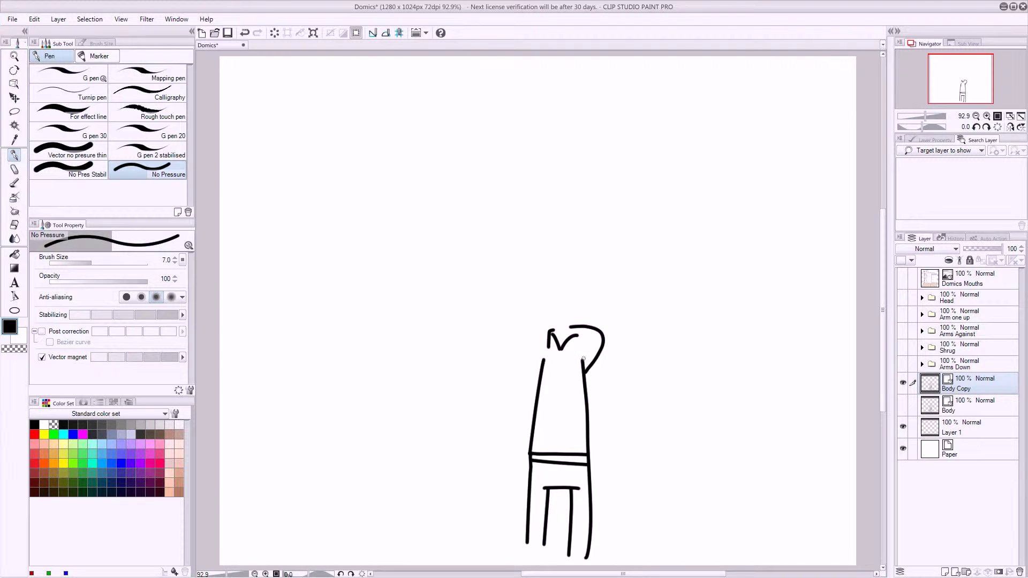
# Erase the collar, shoulder and torso side lines above the belt on Body Copy with the vector eraser, and return to the pen
pyautogui.press('e')
pyautogui.moveTo(575, 345); pyautogui.dragTo(598, 351)
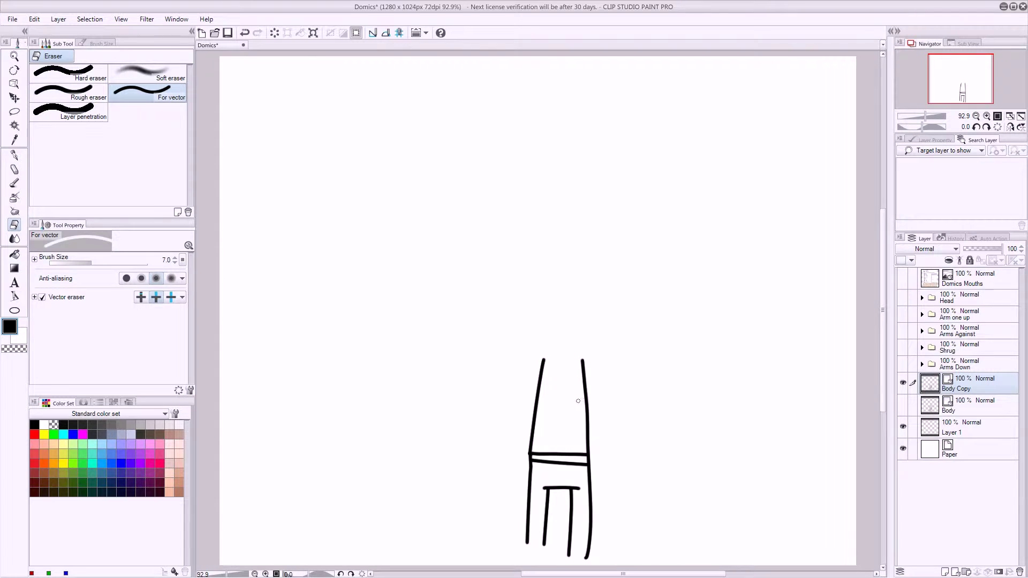
pyautogui.moveTo(582, 388)
pyautogui.mouseDown()
pyautogui.moveTo(530, 388)
pyautogui.moveTo(543, 392)
pyautogui.moveTo(564, 377)
pyautogui.mouseUp()
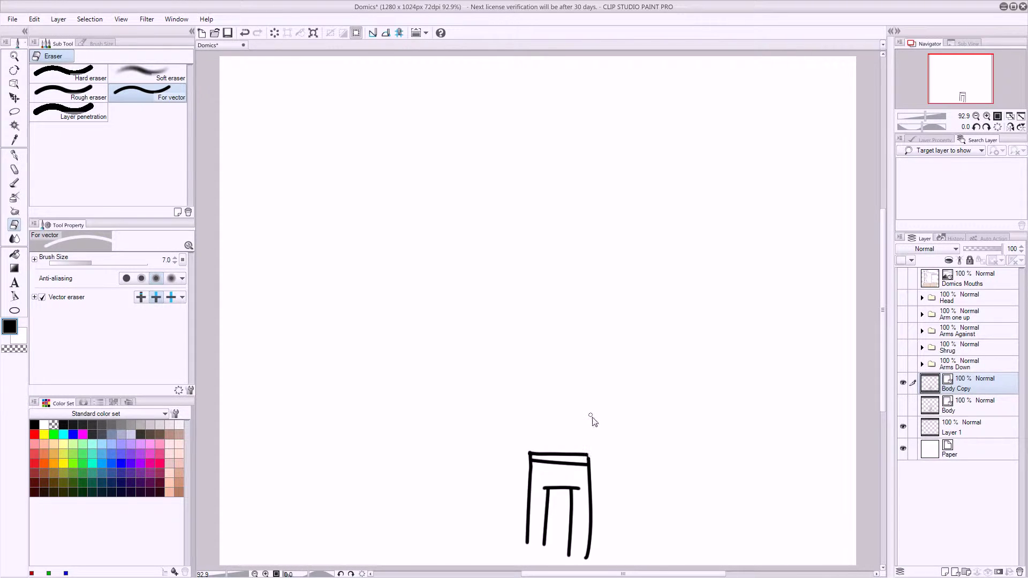
pyautogui.press('p')
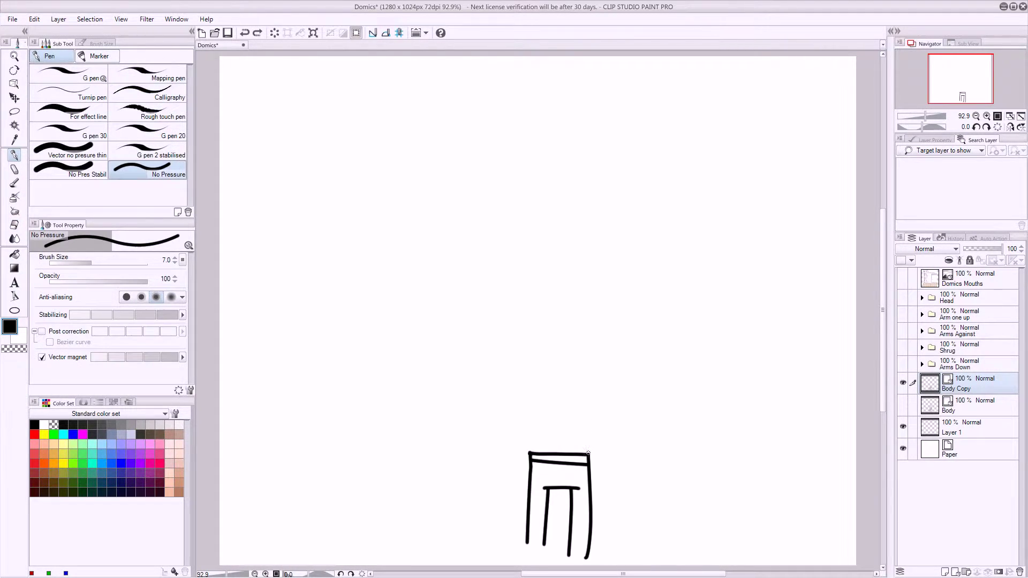
pyautogui.moveTo(588, 452)
pyautogui.mouseDown()
pyautogui.moveTo(593, 402)
pyautogui.moveTo(608, 381)
pyautogui.mouseUp()
pyautogui.hotkey('ctrl', 'z')
pyautogui.moveTo(600, 368); pyautogui.dragTo(583, 439)
pyautogui.hotkey('ctrl', 'z')
pyautogui.moveTo(606, 360); pyautogui.dragTo(585, 459)
pyautogui.hotkey('ctrl', 'z')
# Draw two curved torso sides rising from the belt and leaning to the right with the No Pressure pen
pyautogui.moveTo(590, 401); pyautogui.dragTo(612, 392)
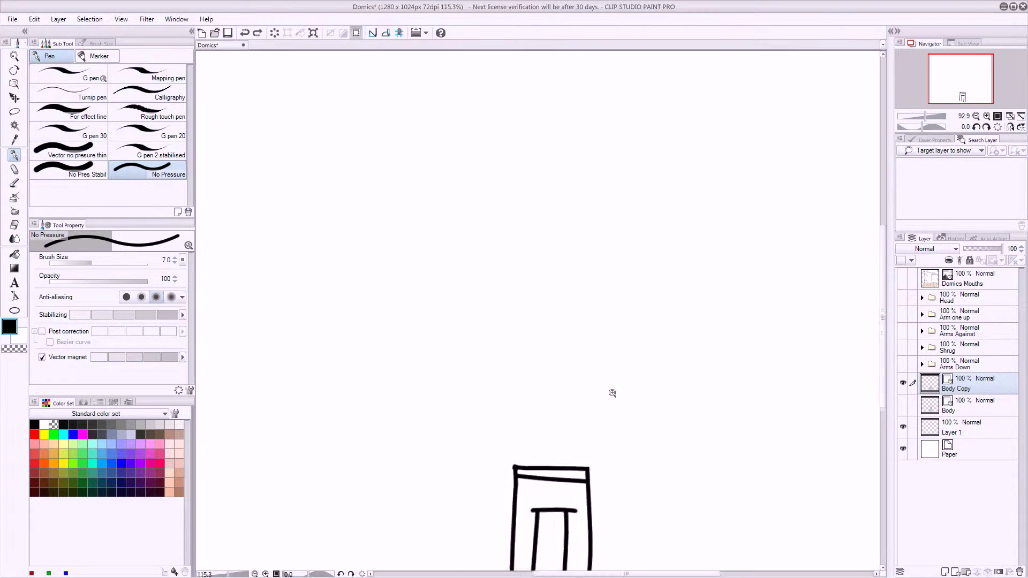
pyautogui.moveTo(564, 358)
pyautogui.mouseDown()
pyautogui.moveTo(566, 277)
pyautogui.moveTo(592, 245)
pyautogui.mouseUp()
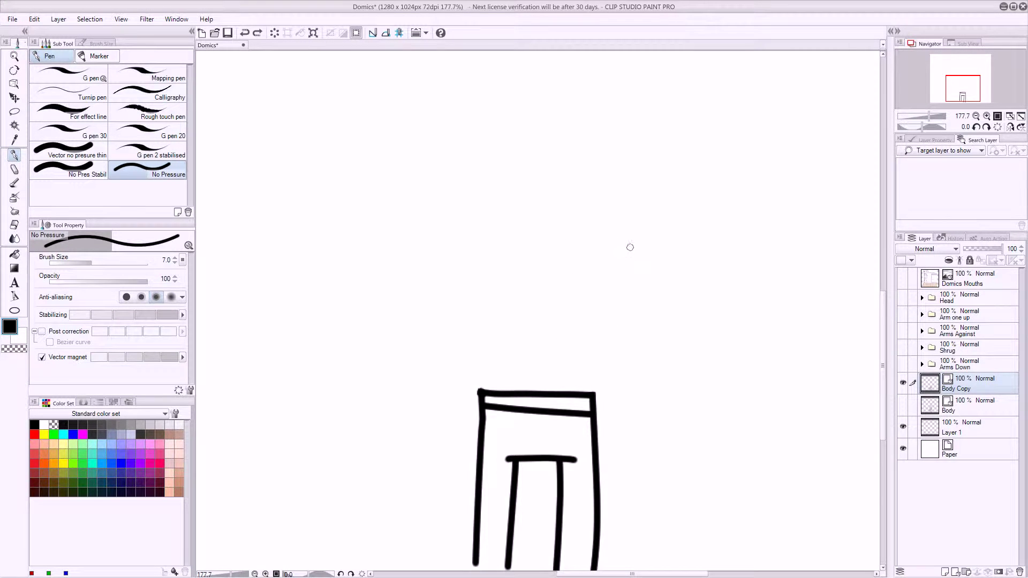
pyautogui.moveTo(632, 239)
pyautogui.mouseDown()
pyautogui.moveTo(607, 291)
pyautogui.moveTo(590, 400)
pyautogui.mouseUp()
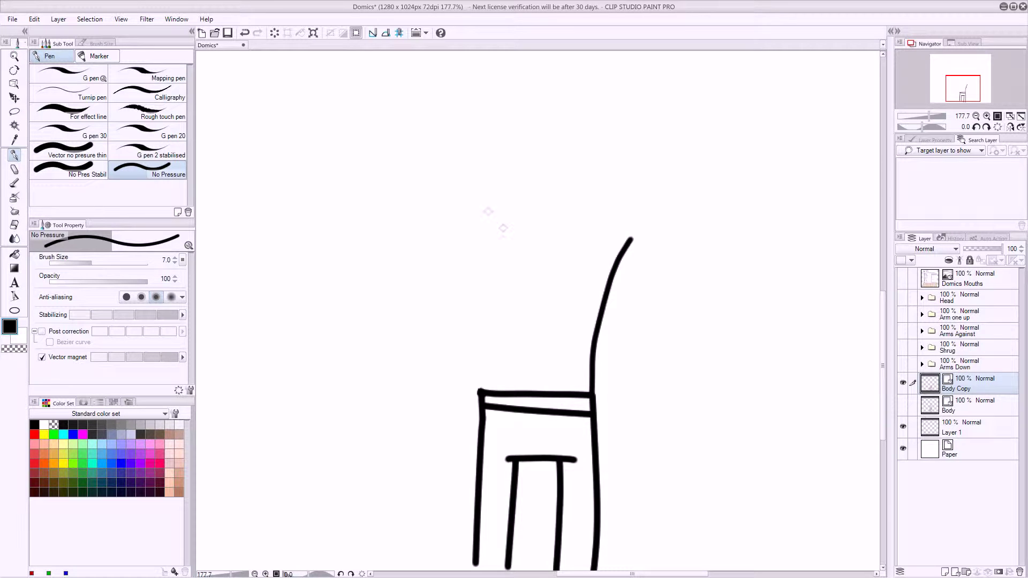
pyautogui.moveTo(515, 226)
pyautogui.mouseDown()
pyautogui.moveTo(493, 264)
pyautogui.moveTo(477, 356)
pyautogui.moveTo(483, 394)
pyautogui.mouseUp()
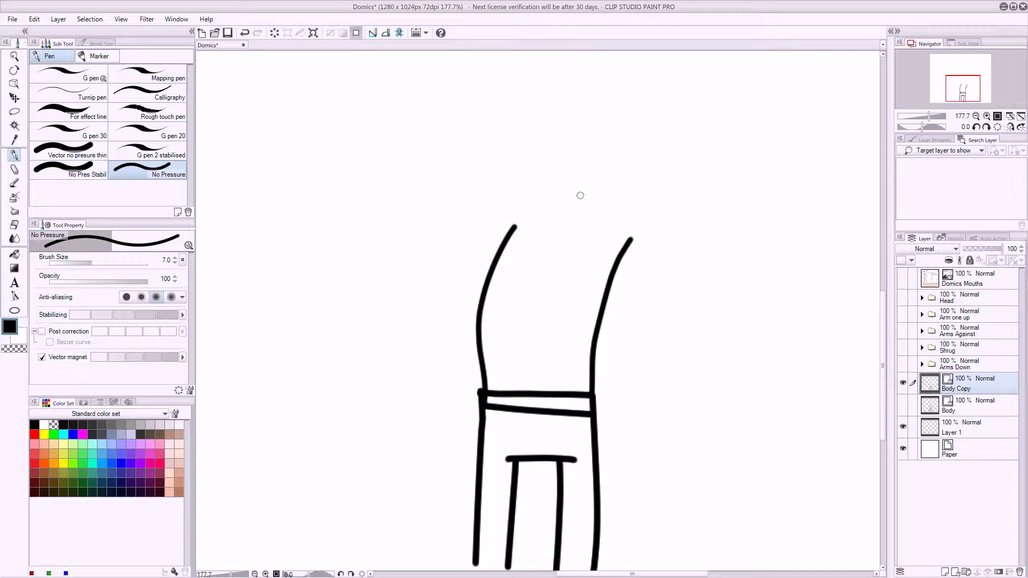
# Draw the V-shaped collar above the torso and the pointed short sleeve at the right shoulder
pyautogui.moveTo(565, 199)
pyautogui.mouseDown()
pyautogui.moveTo(564, 231)
pyautogui.moveTo(572, 200)
pyautogui.moveTo(575, 214)
pyautogui.mouseUp()
pyautogui.moveTo(569, 209)
pyautogui.mouseDown()
pyautogui.moveTo(568, 231)
pyautogui.moveTo(608, 211)
pyautogui.mouseUp()
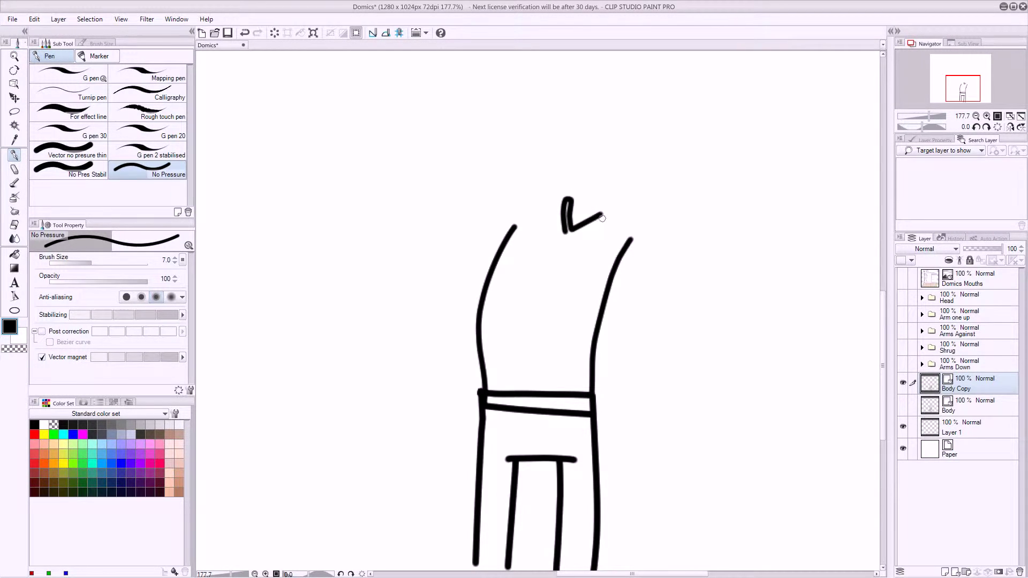
pyautogui.moveTo(625, 210)
pyautogui.mouseDown()
pyautogui.moveTo(661, 238)
pyautogui.moveTo(634, 259)
pyautogui.mouseUp()
pyautogui.moveTo(595, 240)
pyautogui.mouseDown()
pyautogui.moveTo(633, 244)
pyautogui.moveTo(643, 292)
pyautogui.moveTo(638, 332)
pyautogui.moveTo(584, 341)
pyautogui.mouseUp()
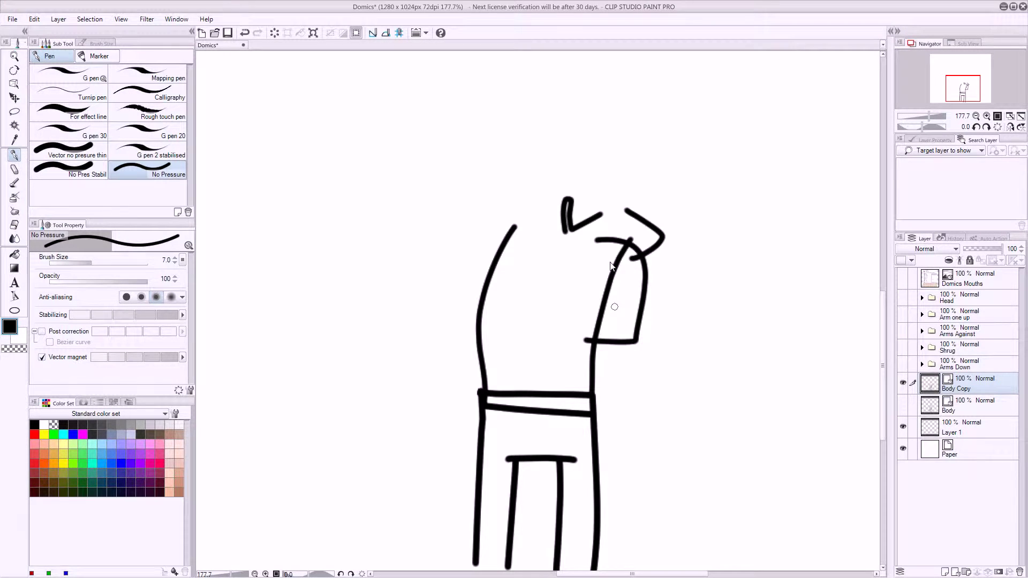
pyautogui.hotkey('ctrl', 'z')
pyautogui.moveTo(607, 242)
pyautogui.mouseDown()
pyautogui.moveTo(634, 295)
pyautogui.moveTo(615, 321)
pyautogui.moveTo(556, 338)
pyautogui.mouseUp()
pyautogui.hotkey('ctrl', 'z')
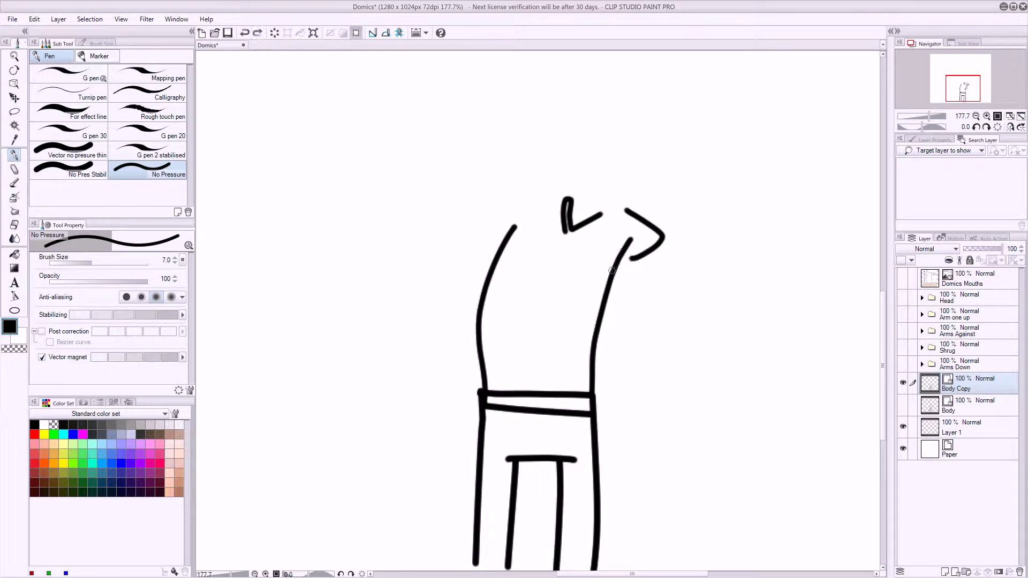
# Draw the right arm bent across the torso with a wrist line, and erase the torso line and overhang that cross it
pyautogui.moveTo(611, 242)
pyautogui.mouseDown()
pyautogui.moveTo(639, 295)
pyautogui.moveTo(611, 328)
pyautogui.moveTo(557, 332)
pyautogui.moveTo(588, 304)
pyautogui.moveTo(611, 305)
pyautogui.mouseUp()
pyautogui.moveTo(600, 256); pyautogui.dragTo(608, 302)
pyautogui.press('e')
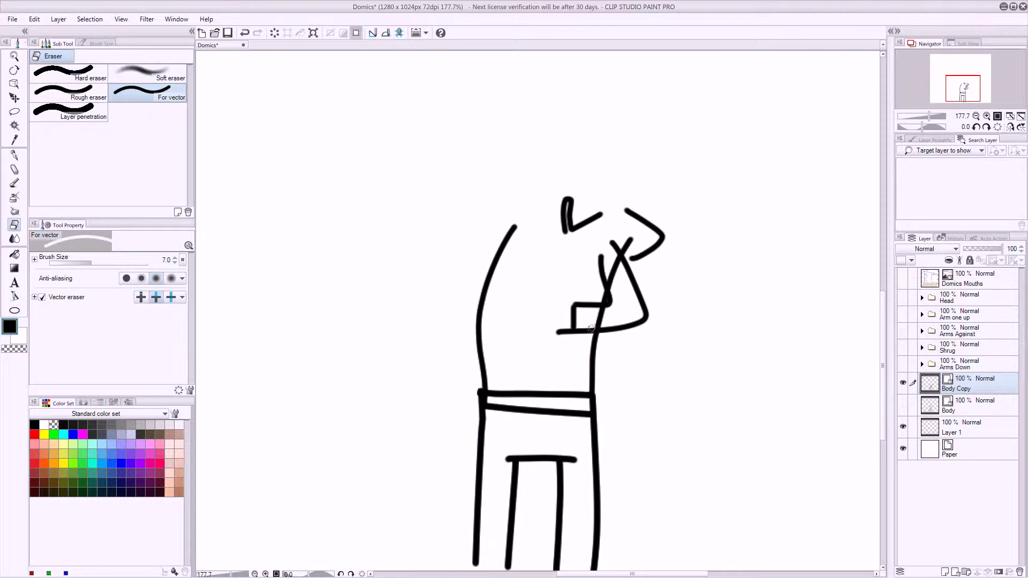
pyautogui.moveTo(615, 265); pyautogui.dragTo(625, 279)
pyautogui.moveTo(565, 324); pyautogui.dragTo(564, 332)
pyautogui.hotkey('ctrl', 'z')
pyautogui.hotkey('ctrl', 'y')
pyautogui.hotkey('ctrl', 'z')
# Draw the right hand with its thumb and fingers, and the left hand meeting it in front of the torso
pyautogui.click(14, 157)
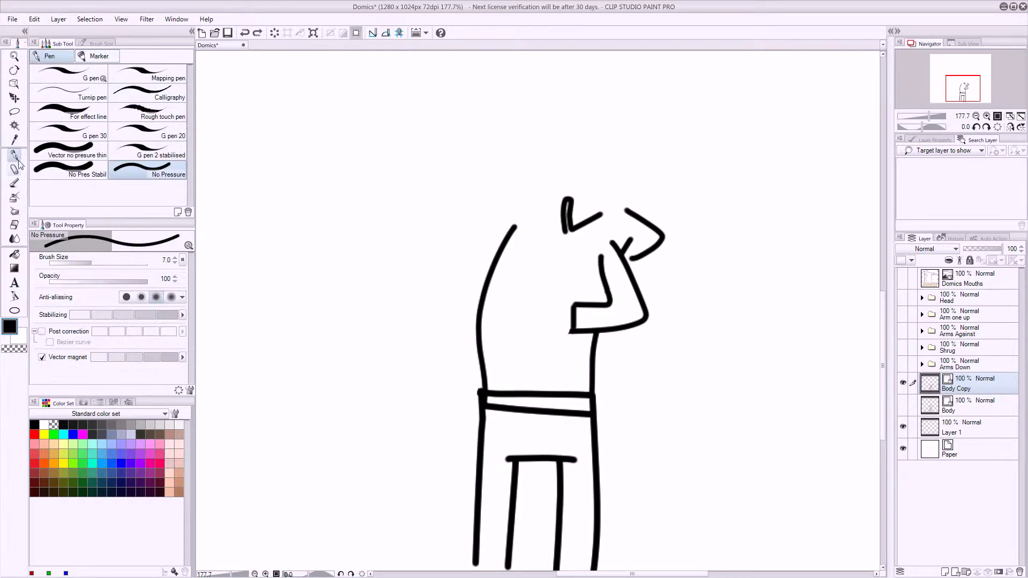
pyautogui.moveTo(571, 331)
pyautogui.mouseDown()
pyautogui.moveTo(541, 330)
pyautogui.moveTo(536, 312)
pyautogui.moveTo(552, 311)
pyautogui.moveTo(553, 291)
pyautogui.moveTo(578, 305)
pyautogui.mouseUp()
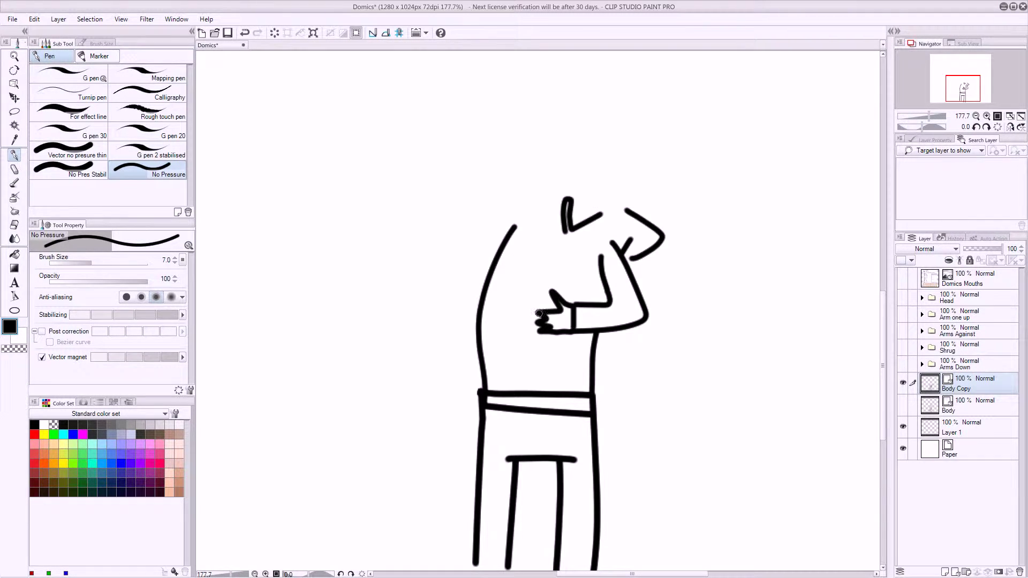
pyautogui.moveTo(532, 304)
pyautogui.mouseDown()
pyautogui.moveTo(540, 296)
pyautogui.moveTo(543, 311)
pyautogui.moveTo(511, 313)
pyautogui.moveTo(511, 329)
pyautogui.mouseUp()
pyautogui.hotkey('ctrl', 'z')
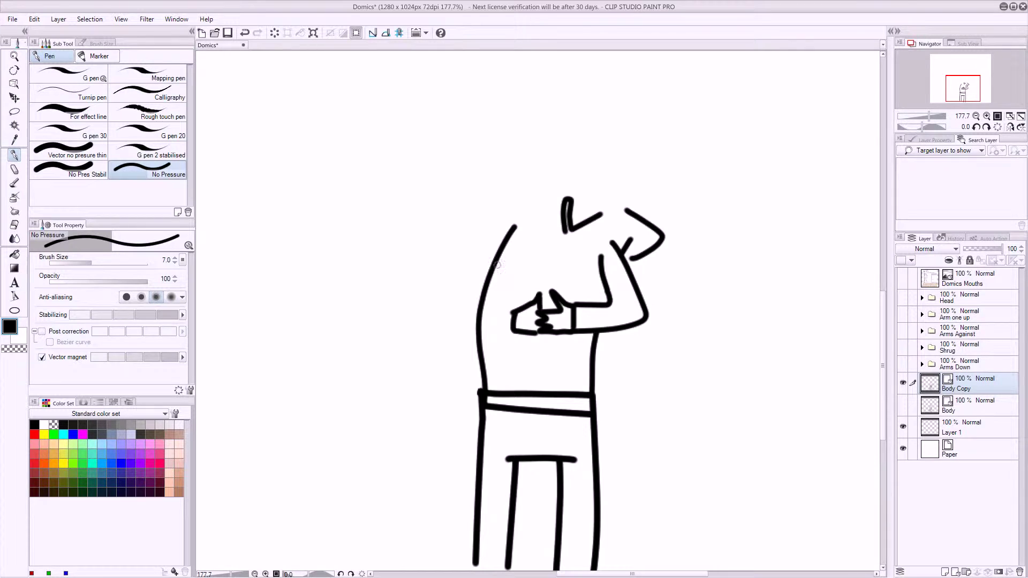
# Draw the bent left arm with its outer shoulder curve, and erase the torso line running through the arm
pyautogui.moveTo(503, 247)
pyautogui.mouseDown()
pyautogui.moveTo(475, 284)
pyautogui.moveTo(514, 307)
pyautogui.moveTo(468, 305)
pyautogui.moveTo(511, 333)
pyautogui.mouseUp()
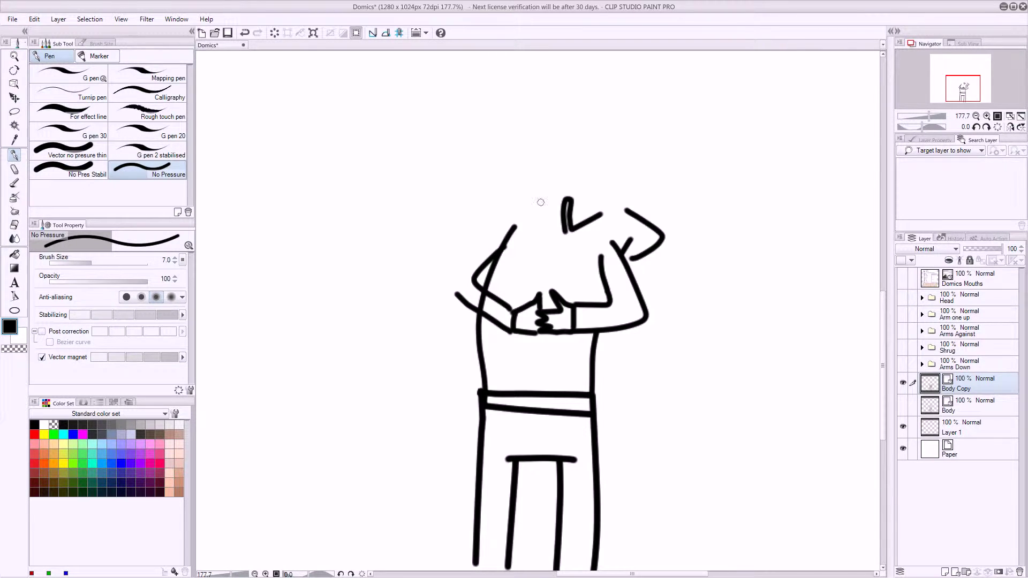
pyautogui.moveTo(542, 191)
pyautogui.mouseDown()
pyautogui.moveTo(503, 205)
pyautogui.moveTo(463, 239)
pyautogui.moveTo(460, 301)
pyautogui.moveTo(491, 270)
pyautogui.moveTo(499, 280)
pyautogui.mouseUp()
pyautogui.press('e')
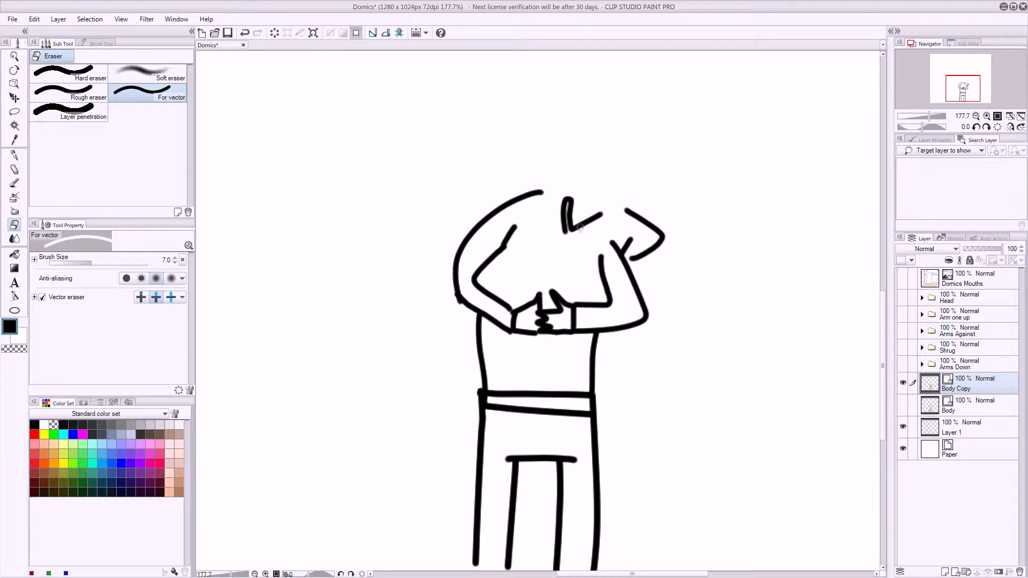
# Select the Head folder and make it visible again above the new body
pyautogui.click(937, 300)
pyautogui.click(903, 298)
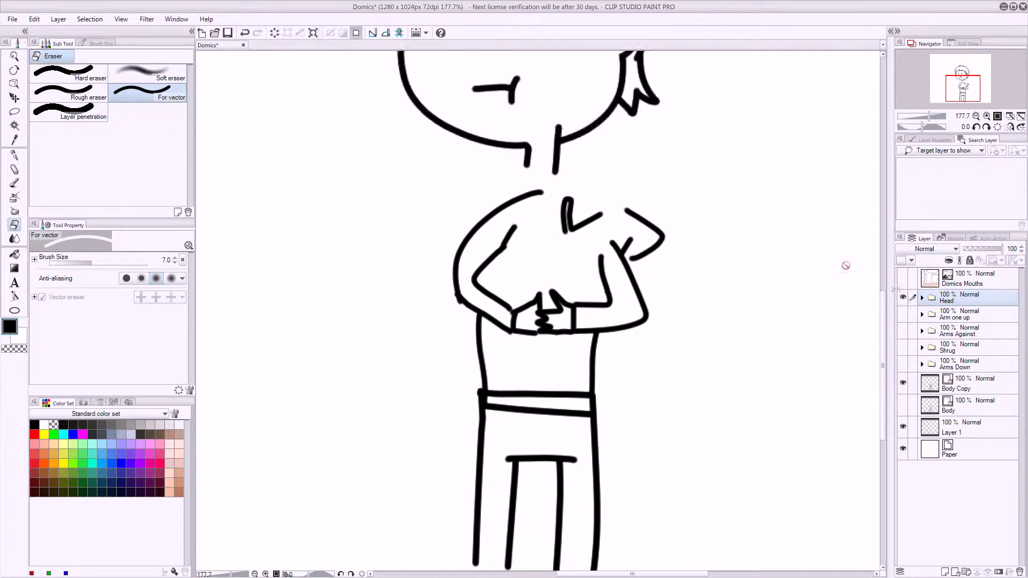
pyautogui.moveTo(575, 199); pyautogui.dragTo(484, 316)
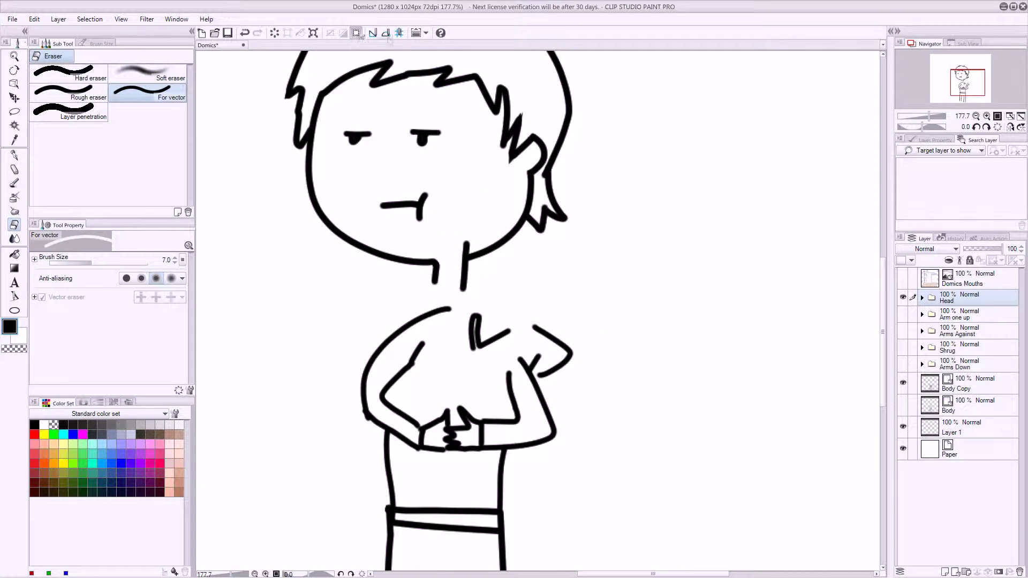
pyautogui.hotkey('ctrl', 't')
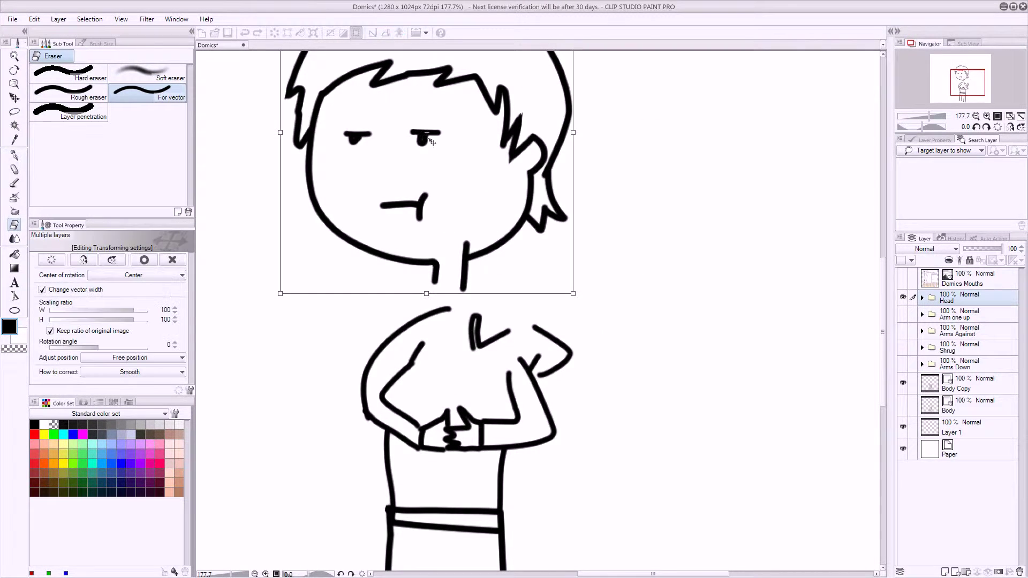
pyautogui.moveTo(443, 140); pyautogui.dragTo(530, 182)
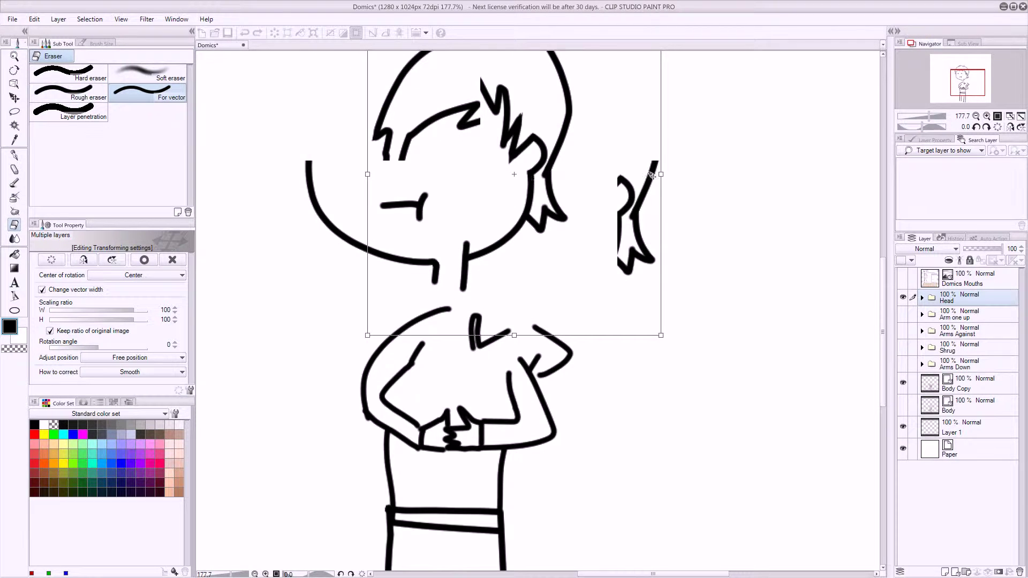
pyautogui.moveTo(682, 120); pyautogui.dragTo(685, 184)
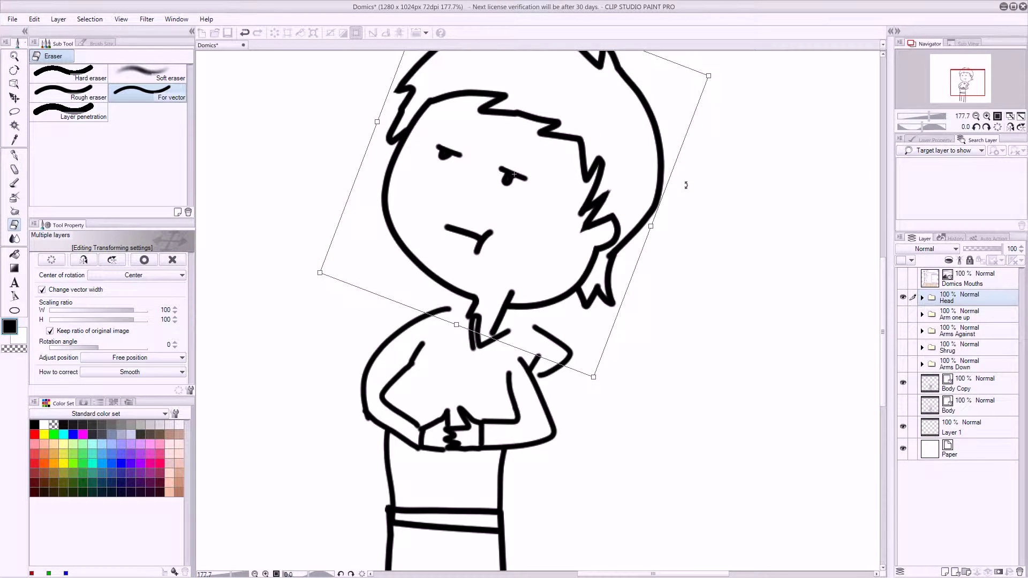
pyautogui.moveTo(592, 152); pyautogui.dragTo(610, 159)
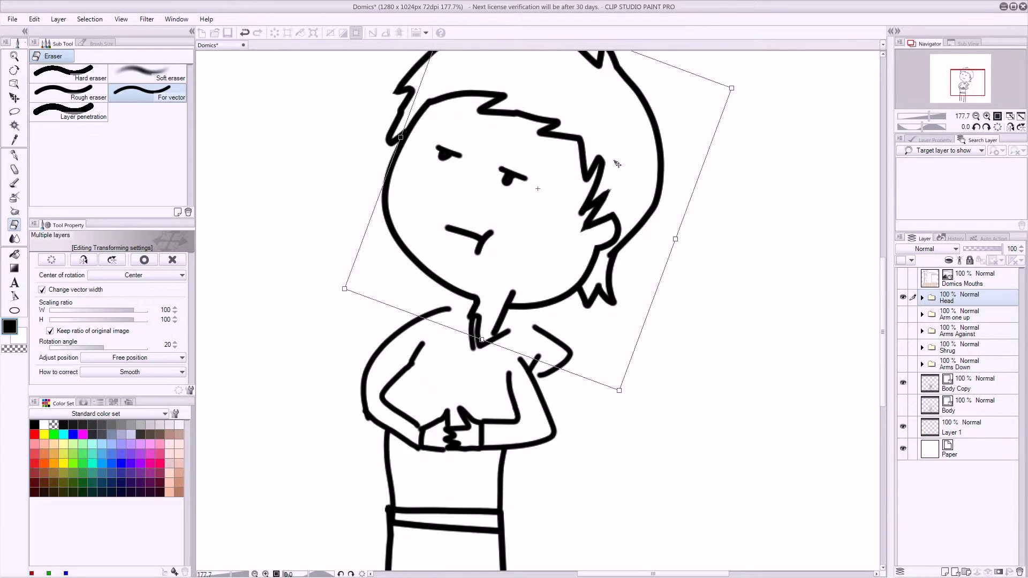
pyautogui.moveTo(607, 159); pyautogui.dragTo(601, 154)
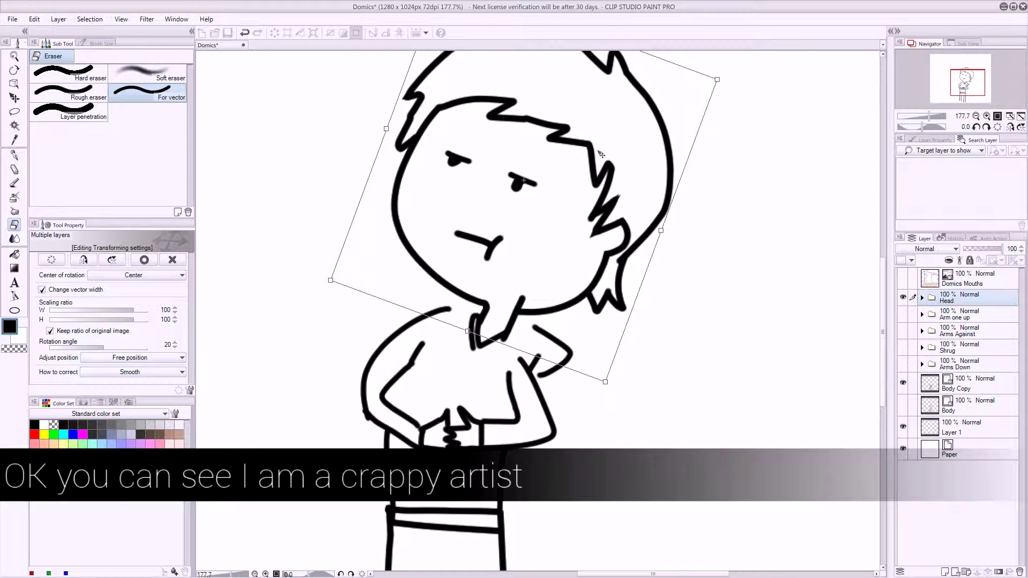
pyautogui.moveTo(601, 155); pyautogui.dragTo(598, 152)
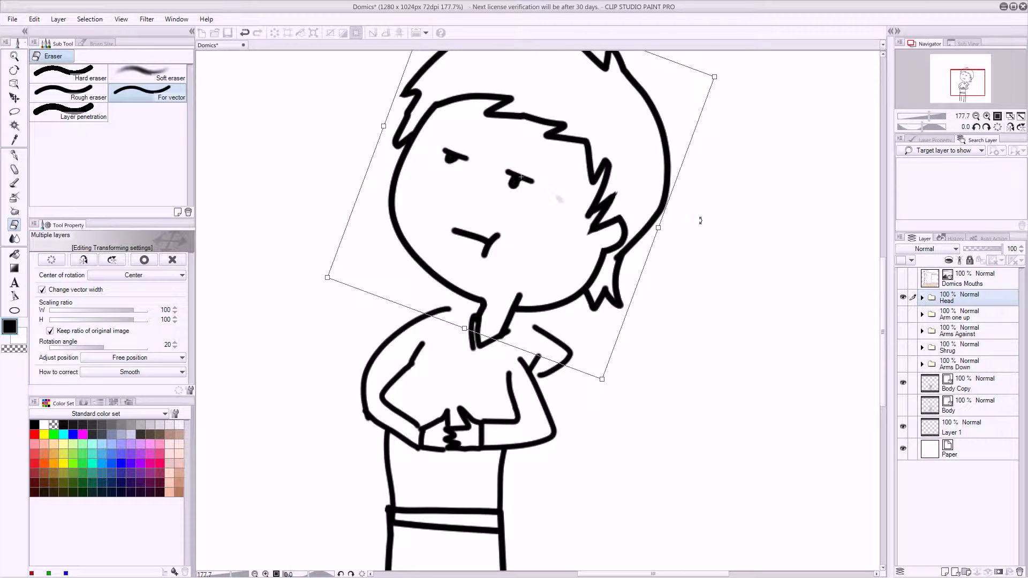
pyautogui.click(172, 260)
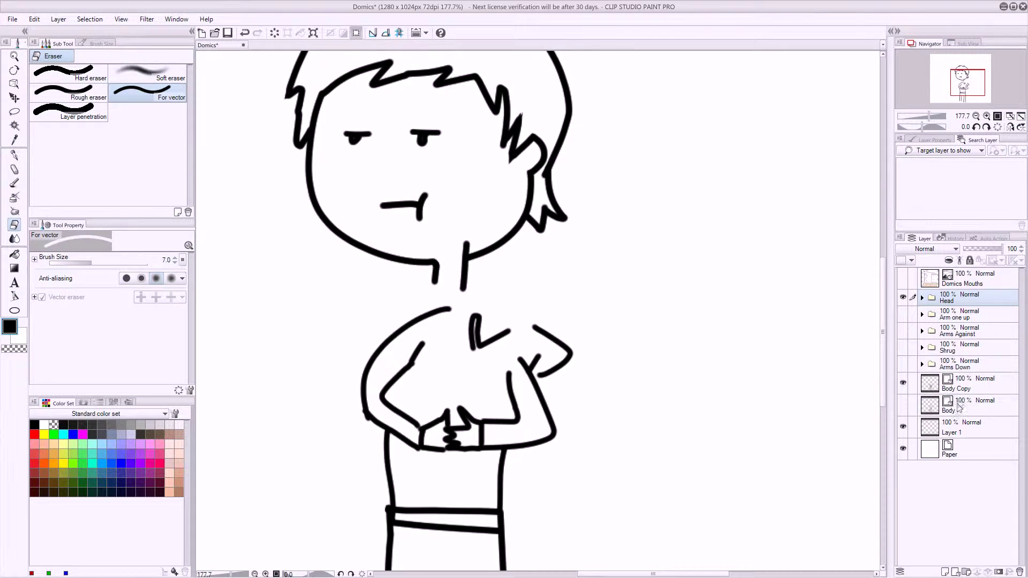
# On the Body Copy layer, draw a curved shoulder line joining the left shoulder to the right sleeve below the neck
pyautogui.click(956, 382)
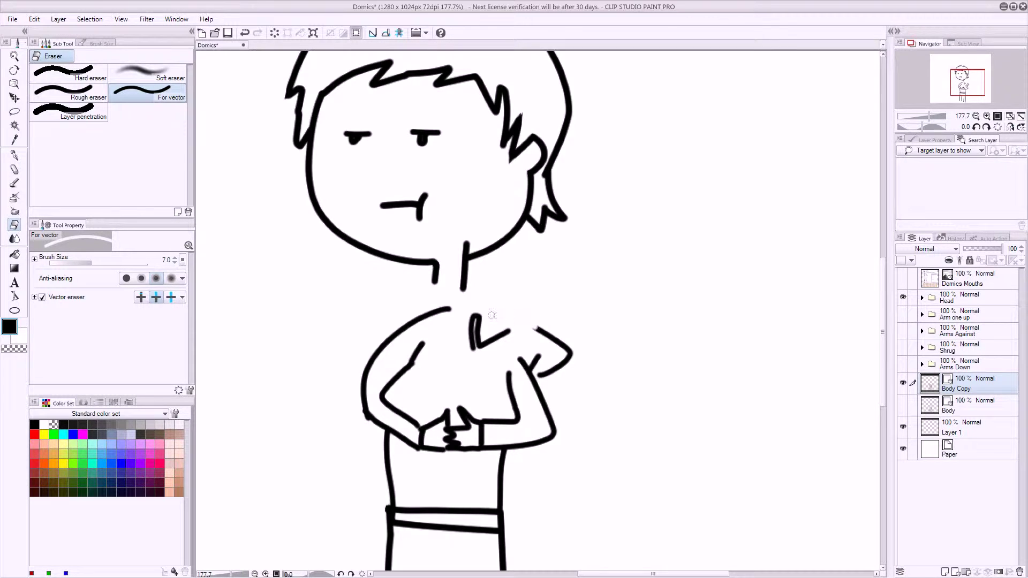
pyautogui.click(536, 328)
pyautogui.hotkey('ctrl', 'z')
pyautogui.hotkey('ctrl', 'y')
pyautogui.hotkey('ctrl', 'z')
pyautogui.press('p')
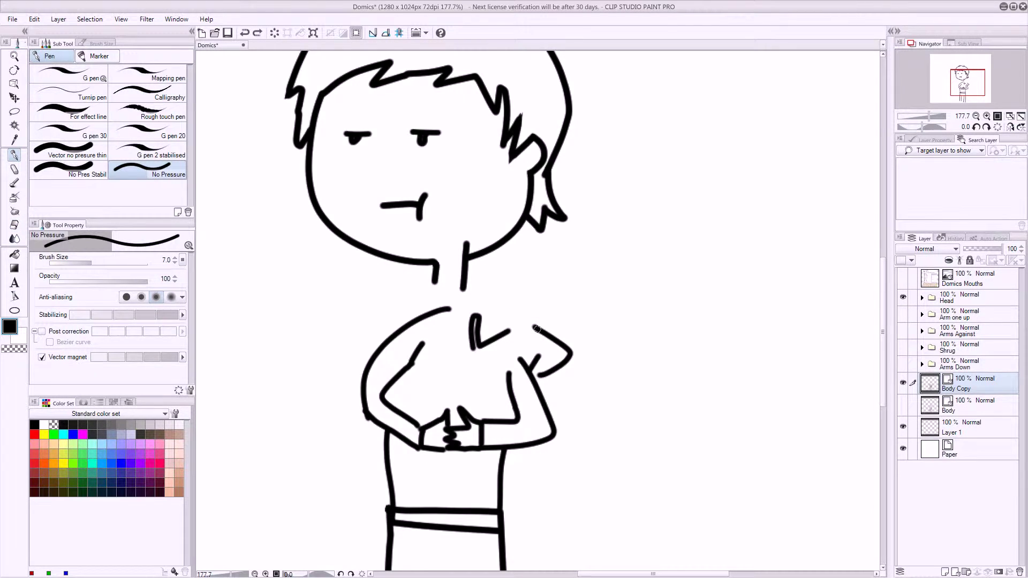
pyautogui.moveTo(509, 318)
pyautogui.mouseDown()
pyautogui.moveTo(445, 306)
pyautogui.moveTo(512, 316)
pyautogui.mouseUp()
pyautogui.hotkey('ctrl', 'z')
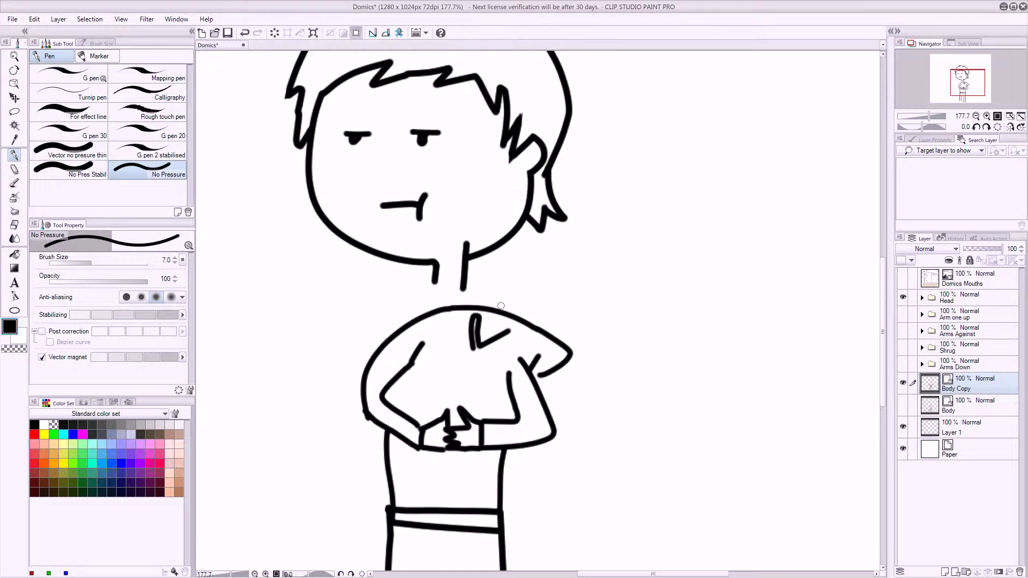
# Join the shoulder strokes into one line with Vector line connection, and switch to the Control point tool
pyautogui.press('y')
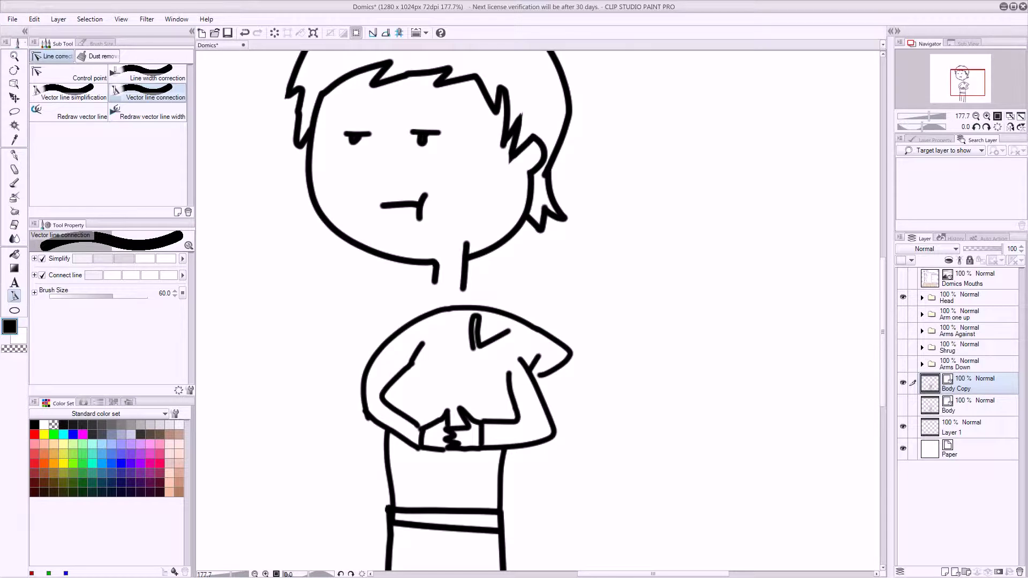
pyautogui.moveTo(440, 309)
pyautogui.mouseDown()
pyautogui.moveTo(504, 307)
pyautogui.moveTo(552, 329)
pyautogui.mouseUp()
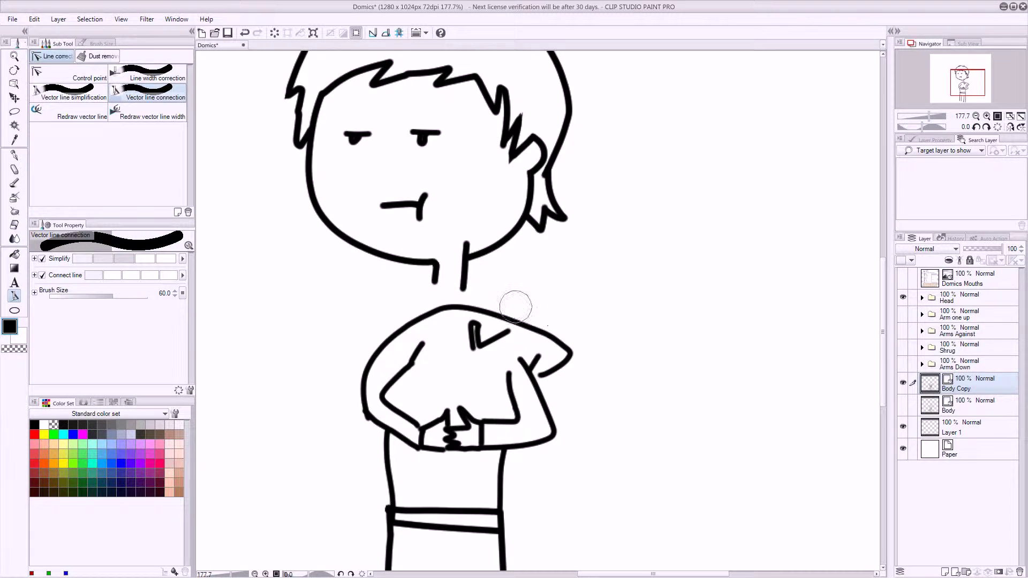
pyautogui.click(68, 73)
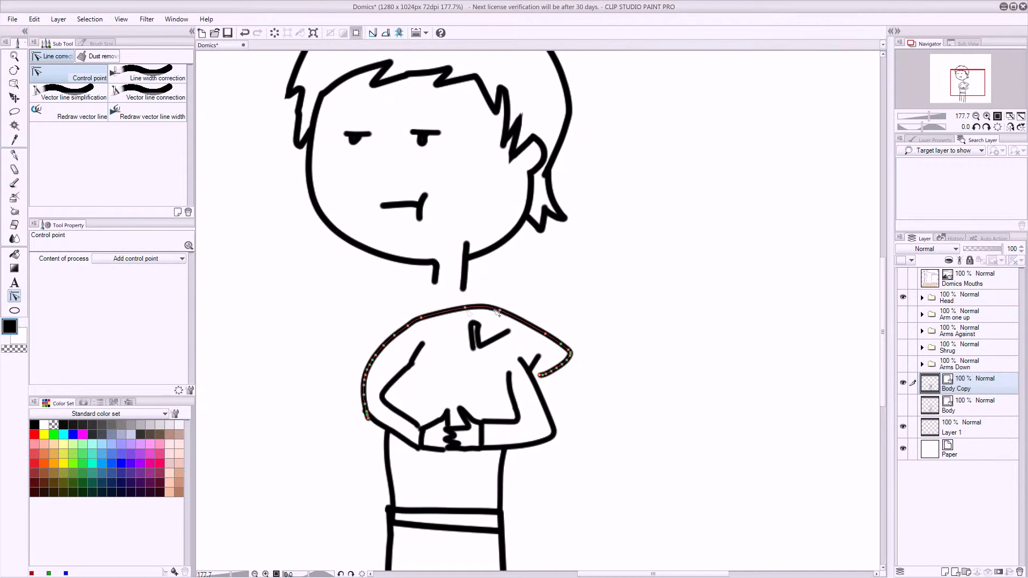
# Adjust the top of the shoulder line at a control point, and join the left arm's separate strokes with Vector line connection
pyautogui.click(443, 308)
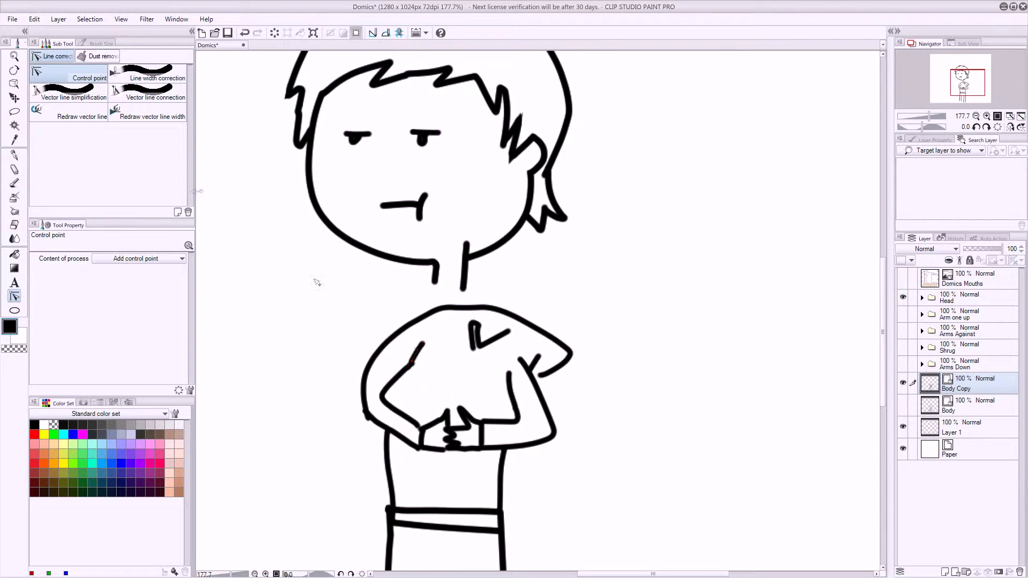
pyautogui.click(150, 92)
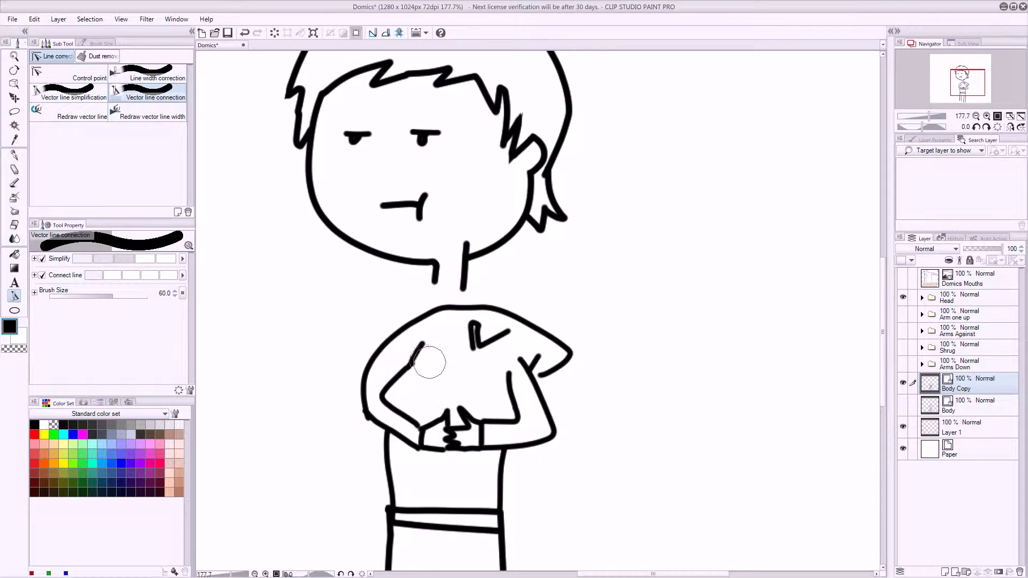
pyautogui.moveTo(430, 343)
pyautogui.mouseDown()
pyautogui.moveTo(356, 426)
pyautogui.moveTo(369, 428)
pyautogui.mouseUp()
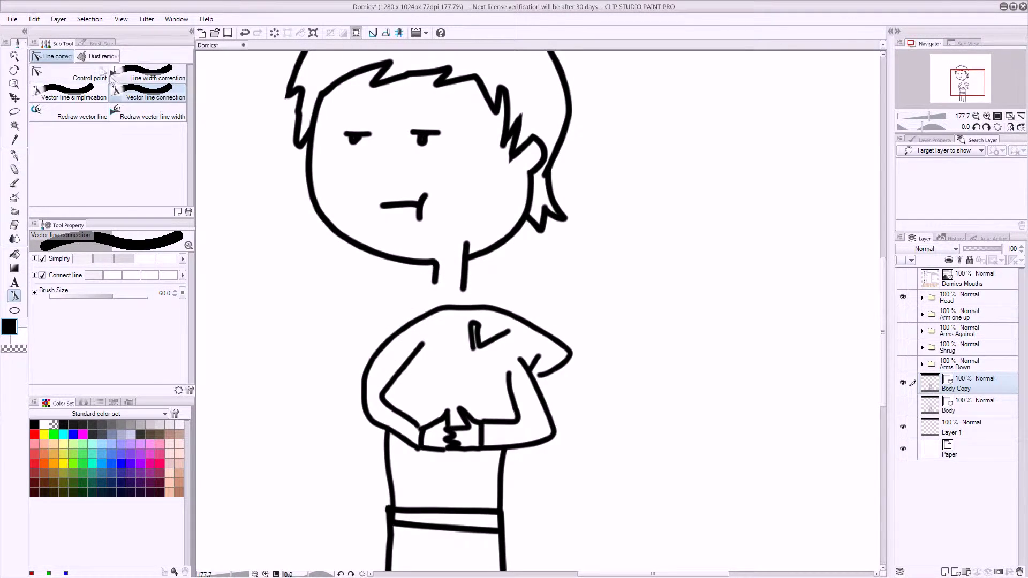
# Reshape the left arm's outer curve outward near the elbow with Control point, and smooth the shoulder line with Vector line simplification
pyautogui.click(59, 75)
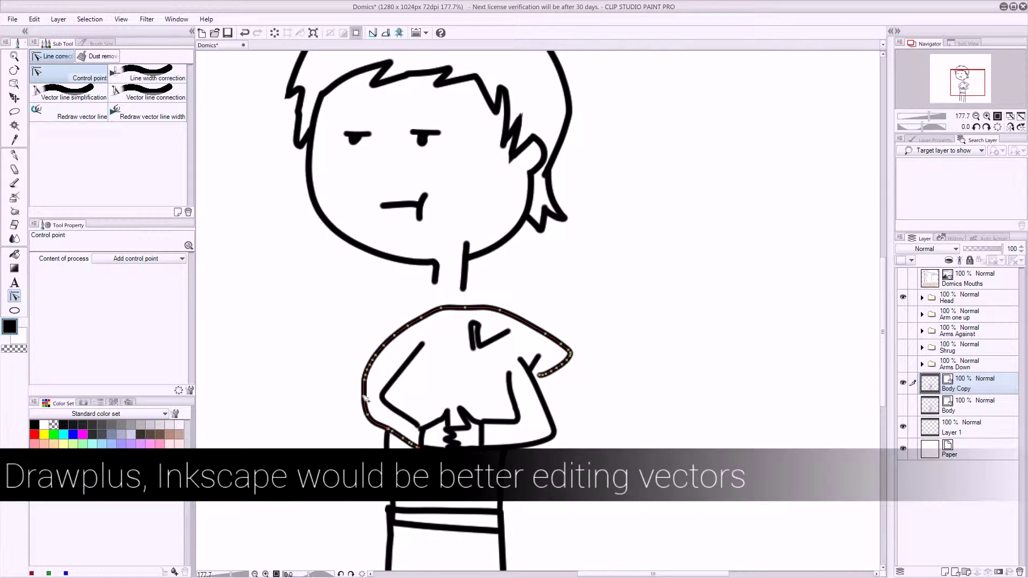
pyautogui.moveTo(363, 399); pyautogui.dragTo(366, 375)
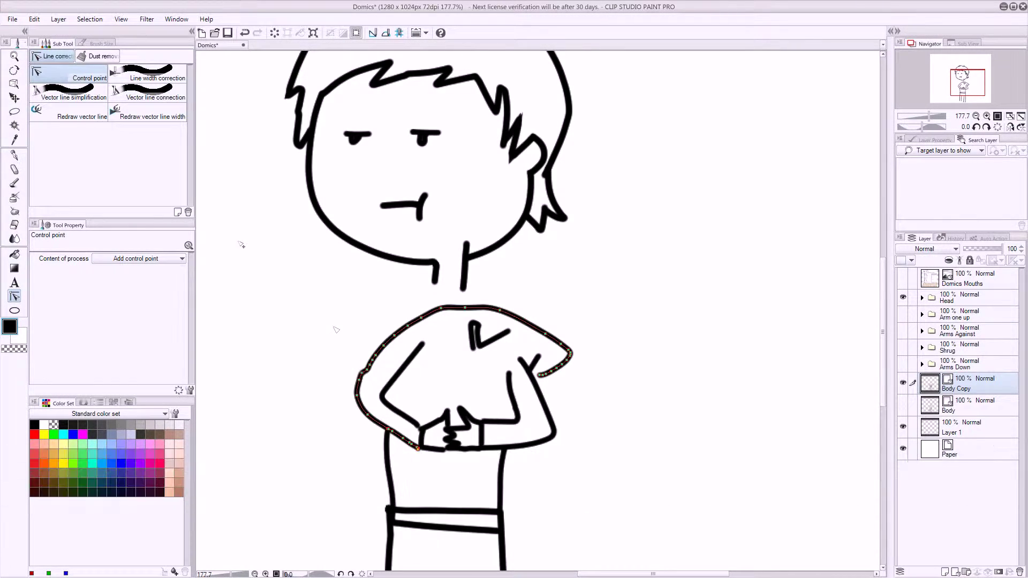
pyautogui.click(69, 92)
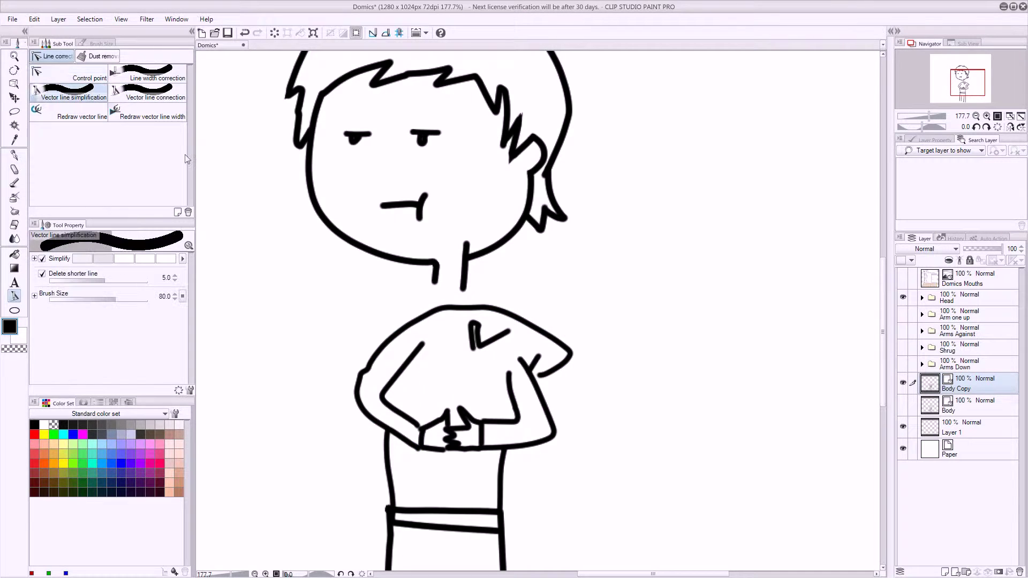
pyautogui.moveTo(405, 315); pyautogui.dragTo(359, 373)
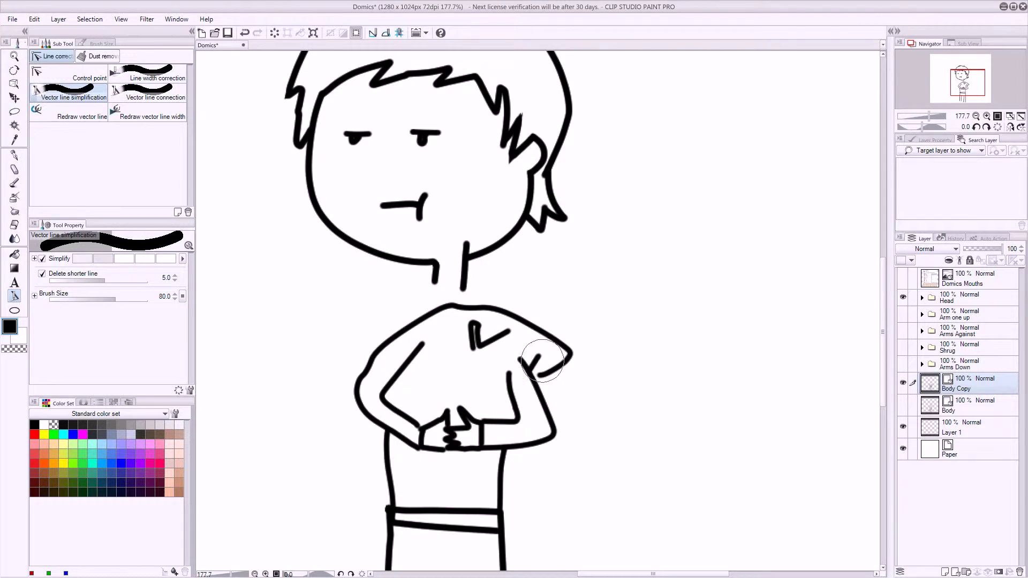
# Discard the pending 15-degree rotation of the Head folder
pyautogui.press('p')
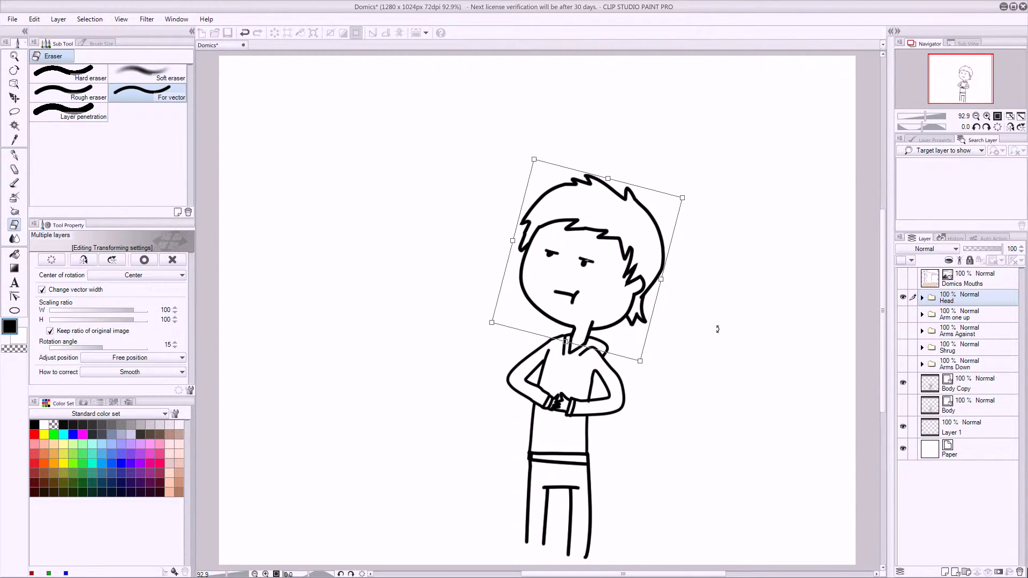
pyautogui.click(903, 383)
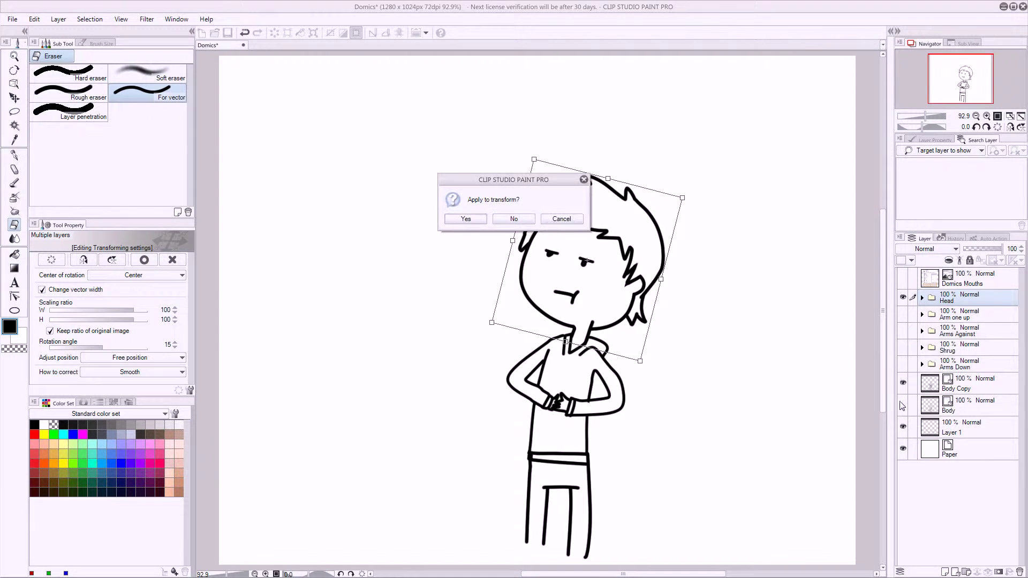
pyautogui.click(515, 219)
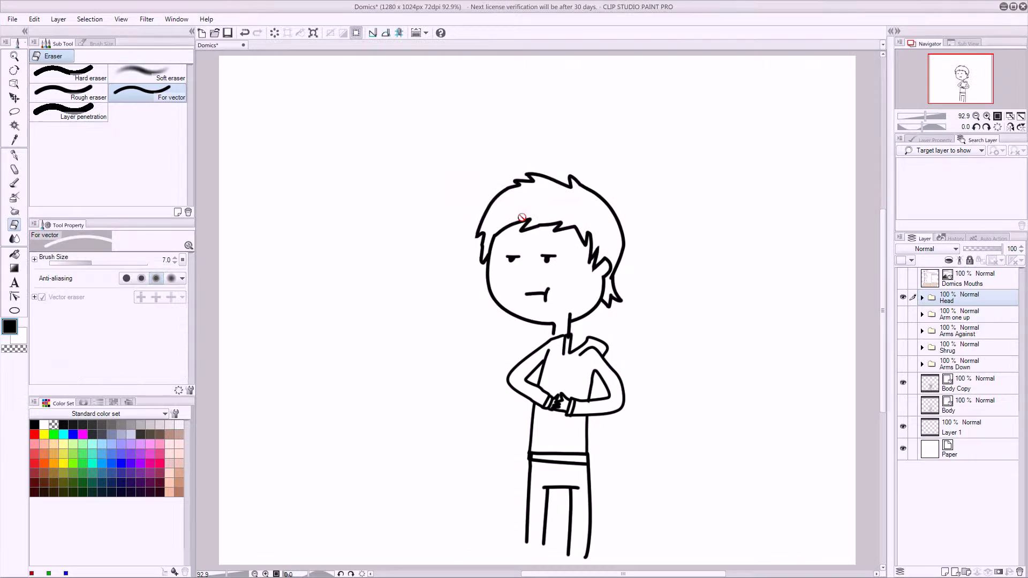
# Expand the Head folder and its Folder 1, and add a new raster layer directly above the mouth layer
pyautogui.click(922, 298)
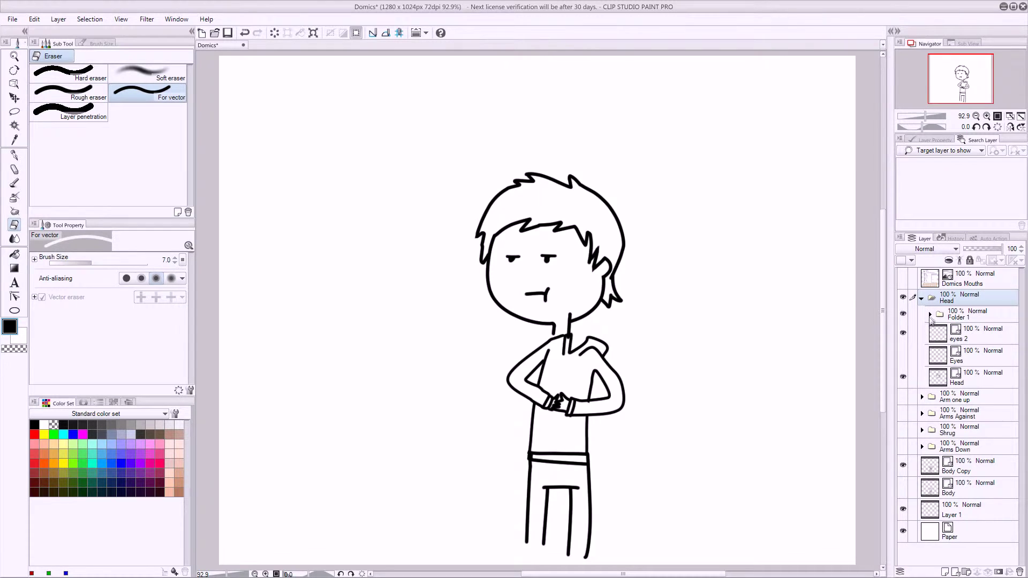
pyautogui.click(929, 316)
pyautogui.click(958, 487)
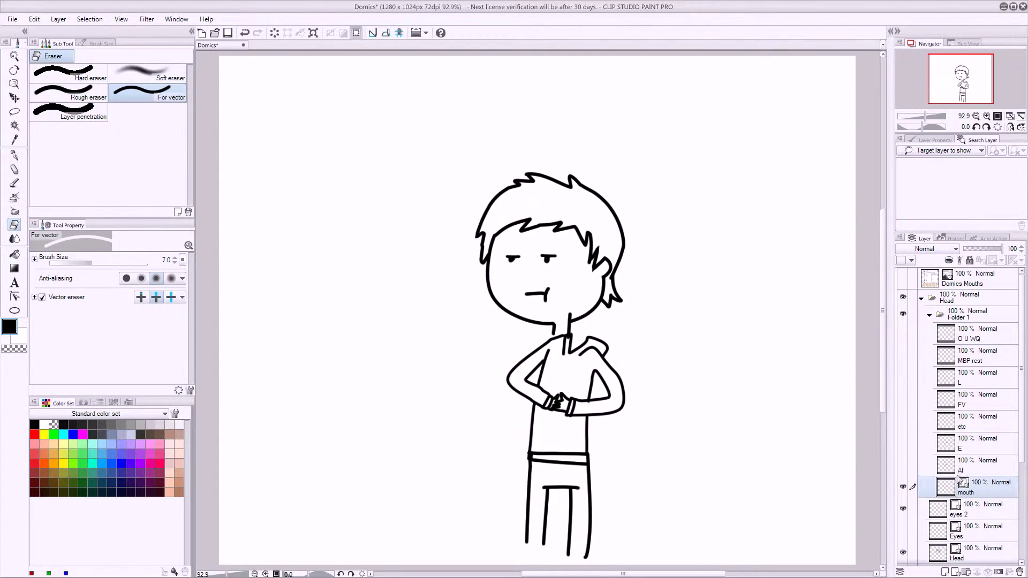
pyautogui.hotkey('ctrl', 'shift', 'n')
# Draw an open smiling mouth on the new layer with the No Pressure pen at brush size 5
pyautogui.click(16, 154)
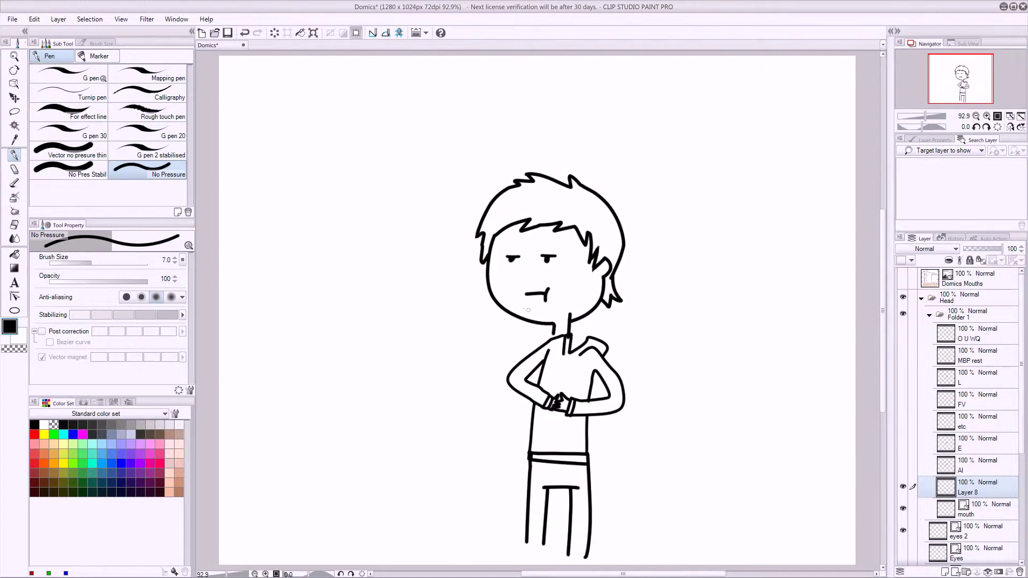
pyautogui.scroll(3, 554, 294)
pyautogui.click(167, 260)
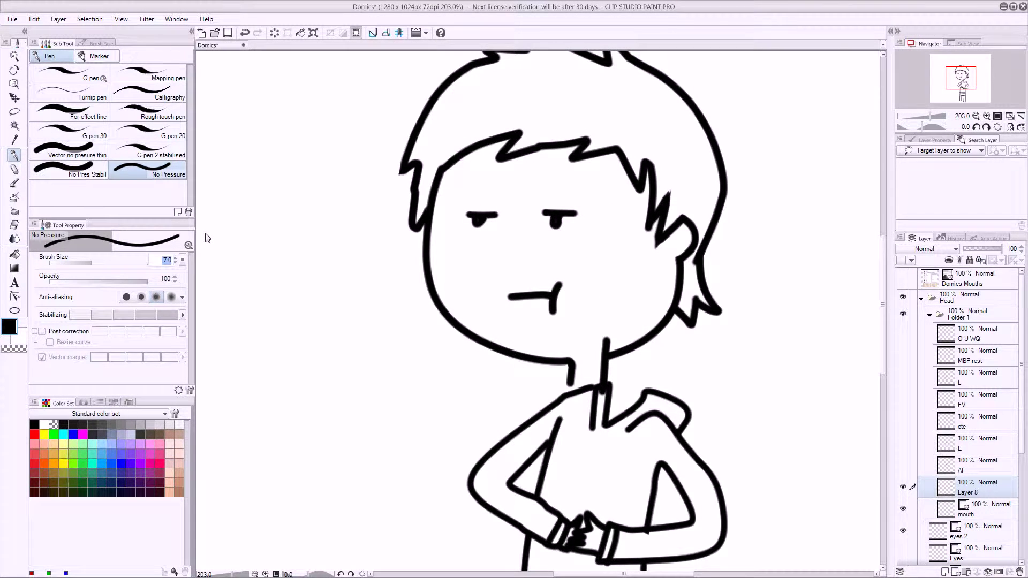
pyautogui.write('5')
pyautogui.press('Return')
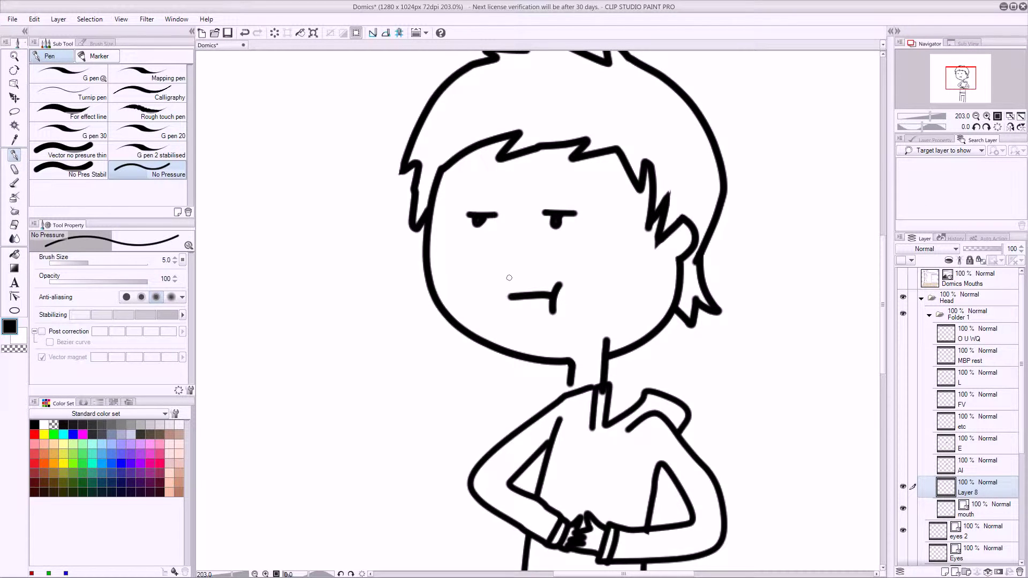
pyautogui.hotkey('ctrl', 'z')
pyautogui.moveTo(510, 284)
pyautogui.mouseDown()
pyautogui.moveTo(570, 277)
pyautogui.moveTo(552, 301)
pyautogui.moveTo(517, 299)
pyautogui.moveTo(508, 279)
pyautogui.mouseUp()
pyautogui.press('e')
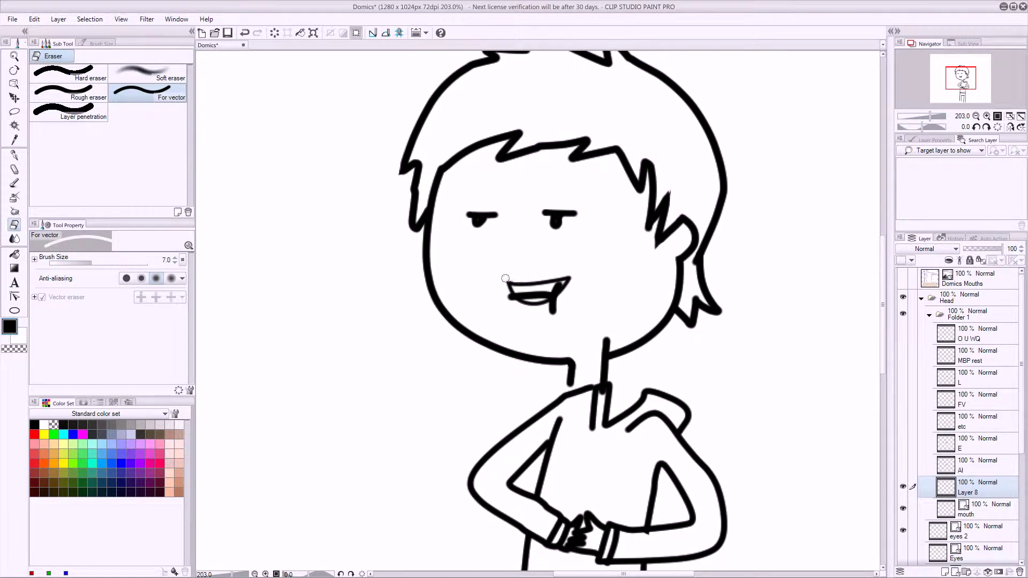
# Hide the old mouth layer and rename the new mouth layer as Smile
pyautogui.click(903, 509)
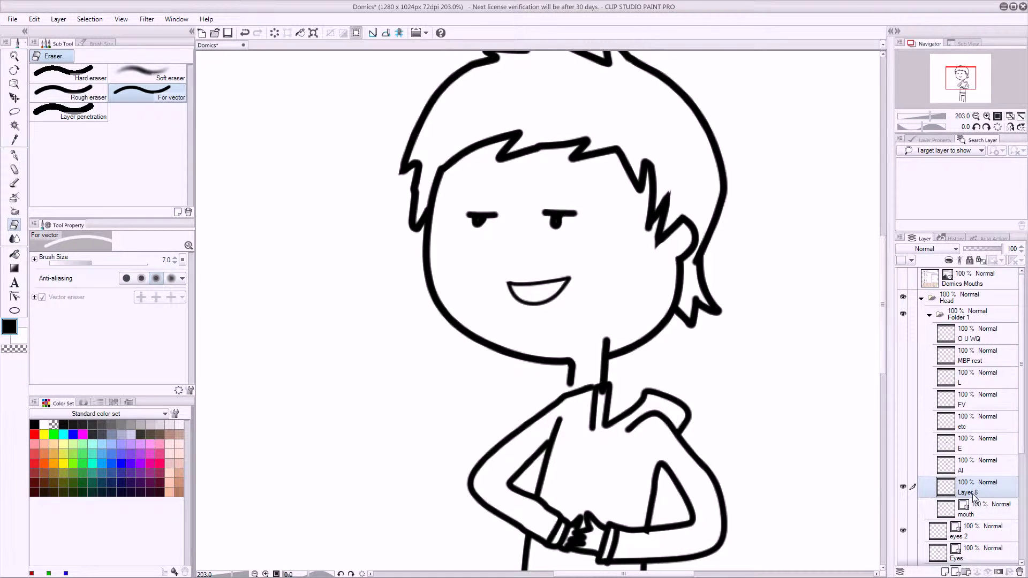
pyautogui.doubleClick(994, 495)
pyautogui.write('Smile')
pyautogui.press('Return')
pyautogui.moveTo(1021, 385); pyautogui.dragTo(920, 484)
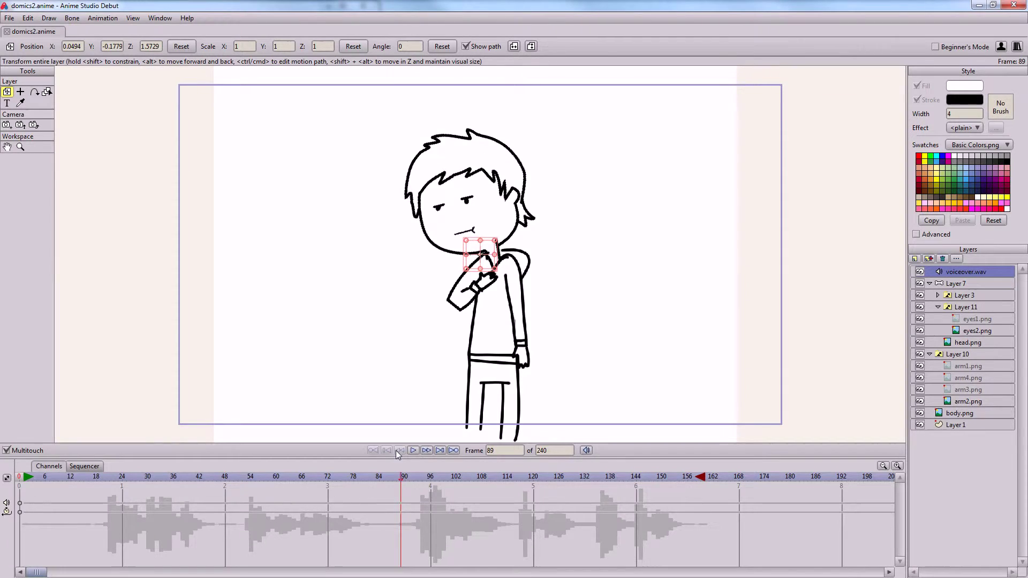
# In Anime Studio Debut, play the animation with its voiceover from frame 89, and go to frame 94
pyautogui.click(413, 450)
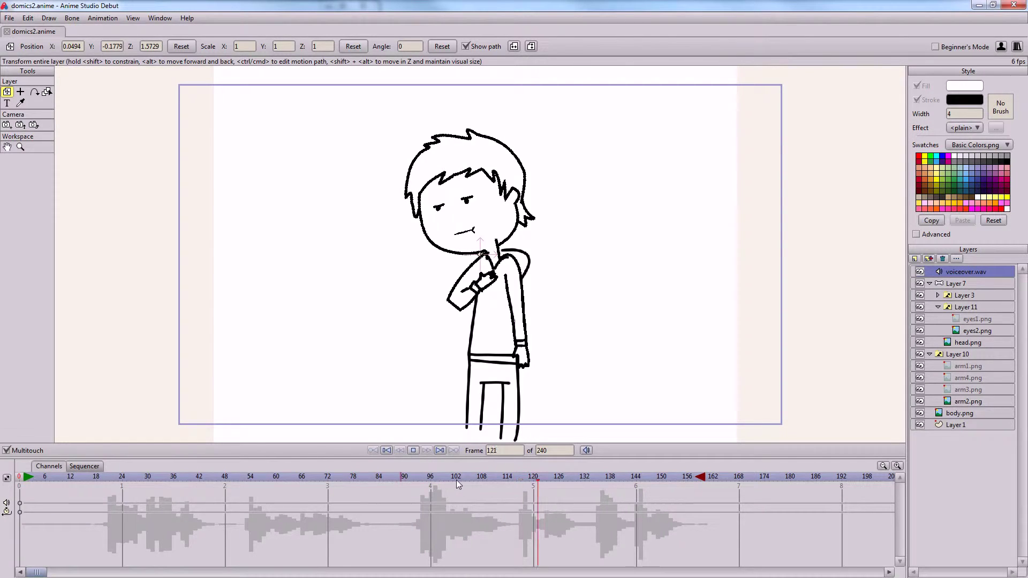
pyautogui.click(415, 451)
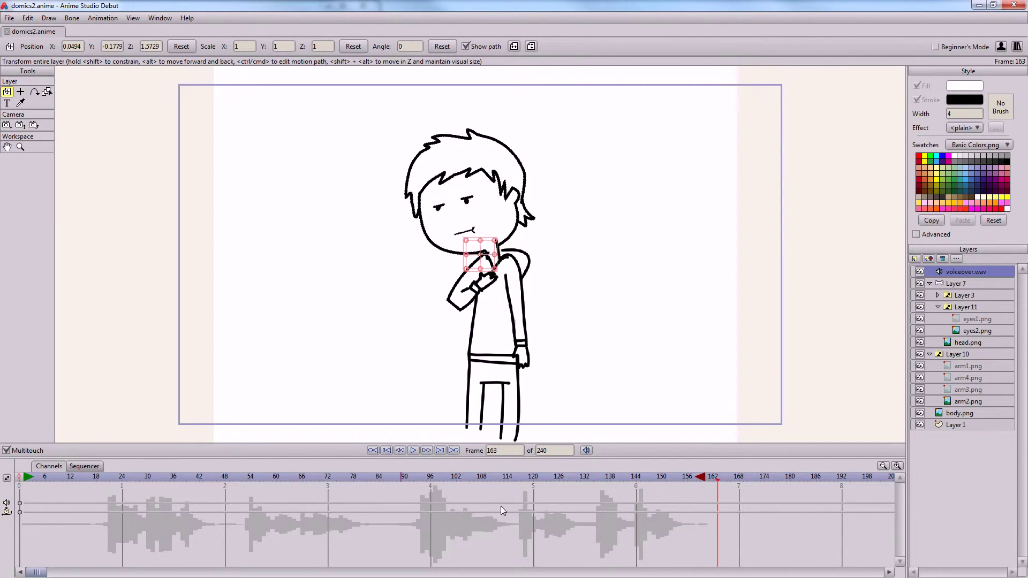
pyautogui.moveTo(431, 477); pyautogui.dragTo(420, 481)
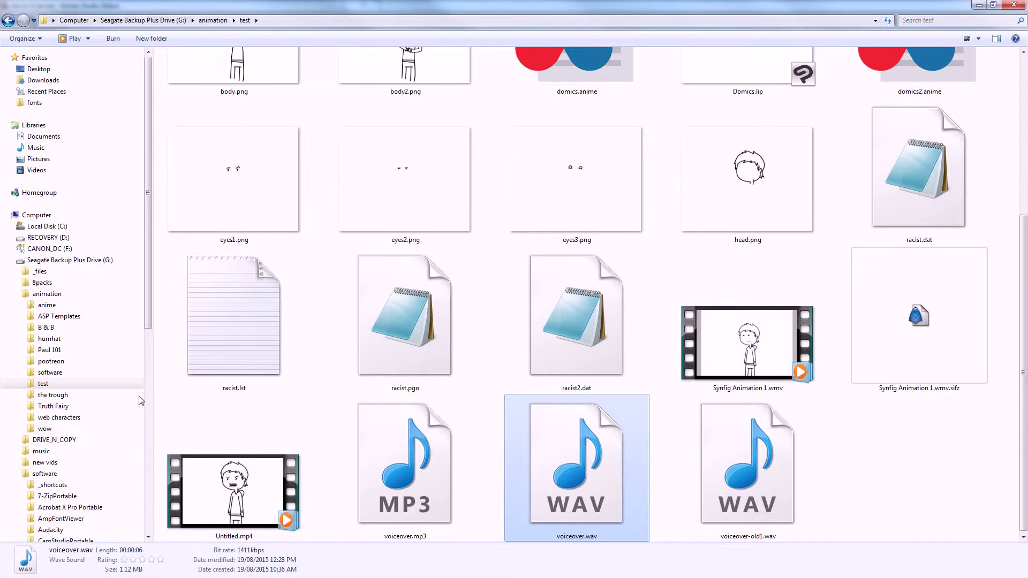
# Import body2.png from the test folder at frame 94 and place its layer directly above body.png
pyautogui.scroll(3, 676, 307)
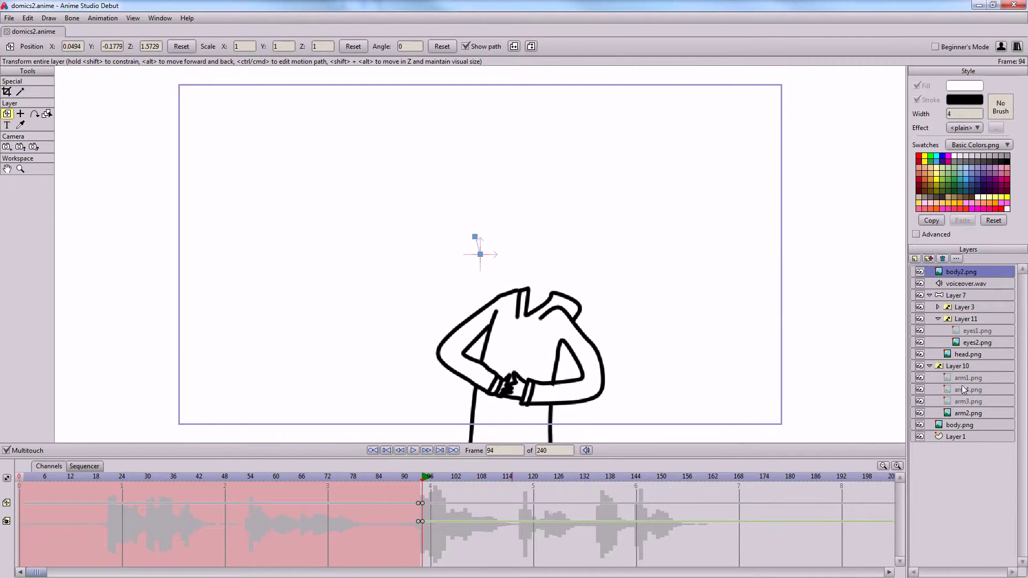
pyautogui.moveTo(961, 274); pyautogui.dragTo(982, 423)
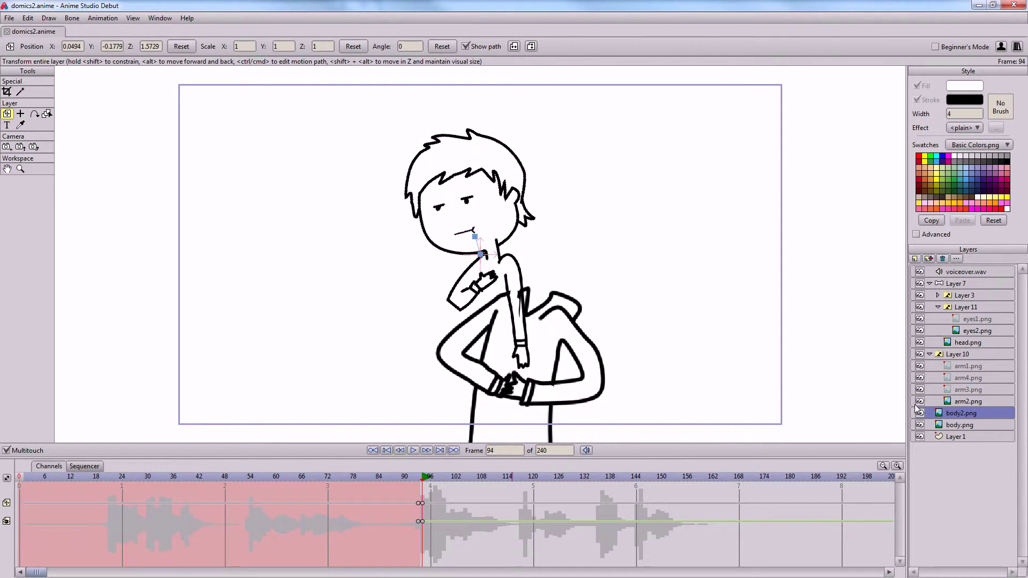
# Check the body.png layer's position, and set the body2.png layer's position to X 0, Y 0, Z 0 at frame 94
pyautogui.click(950, 424)
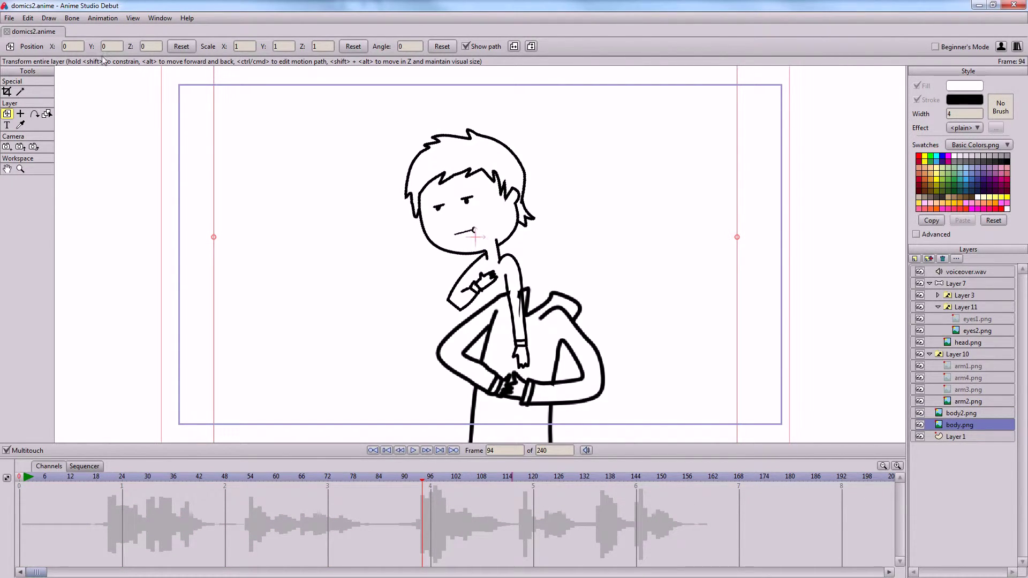
pyautogui.click(950, 413)
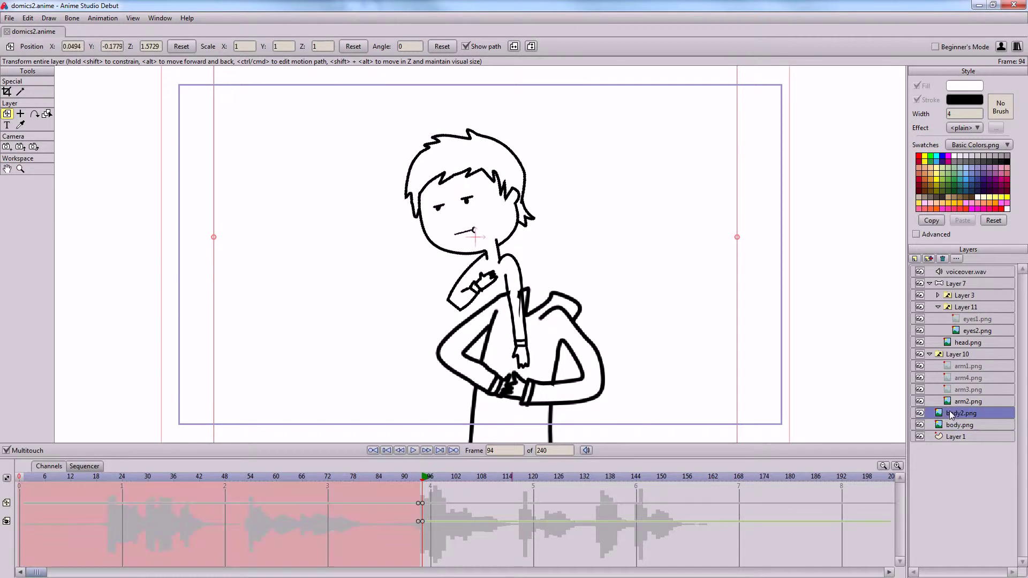
pyautogui.doubleClick(74, 46)
pyautogui.write('0')
pyautogui.press('Return')
pyautogui.press('Tab')
pyautogui.write('0')
pyautogui.press('Tab')
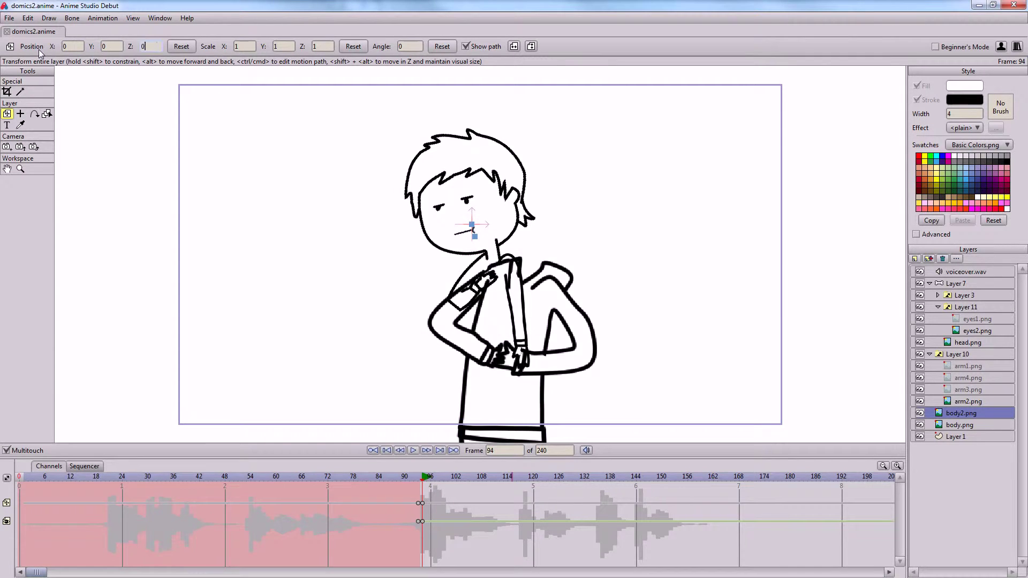
pyautogui.write('0')
pyautogui.press('Tab')
pyautogui.write('1')
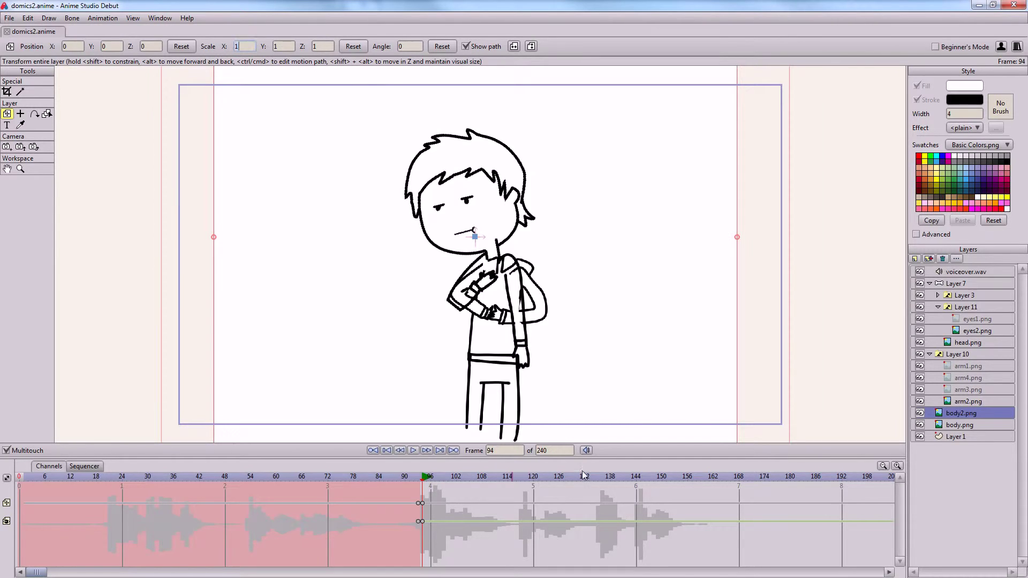
# Undo the body2.png import at frame 94 together with its reordering and position changes
pyautogui.press('Return')
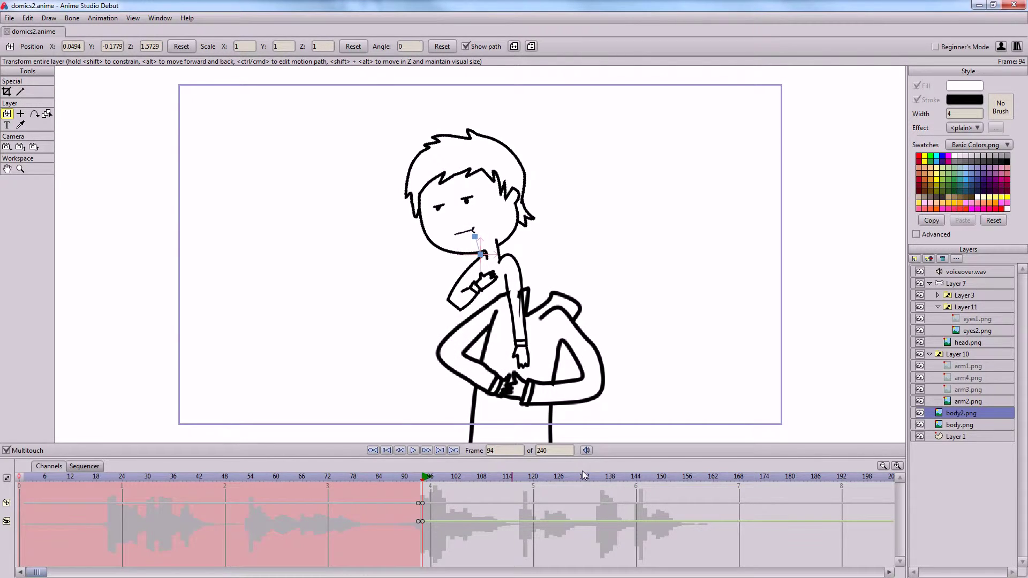
pyautogui.hotkey('ctrl', 'shift', 'Up')
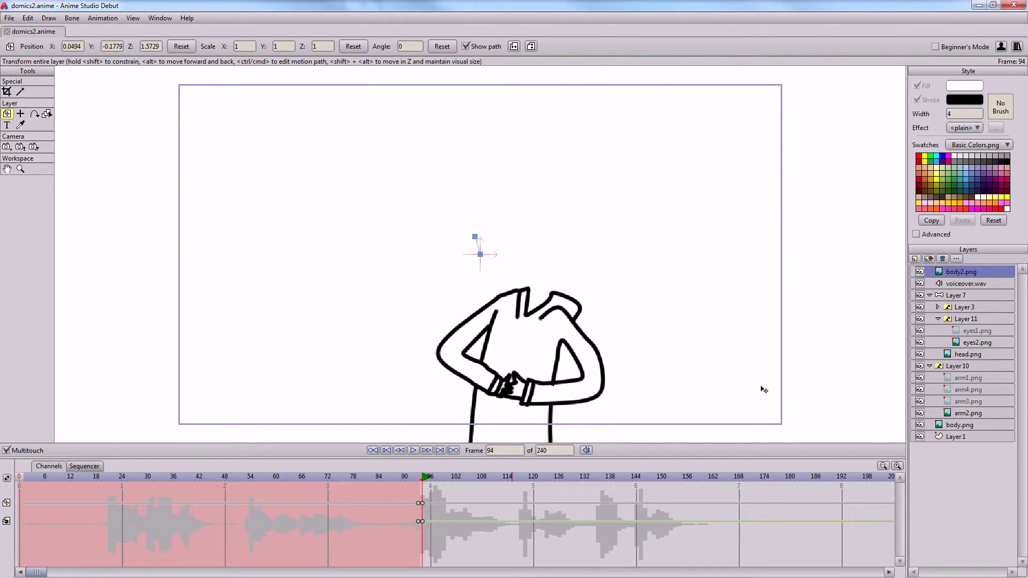
pyautogui.press('Delete')
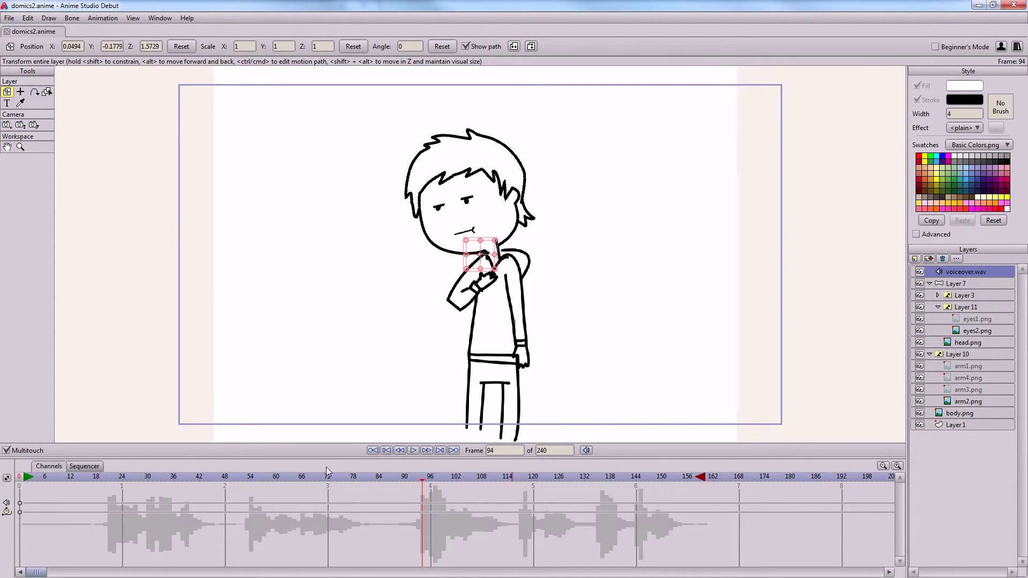
# Import body2.png at frame 0 and place its layer directly above body.png
pyautogui.click(374, 451)
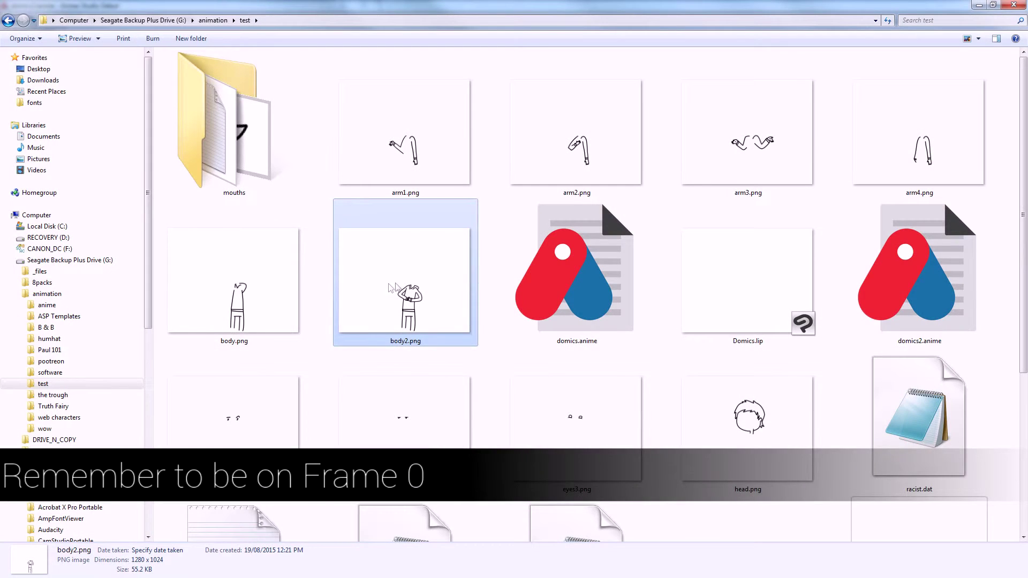
pyautogui.moveTo(388, 289); pyautogui.dragTo(500, 380)
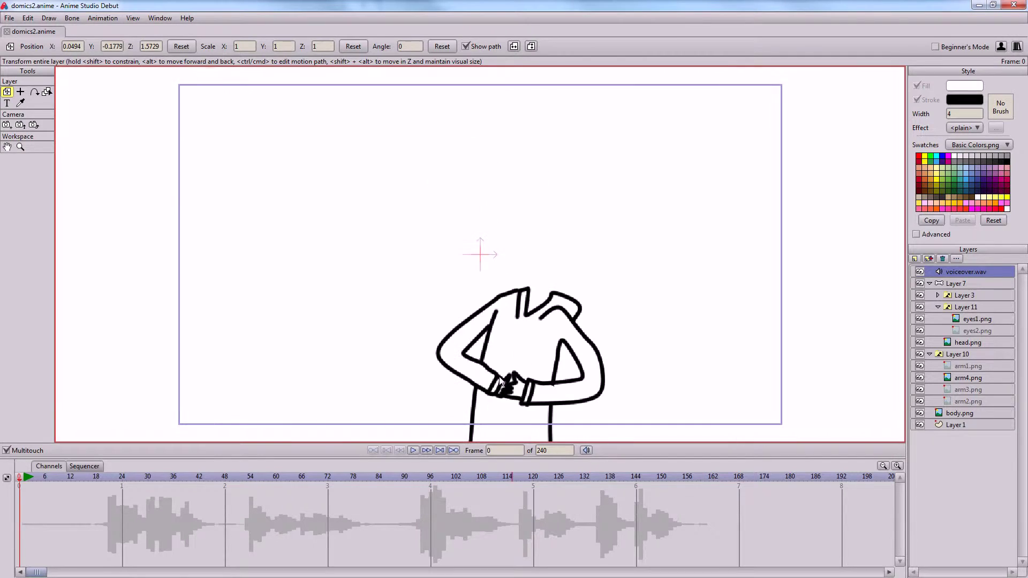
pyautogui.moveTo(959, 272); pyautogui.dragTo(958, 420)
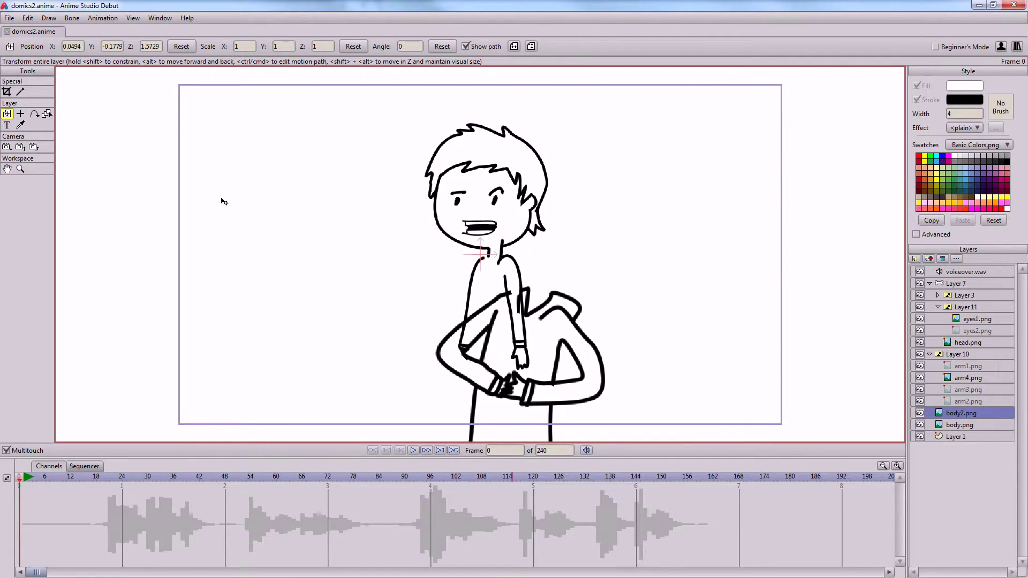
# Set the body2.png layer's position to X 0, Y 0, Z 0 at frame 0
pyautogui.click(75, 47)
pyautogui.write('0')
pyautogui.press('Tab')
pyautogui.write('0')
pyautogui.press('Tab')
pyautogui.write('0')
pyautogui.press('Tab')
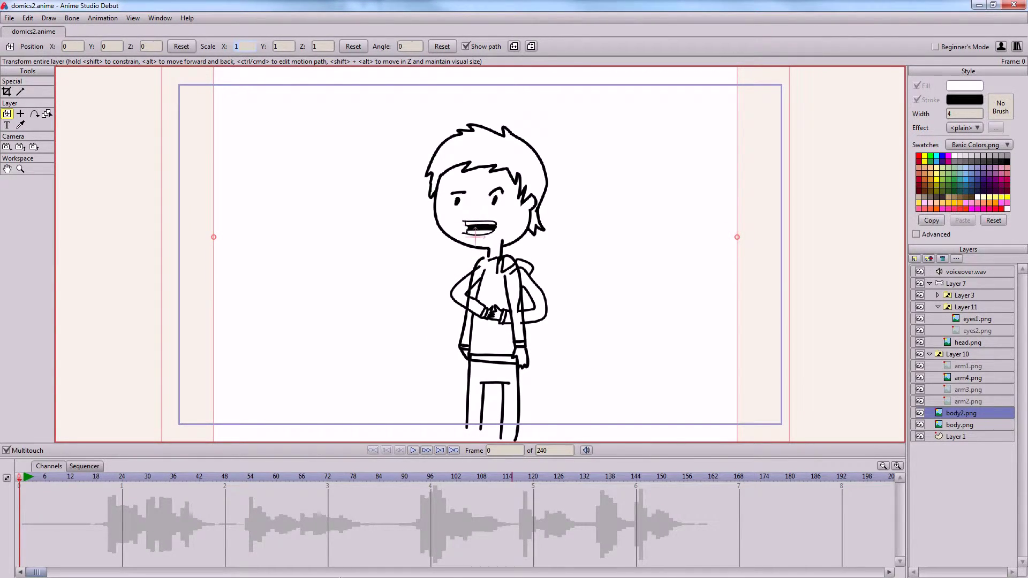
# Try to hide the body2.png layer at frame 0 through its layer visibility, and undo that change
pyautogui.click(415, 482)
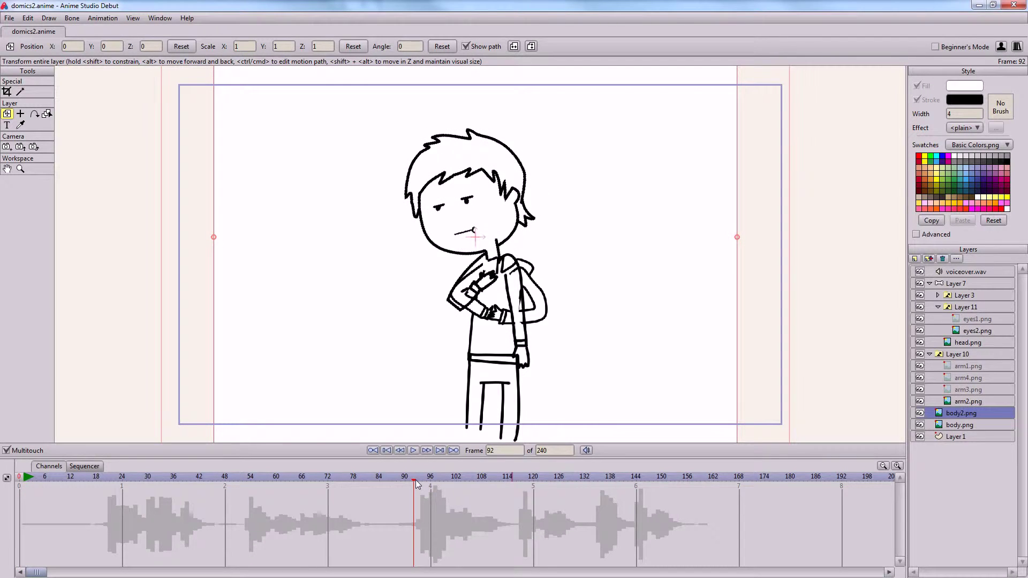
pyautogui.moveTo(416, 480); pyautogui.dragTo(19, 497)
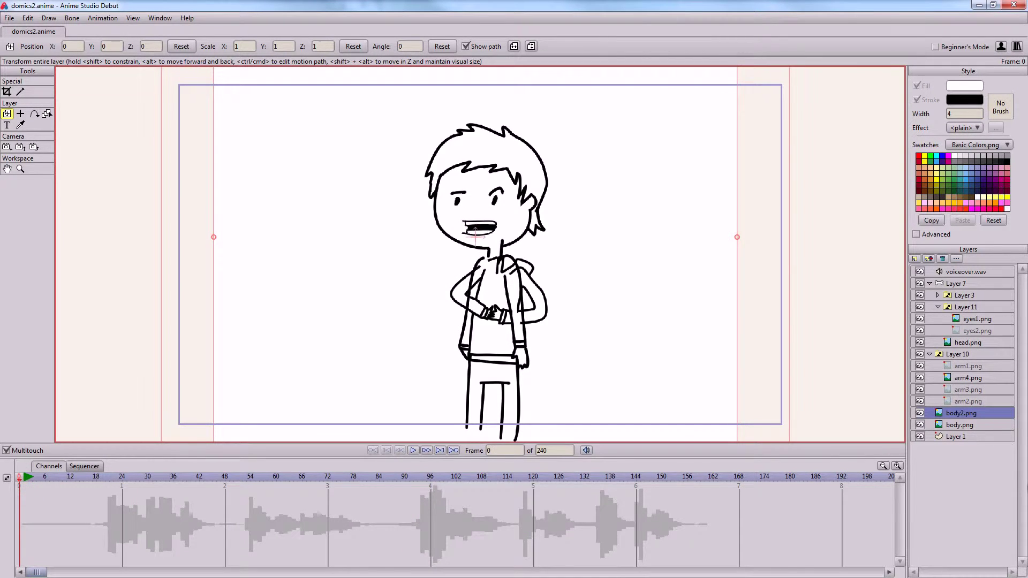
pyautogui.doubleClick(959, 415)
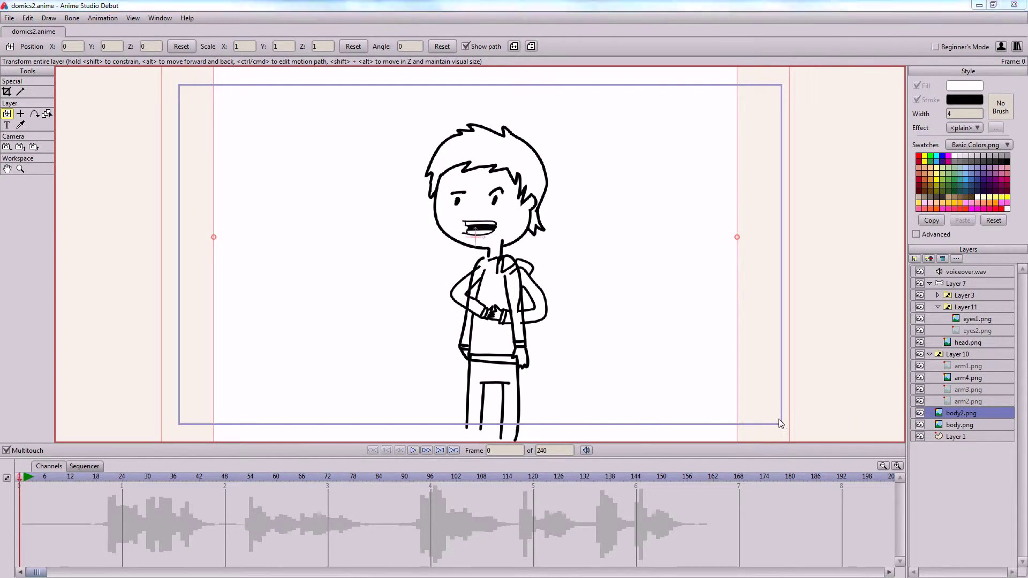
pyautogui.click(354, 284)
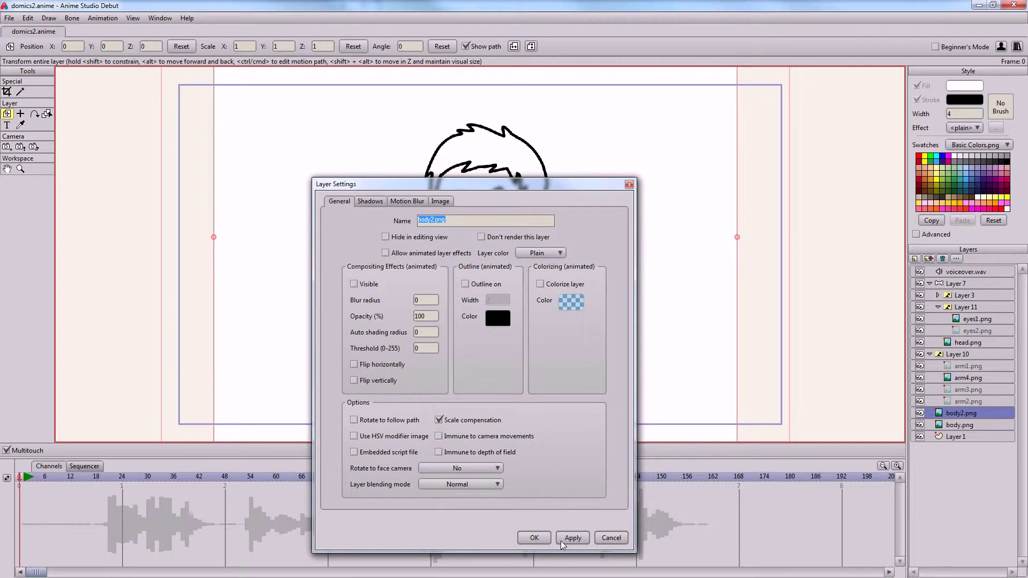
pyautogui.click(541, 538)
pyautogui.click(406, 480)
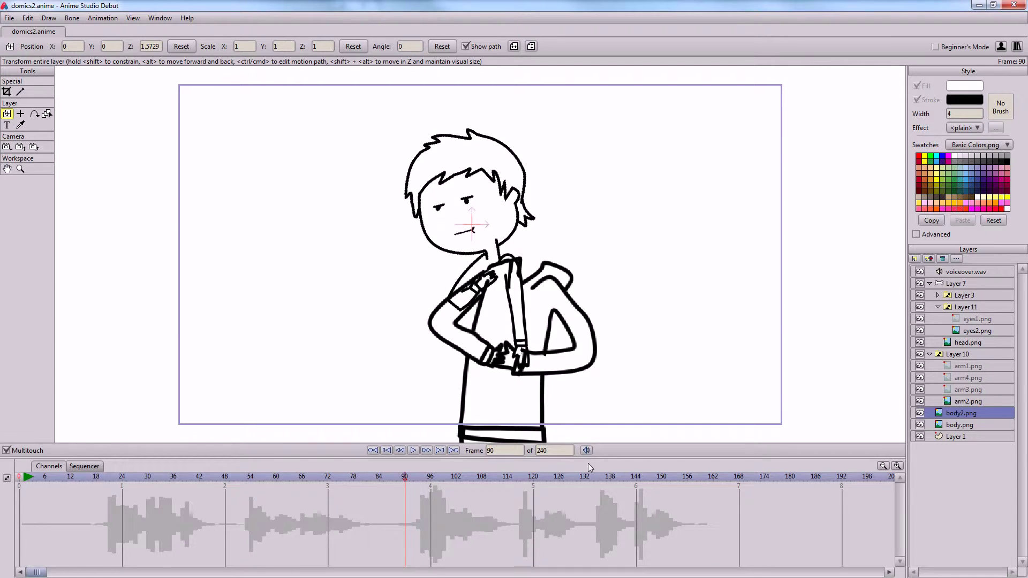
pyautogui.click(28, 19)
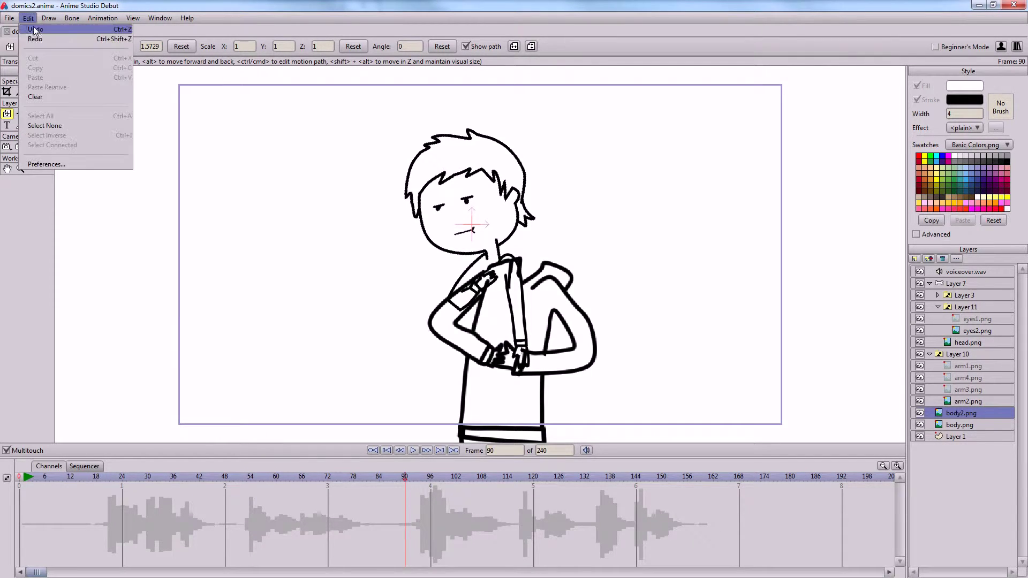
pyautogui.click(36, 40)
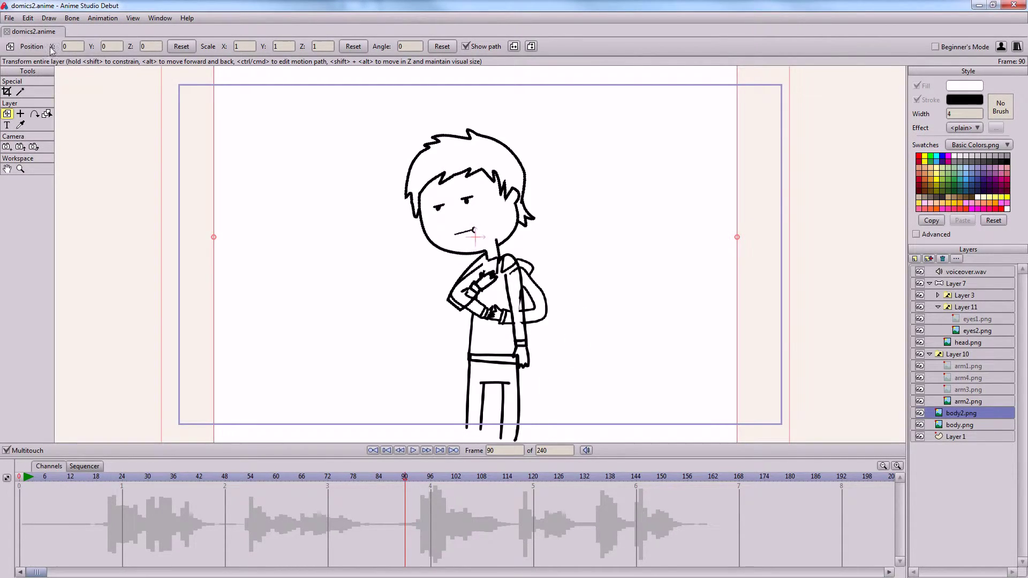
# Add a new switch layer above body2.png at frame 0
pyautogui.click(914, 259)
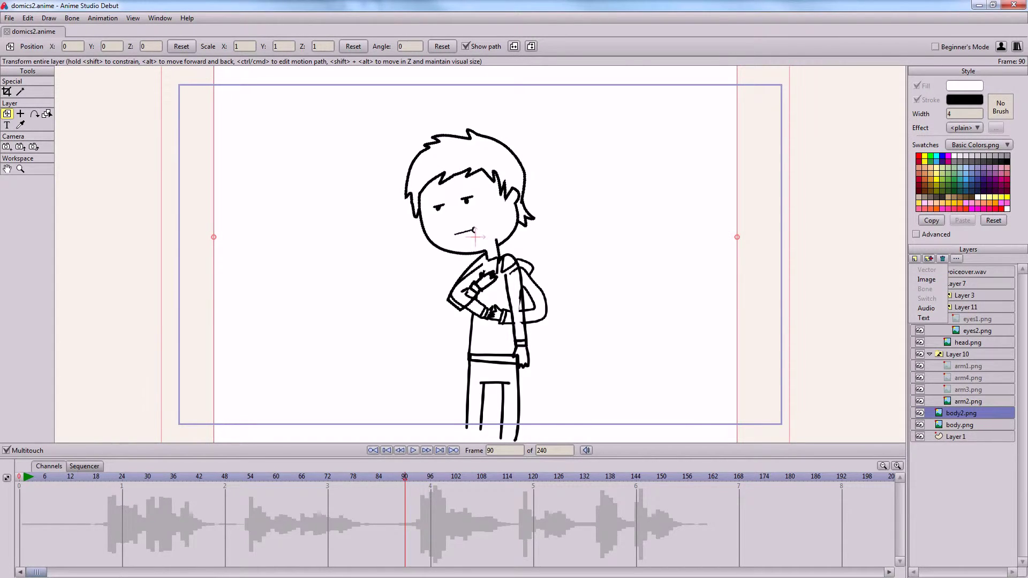
pyautogui.click(389, 453)
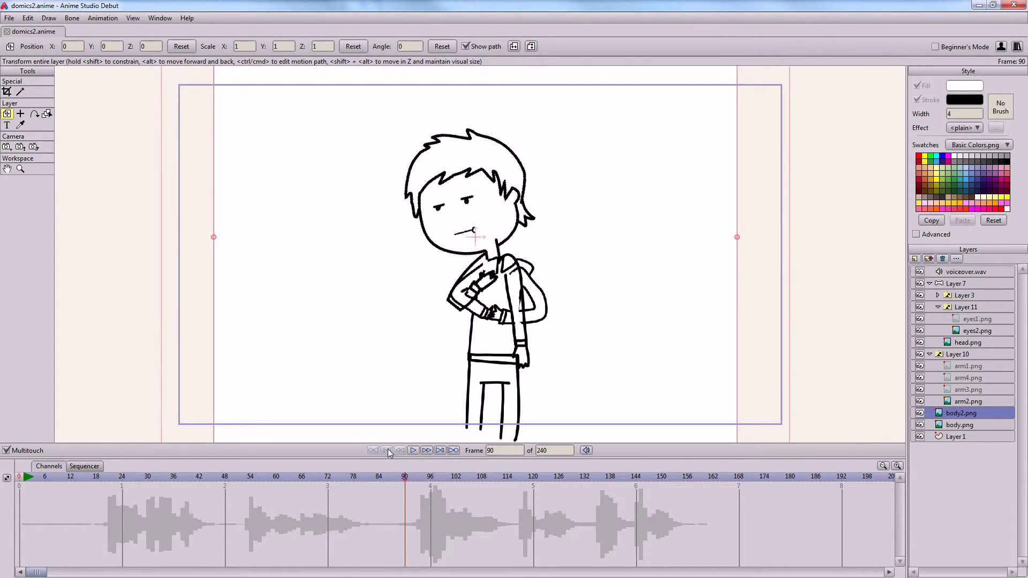
pyautogui.click(389, 453)
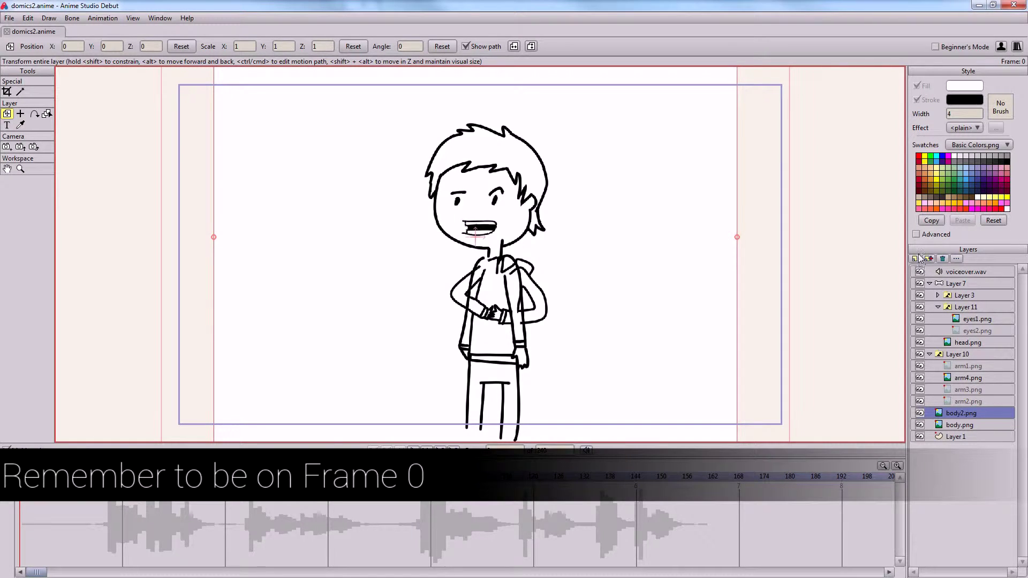
pyautogui.click(914, 258)
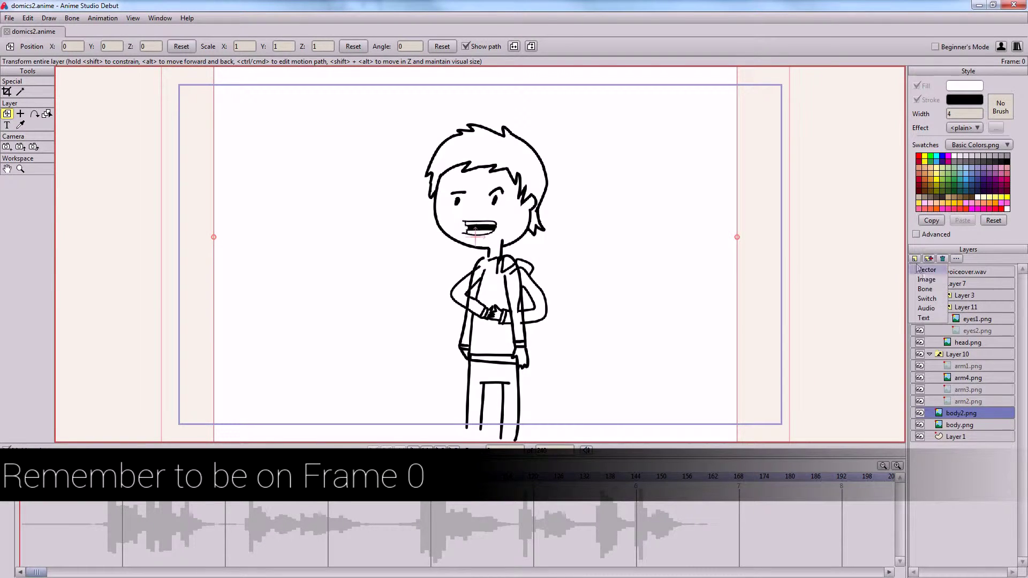
pyautogui.click(927, 299)
# Move the body2.png and body.png layers together into the new switch layer
pyautogui.click(957, 430)
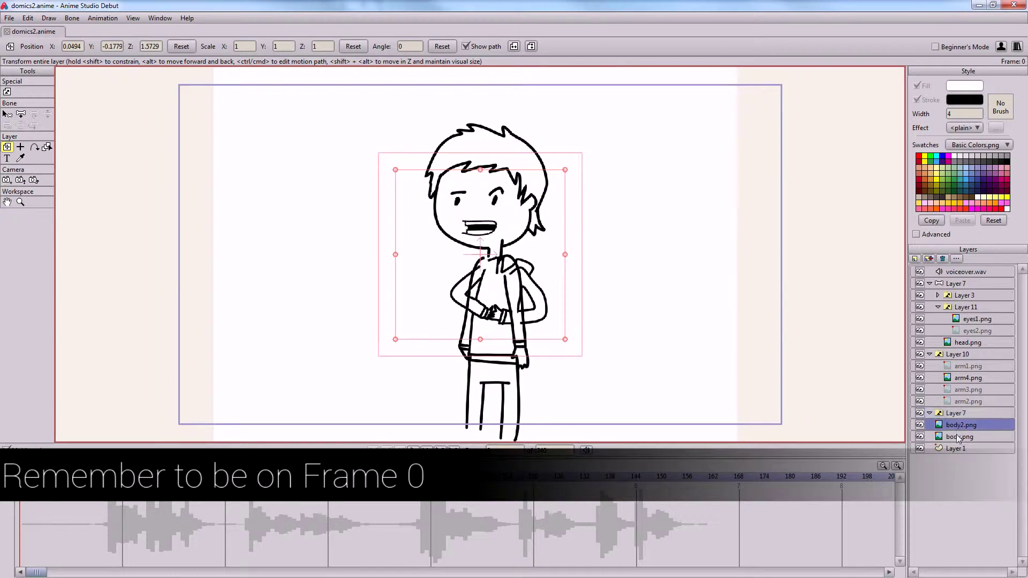
pyautogui.moveTo(957, 435); pyautogui.dragTo(958, 415)
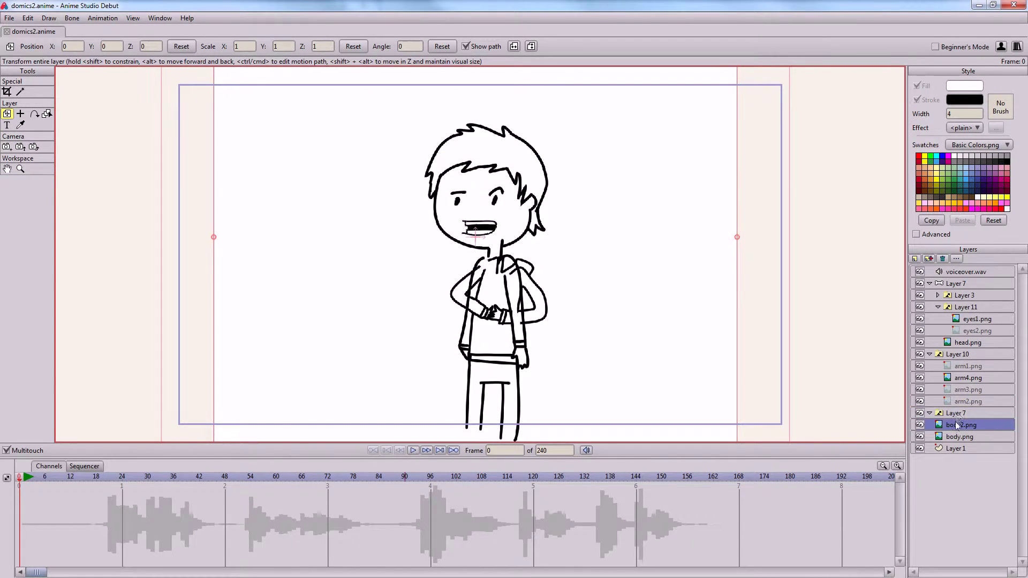
pyautogui.keyDown('shift'); pyautogui.click(956, 437); pyautogui.keyUp('shift')
pyautogui.moveTo(959, 421); pyautogui.dragTo(961, 416)
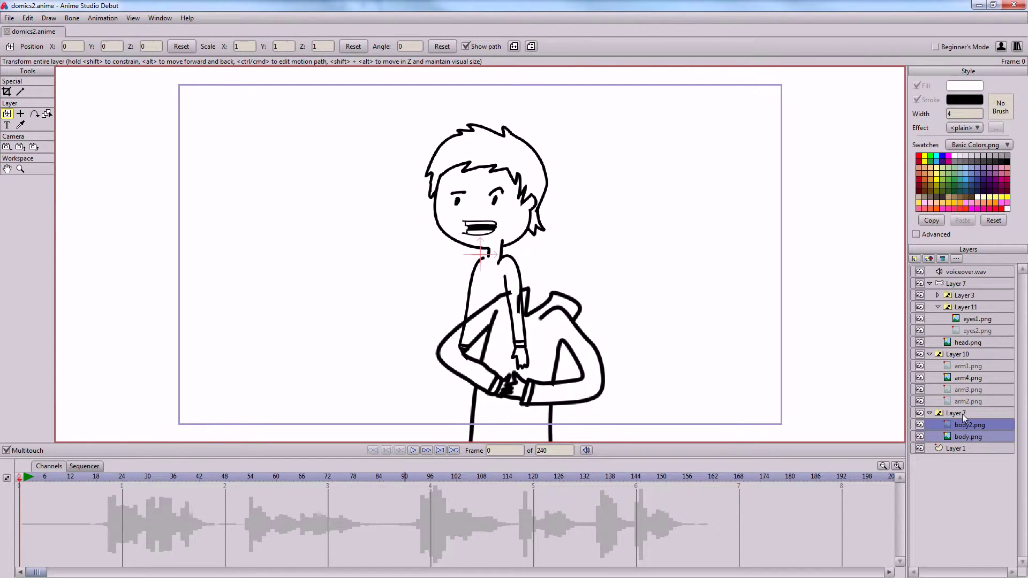
pyautogui.click(962, 413)
pyautogui.click(962, 423)
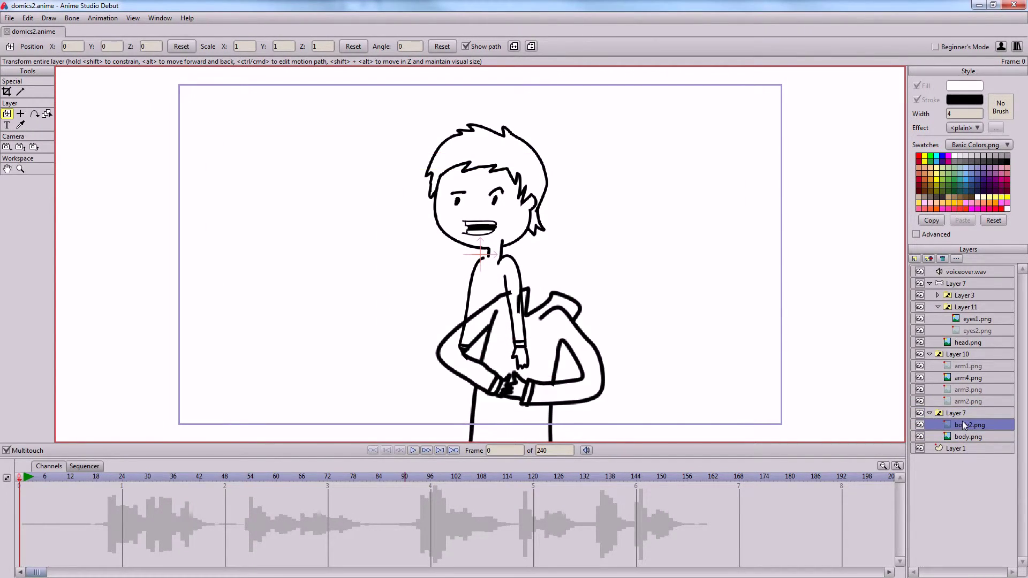
pyautogui.click(958, 435)
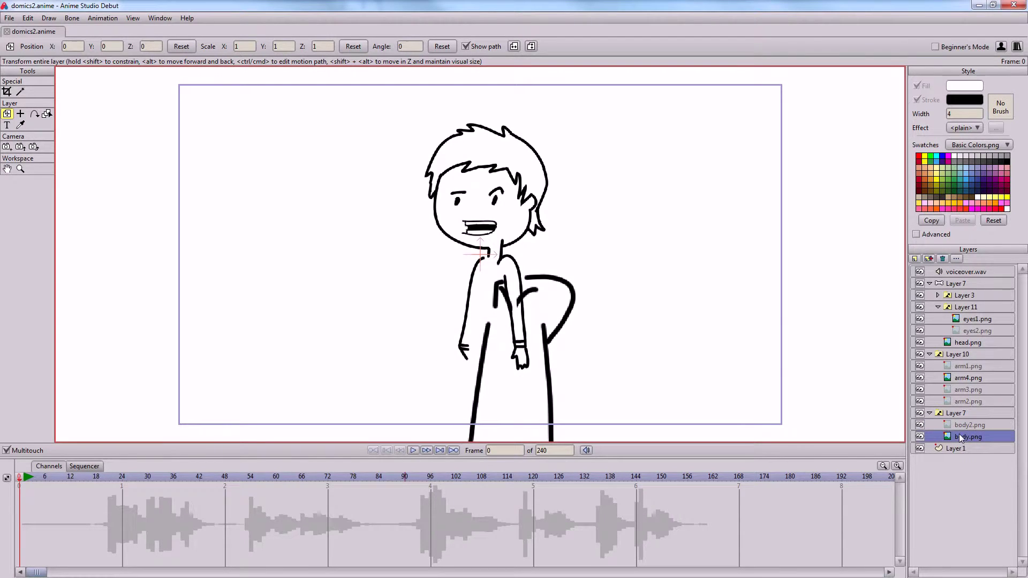
# Set the body switch layer's position to X 0, Y 0, Z 0 at frame 0
pyautogui.click(962, 413)
pyautogui.click(75, 46)
pyautogui.press('BackSpace')
pyautogui.press('BackSpace')
pyautogui.press('BackSpace')
pyautogui.press('BackSpace')
pyautogui.press('BackSpace')
pyautogui.press('BackSpace')
pyautogui.write('0')
pyautogui.press('Tab')
pyautogui.write('0')
pyautogui.press('Tab')
pyautogui.write('0')
pyautogui.press('Tab')
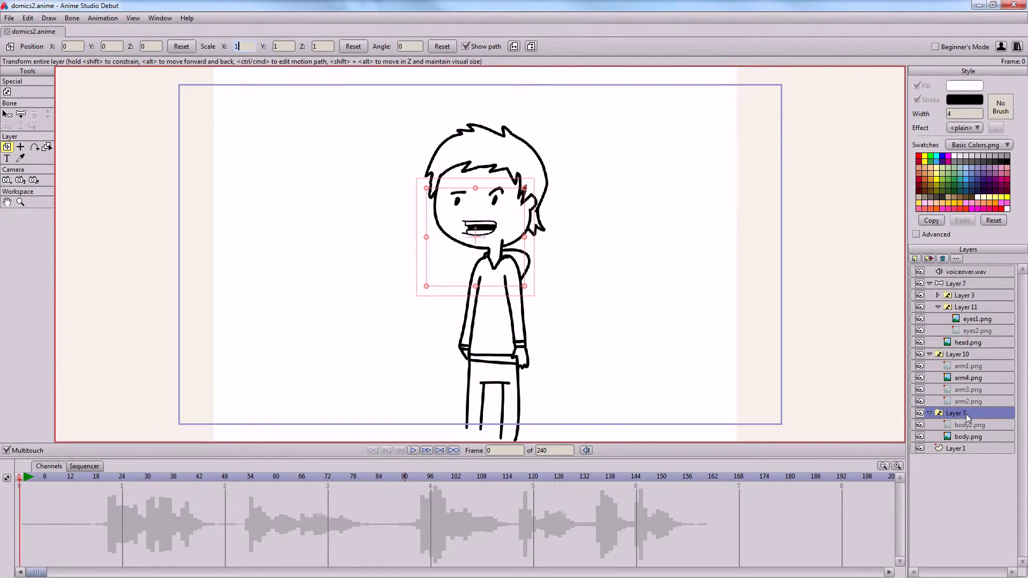
# Switch the body switch layer to body2.png at frame 92
pyautogui.click(416, 480)
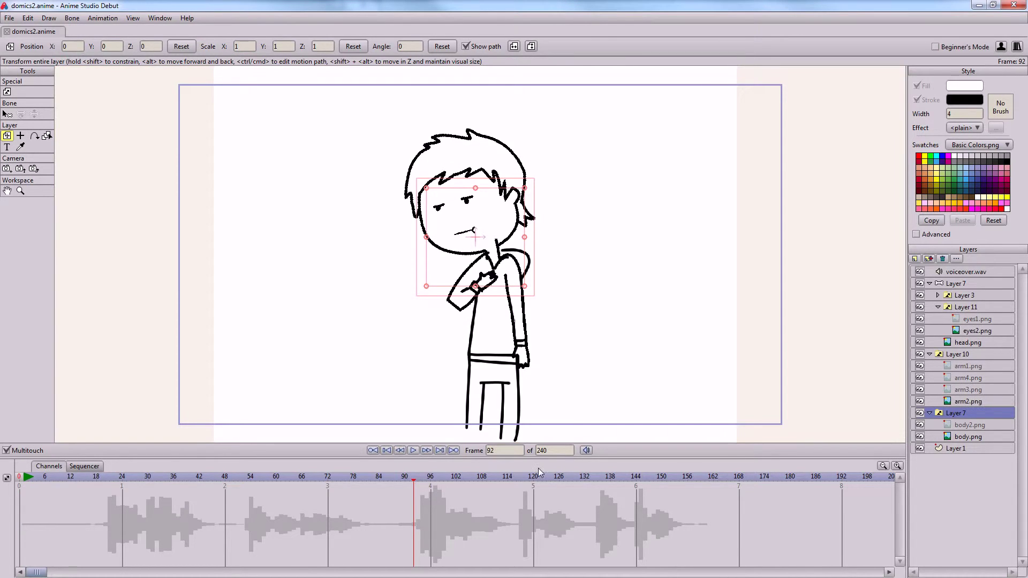
pyautogui.rightClick(962, 412)
pyautogui.click(970, 418)
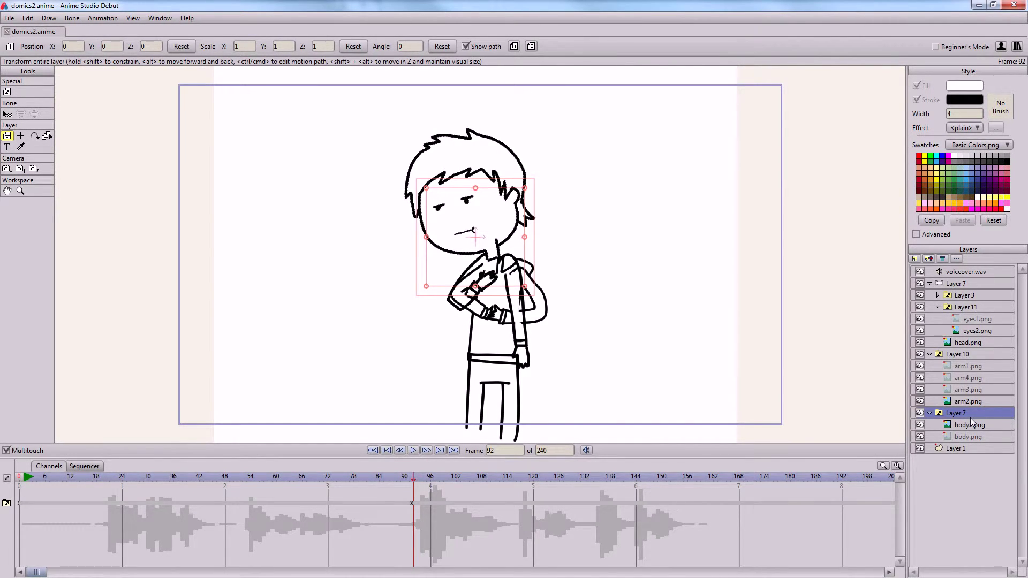
# Hide the arm switch group Layer 10 at frame 92 by turning off its visibility
pyautogui.doubleClick(962, 354)
pyautogui.click(373, 286)
pyautogui.click(541, 538)
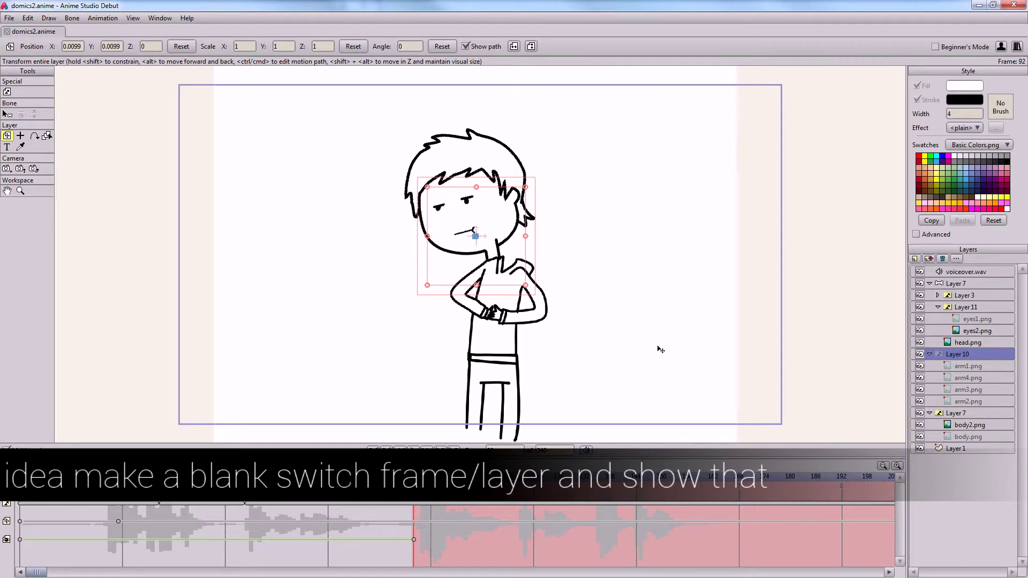
# Keyframe the head bones just before frame 92, and at frame 92 shift the bone layer to about X 0.15 and tilt the head clockwise
pyautogui.click(961, 285)
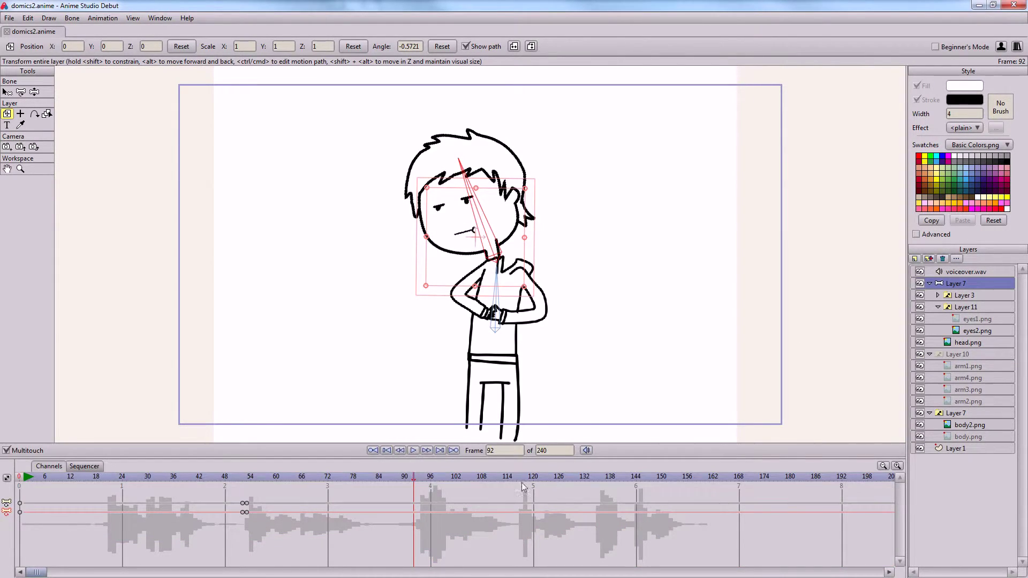
pyautogui.rightClick(410, 503)
pyautogui.click(427, 514)
pyautogui.moveTo(461, 168)
pyautogui.mouseDown()
pyautogui.moveTo(485, 170)
pyautogui.moveTo(476, 168)
pyautogui.mouseUp()
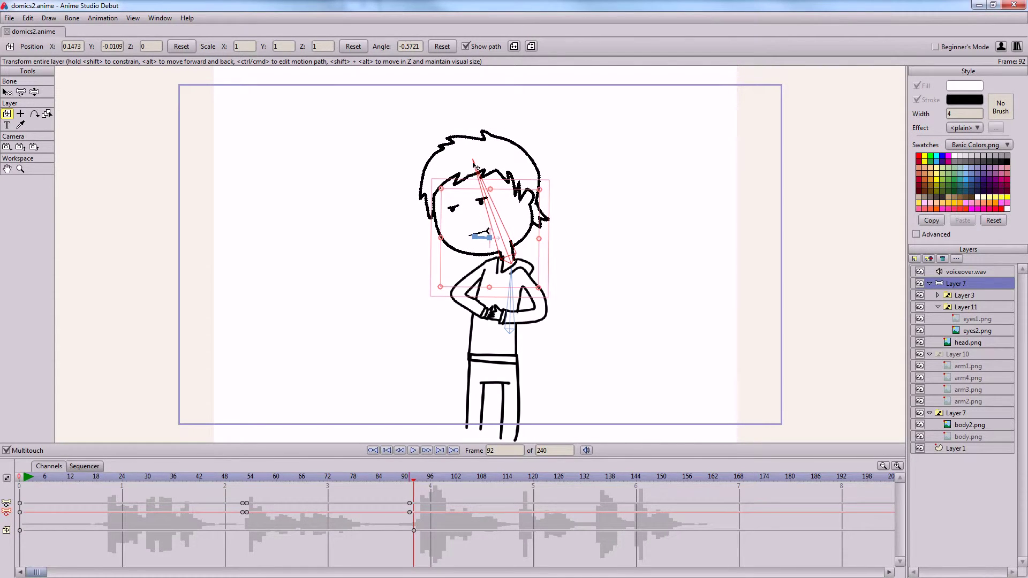
pyautogui.press('z')
pyautogui.moveTo(488, 164); pyautogui.dragTo(529, 169)
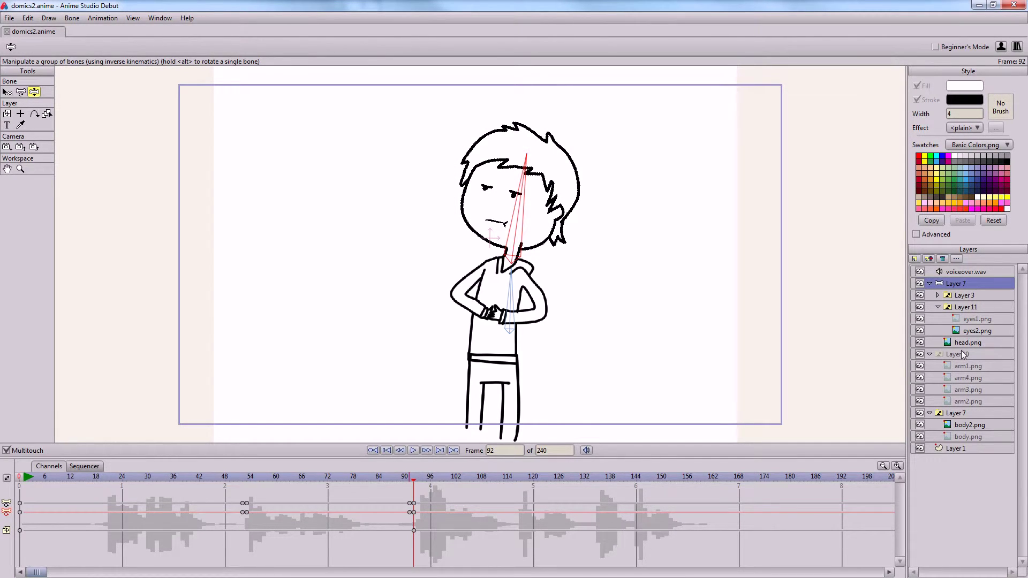
# Import smile.png from the mouths folder and place it inside the mouth switch group Layer 3
pyautogui.click(938, 296)
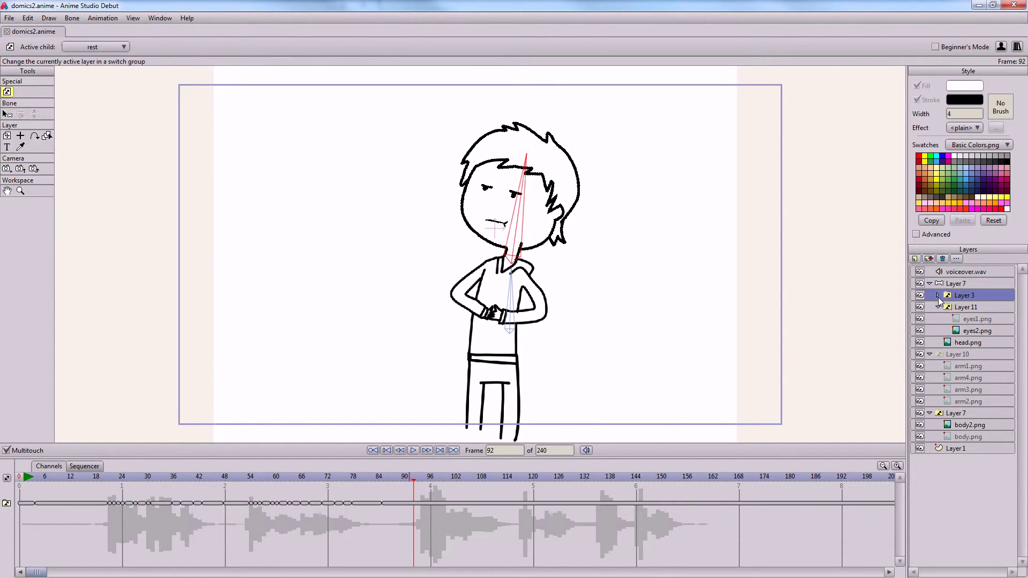
pyautogui.click(938, 295)
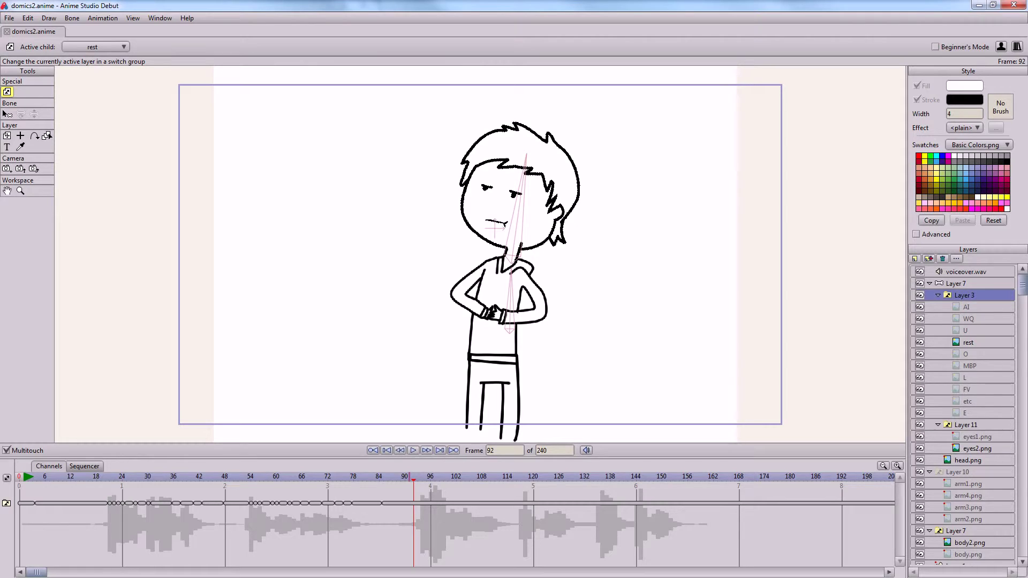
pyautogui.hotkey('alt', 'Tab')
pyautogui.doubleClick(266, 129)
pyautogui.click(266, 128)
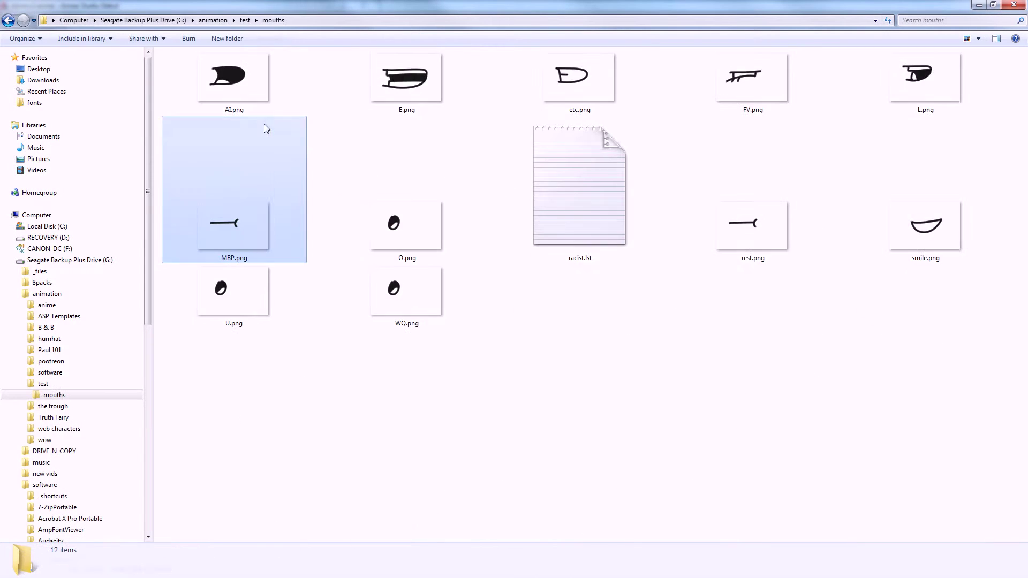
pyautogui.moveTo(917, 227); pyautogui.dragTo(952, 316)
pyautogui.hotkey('alt', 'Tab')
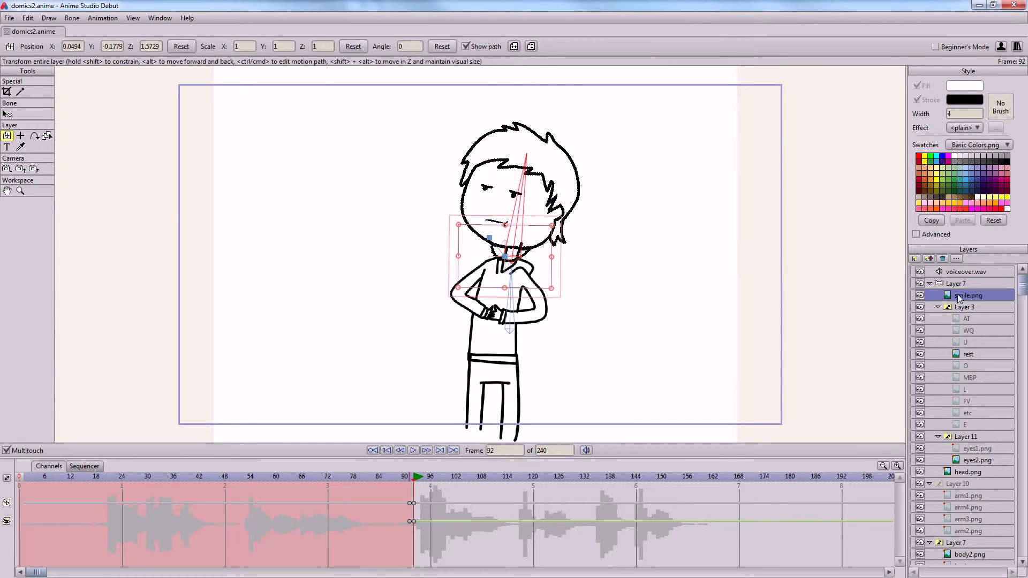
pyautogui.moveTo(961, 298); pyautogui.dragTo(964, 315)
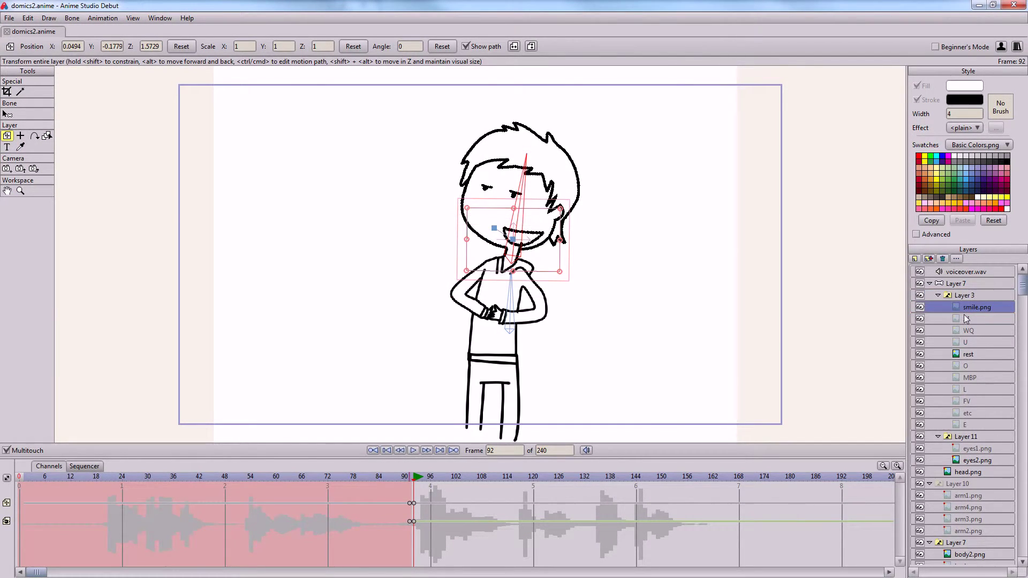
# Set the smile.png layer's position to X 0, Y 0, Z 0 at frame 92
pyautogui.click(80, 46)
pyautogui.press('Tab')
pyautogui.write('0')
pyautogui.press('Tab')
pyautogui.write('0')
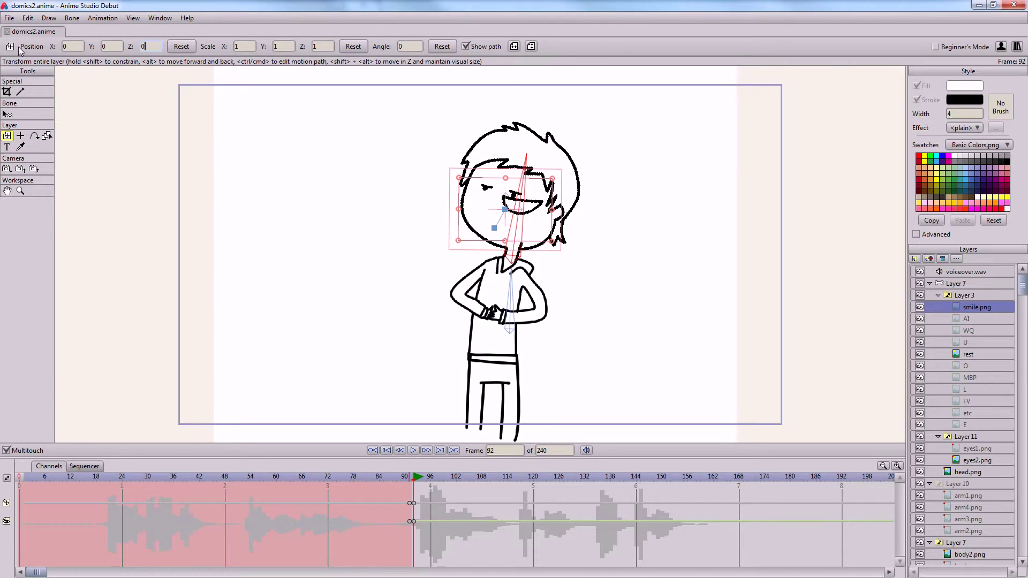
pyautogui.press('Tab')
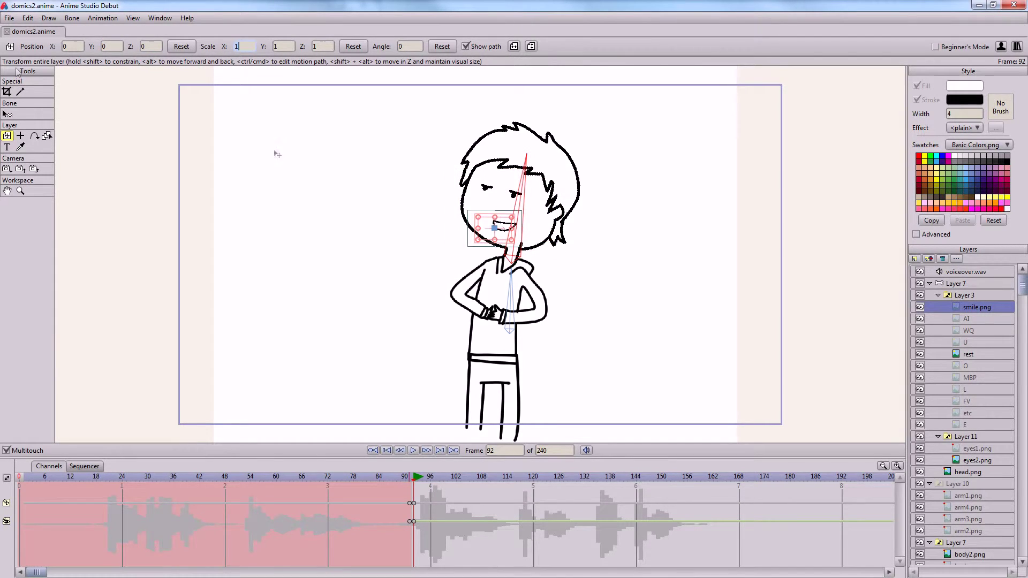
# Collapse the mouth switch group Layer 3 and delete all of its switch keyframes from the timeline
pyautogui.click(937, 293)
pyautogui.click(936, 293)
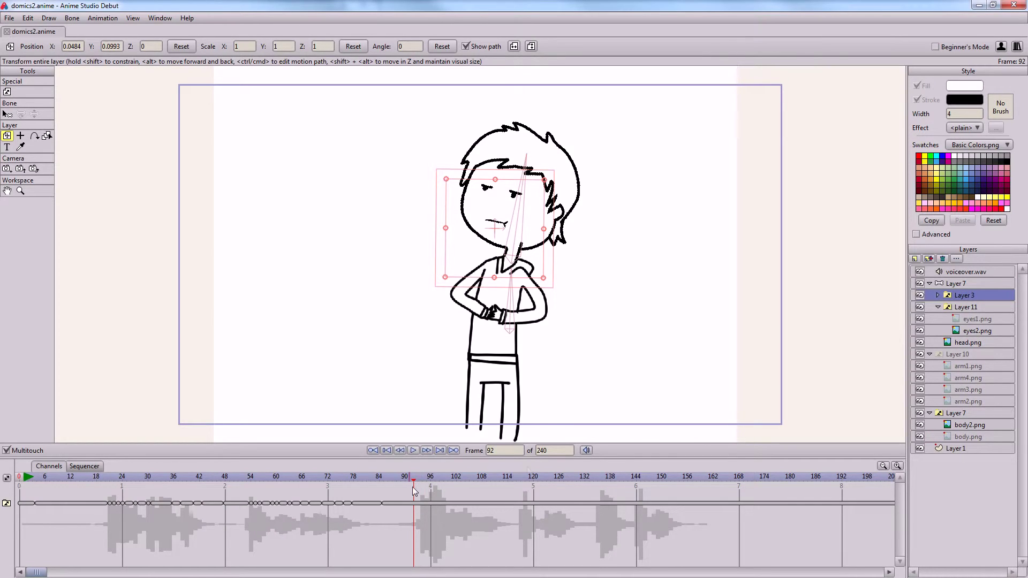
pyautogui.moveTo(415, 485); pyautogui.dragTo(370, 481)
pyautogui.click(6, 505)
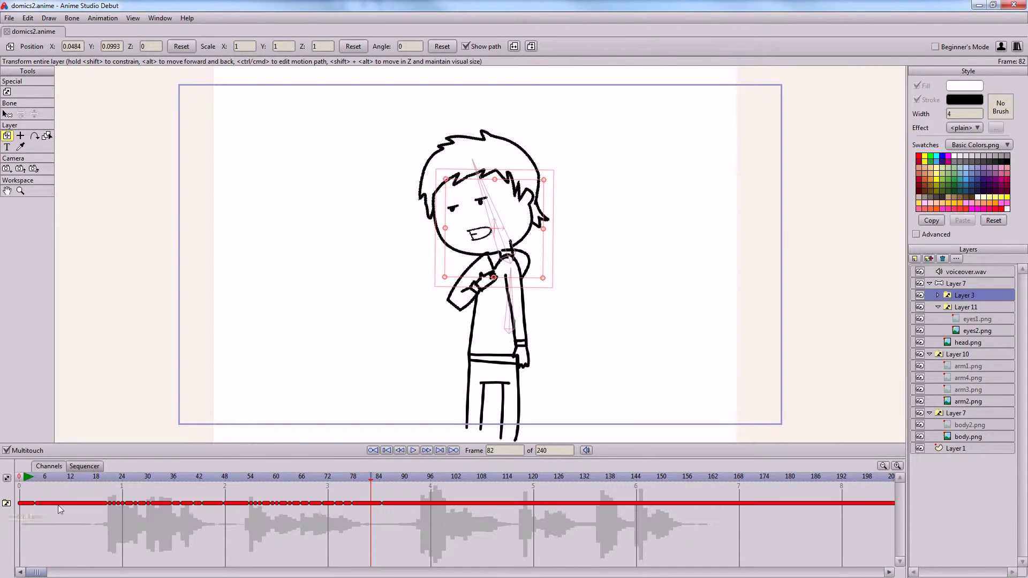
# Set the audio sync source of the mouth switch group Layer 3 to the switch data file racist2.dat
pyautogui.click(960, 297)
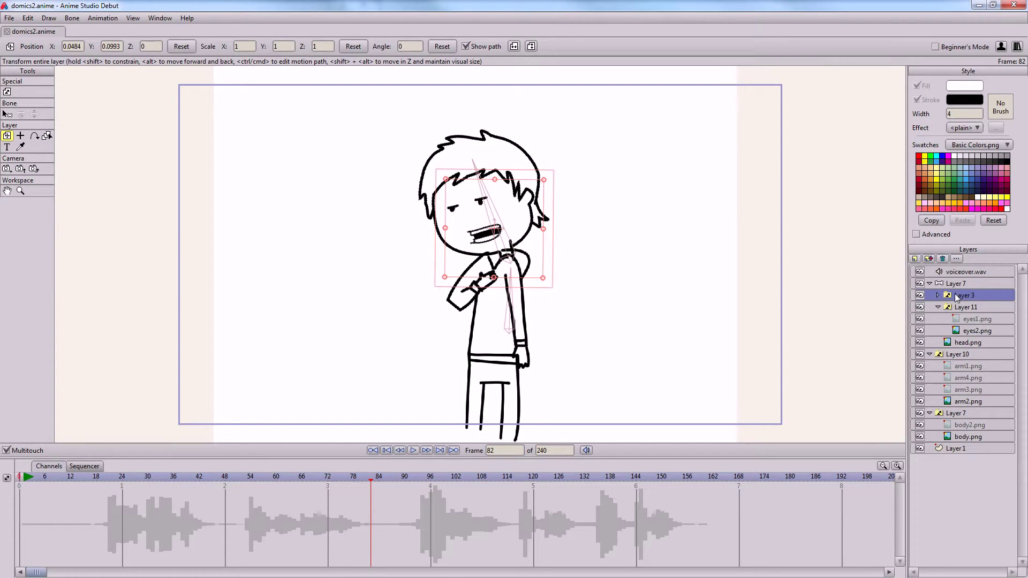
pyautogui.doubleClick(958, 296)
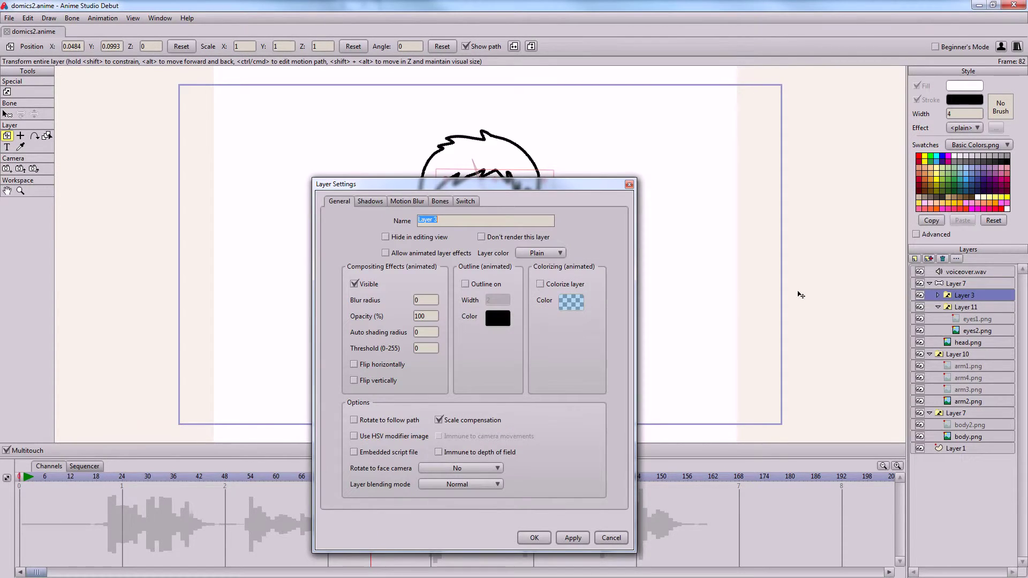
pyautogui.click(465, 202)
pyautogui.click(474, 248)
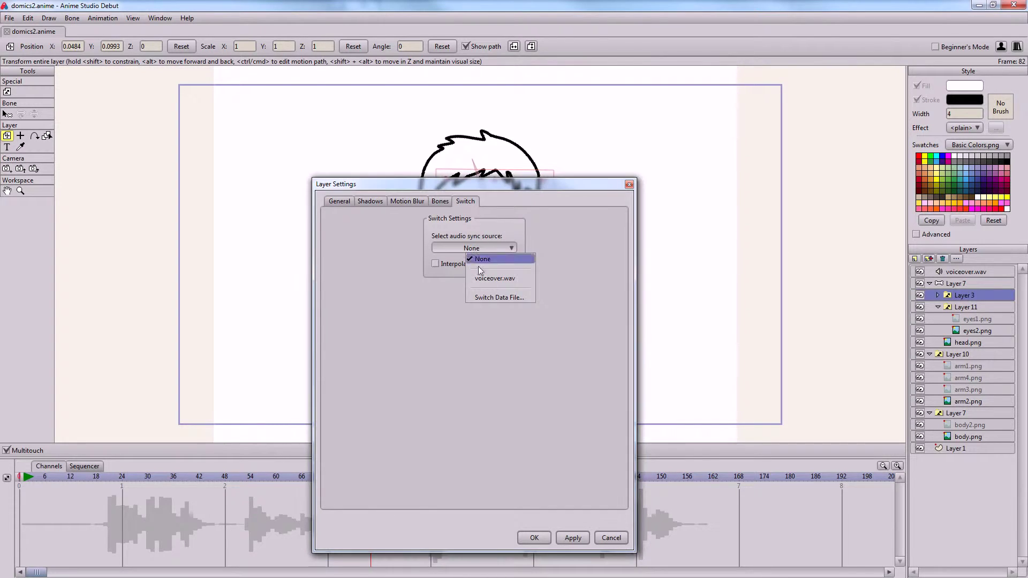
pyautogui.click(484, 296)
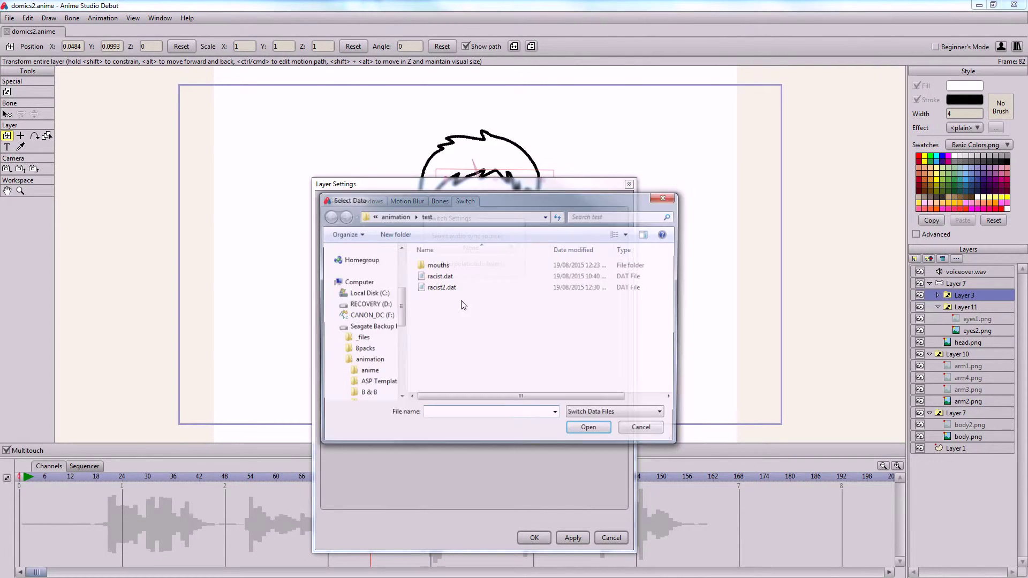
pyautogui.click(444, 289)
pyautogui.click(590, 430)
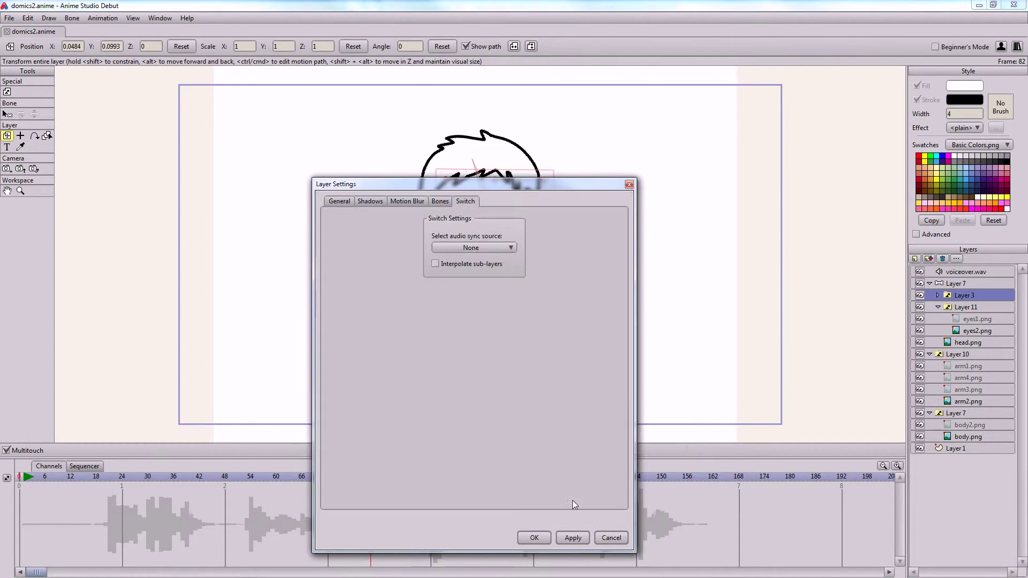
pyautogui.click(534, 538)
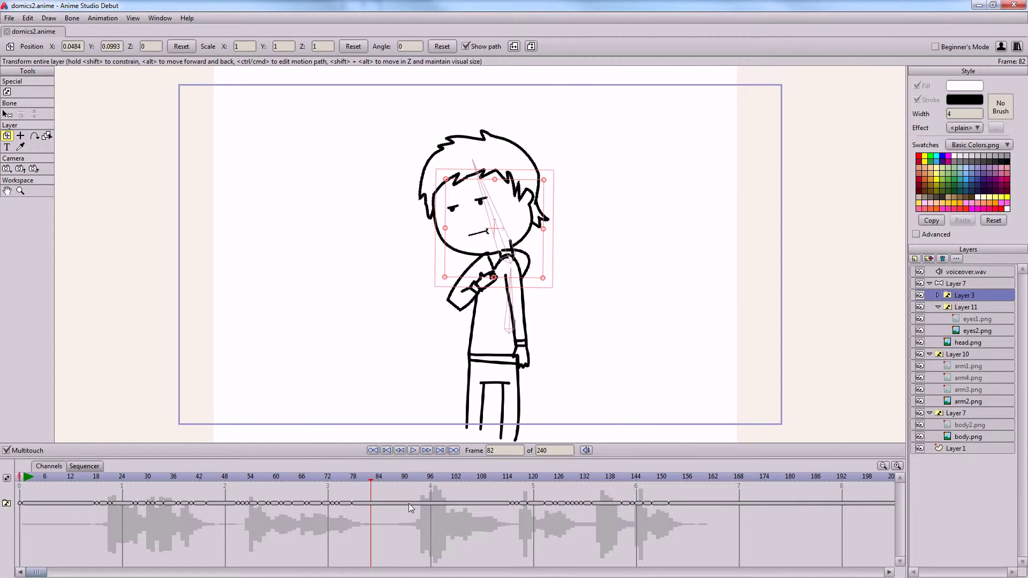
# Play back the animation from about frame 72 to check the mouth switching against the voiceover
pyautogui.moveTo(372, 479); pyautogui.dragTo(328, 479)
pyautogui.click(414, 450)
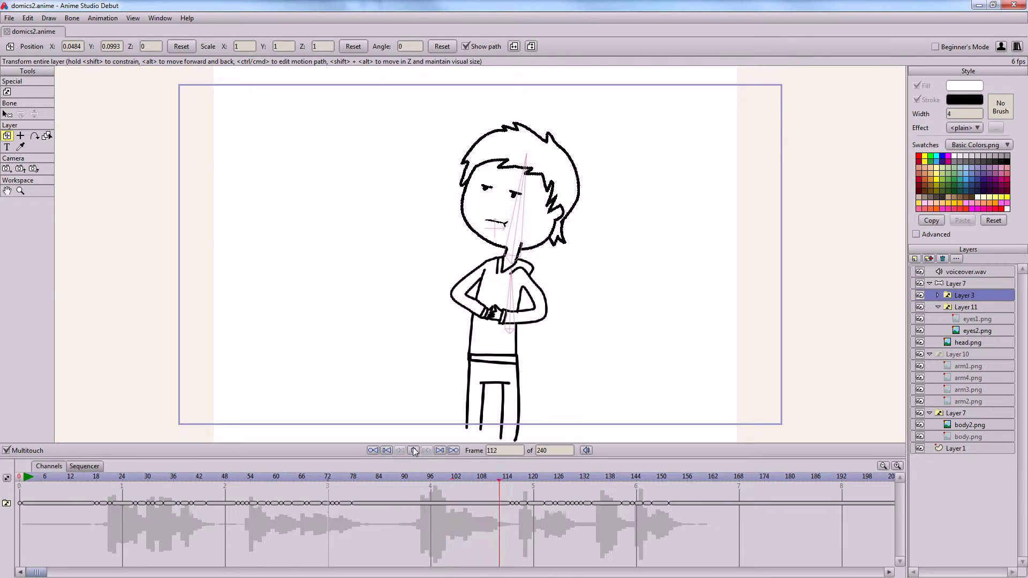
pyautogui.click(414, 450)
pyautogui.click(716, 485)
# Switch the mouth group Layer 3 to smile.png at frame 92
pyautogui.moveTo(543, 485); pyautogui.dragTo(412, 486)
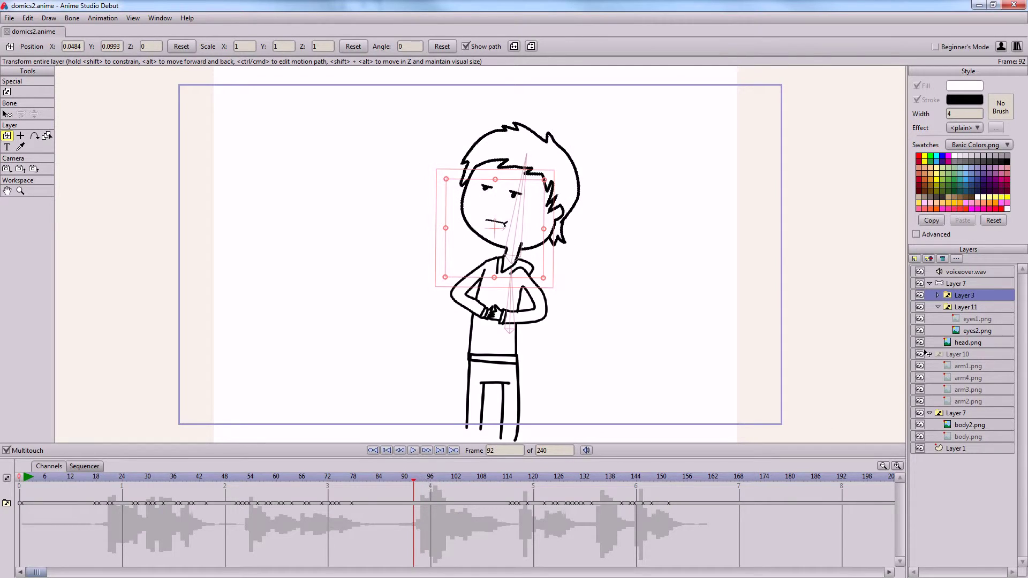
pyautogui.click(963, 299)
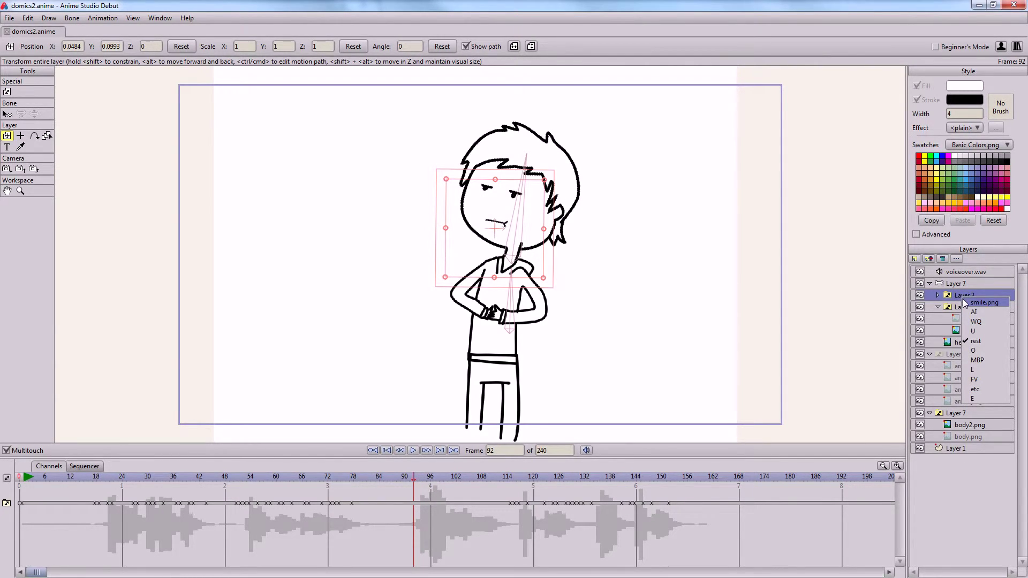
pyautogui.click(966, 303)
# Go to frame 114 and select the head's bone layer, Layer 7
pyautogui.click(426, 480)
pyautogui.moveTo(478, 480)
pyautogui.mouseDown()
pyautogui.moveTo(517, 476)
pyautogui.moveTo(508, 476)
pyautogui.mouseUp()
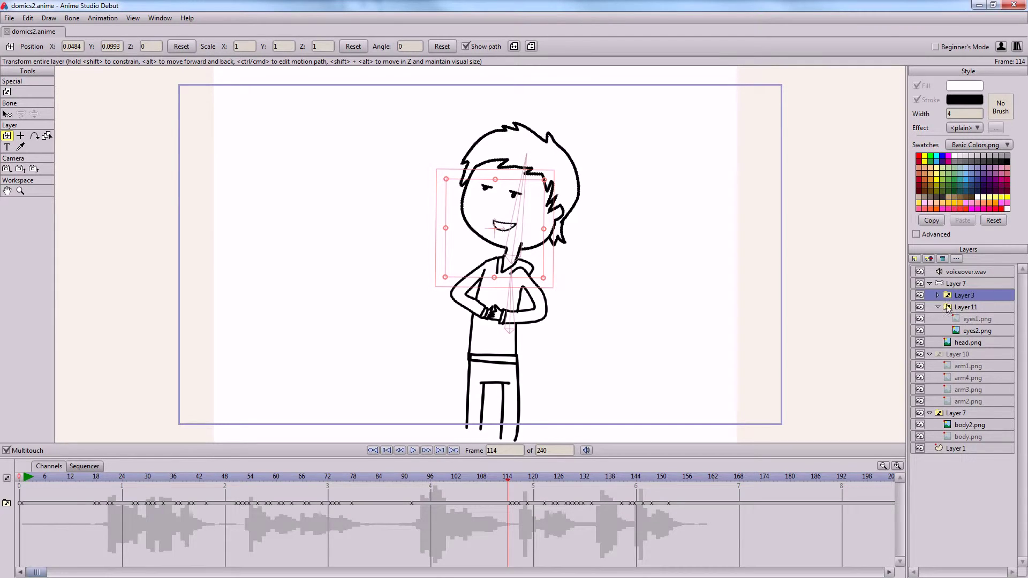
pyautogui.click(951, 284)
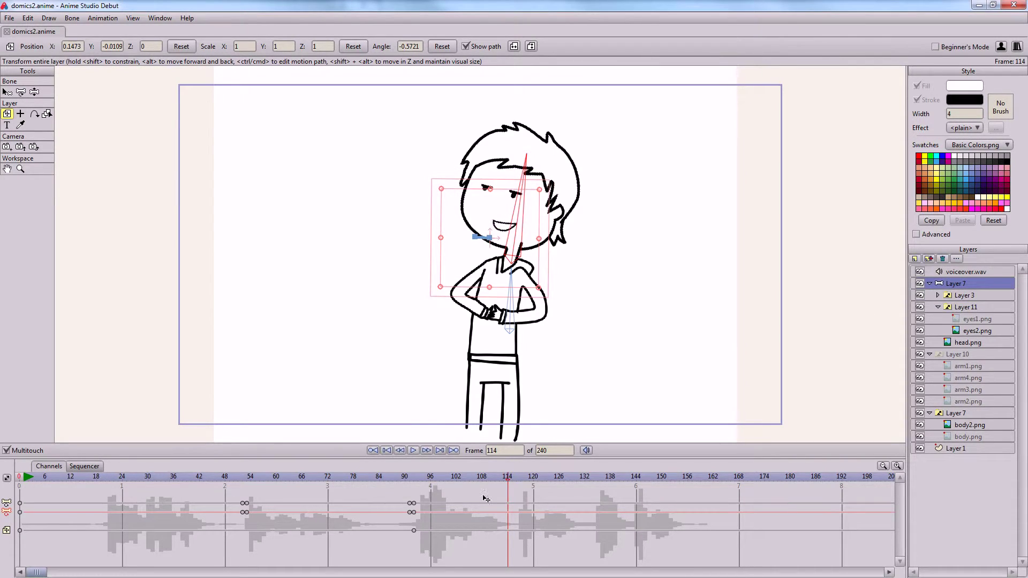
pyautogui.moveTo(399, 493); pyautogui.dragTo(418, 530)
pyautogui.click(510, 502)
pyautogui.hotkey('ctrl', 'v')
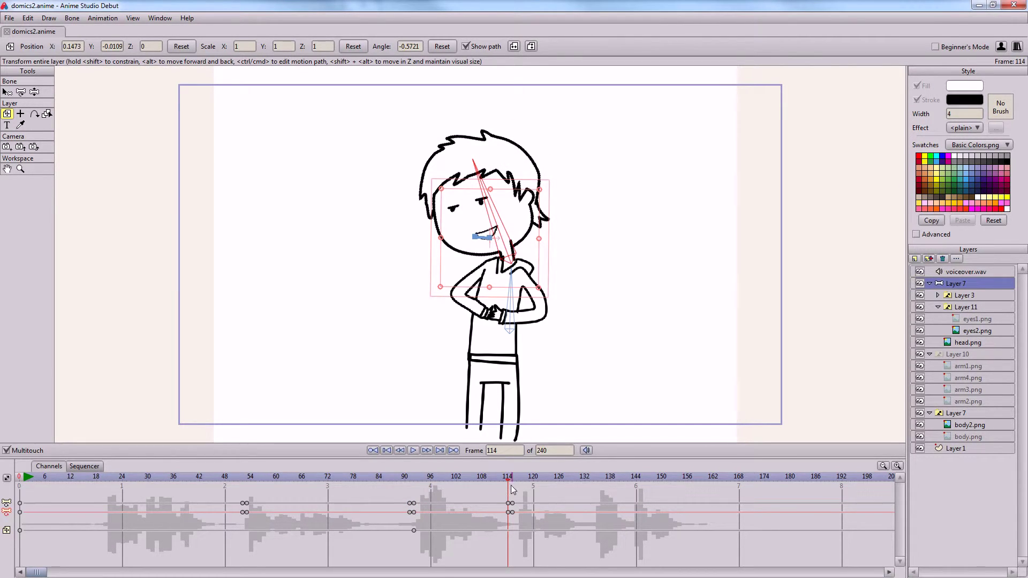
pyautogui.hotkey('ctrl', 'z')
# Copy the head bone keyframes from frame 91 to frame 114
pyautogui.moveTo(400, 498); pyautogui.dragTo(417, 530)
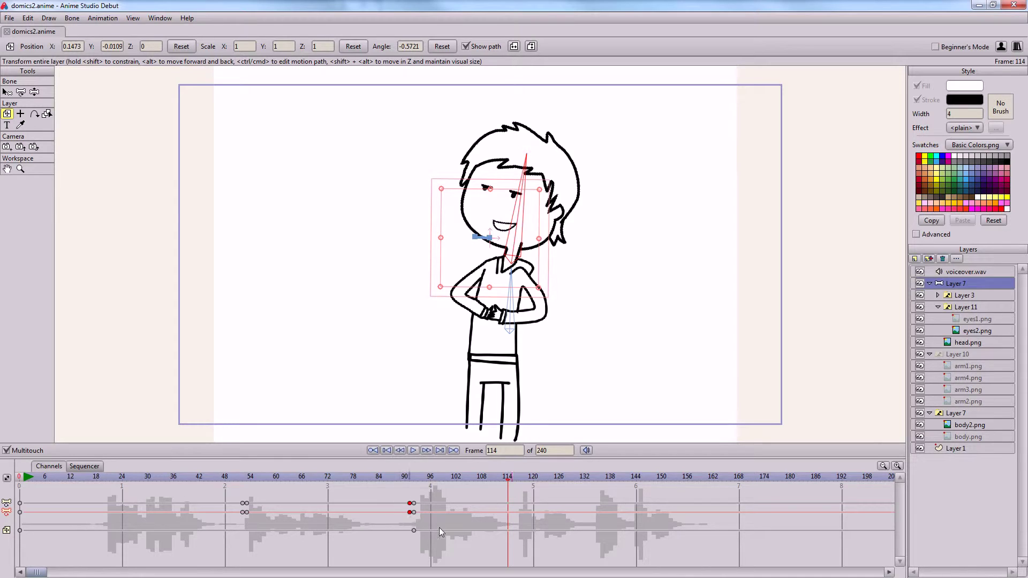
pyautogui.hotkey('ctrl', 'v')
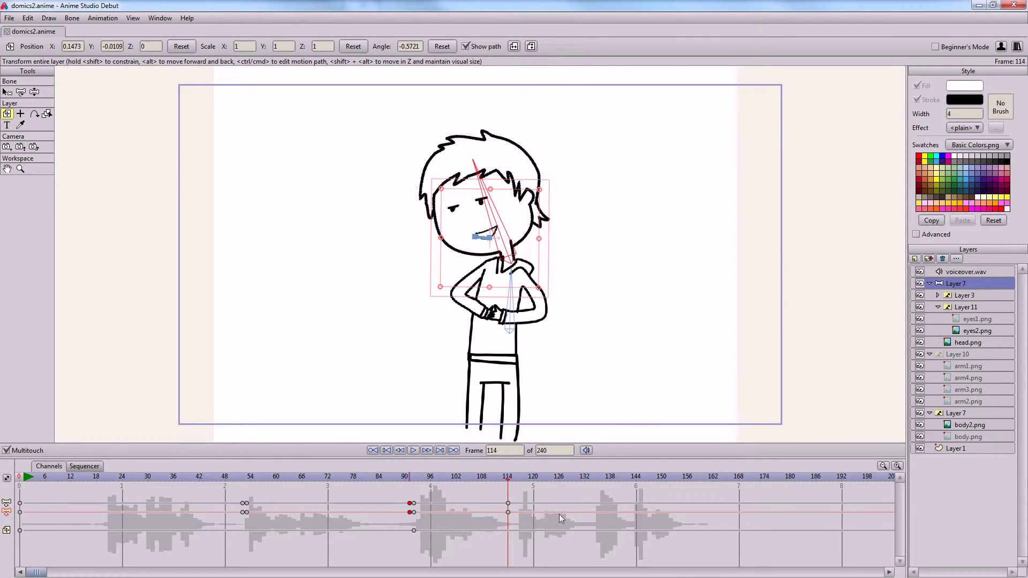
# Switch the body group Layer 7 to body.png at frame 114
pyautogui.click(958, 413)
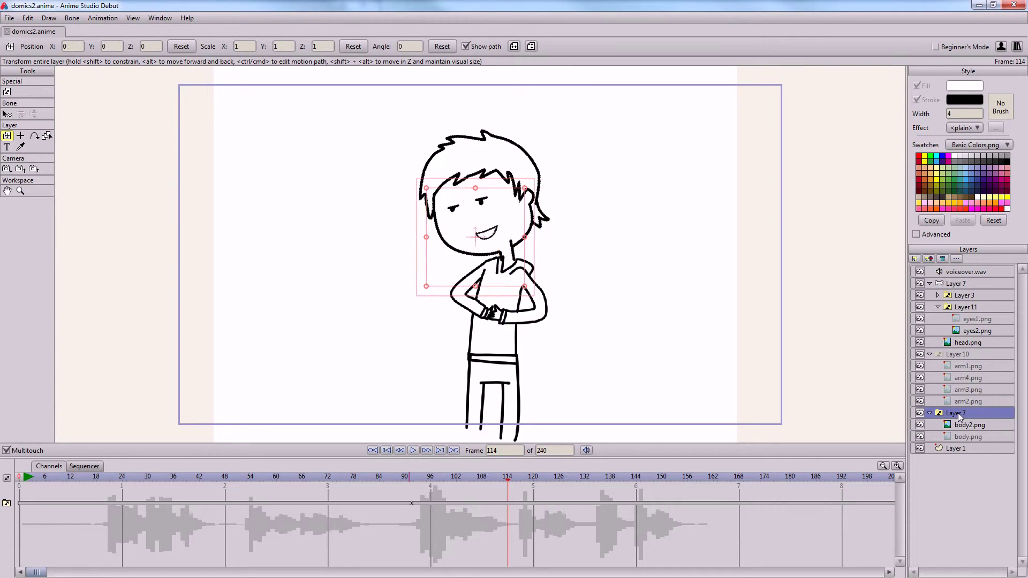
pyautogui.rightClick(958, 413)
pyautogui.click(971, 426)
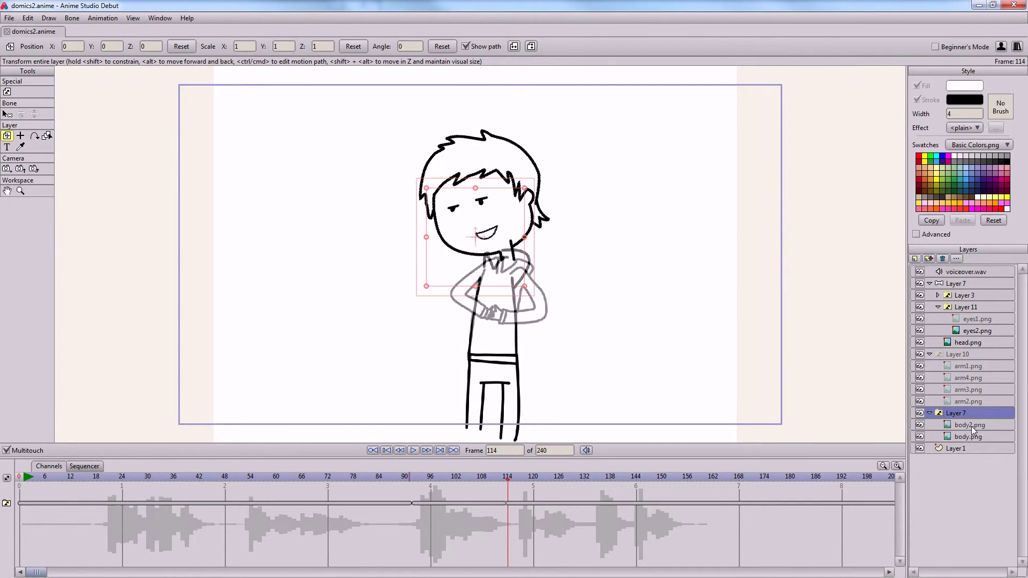
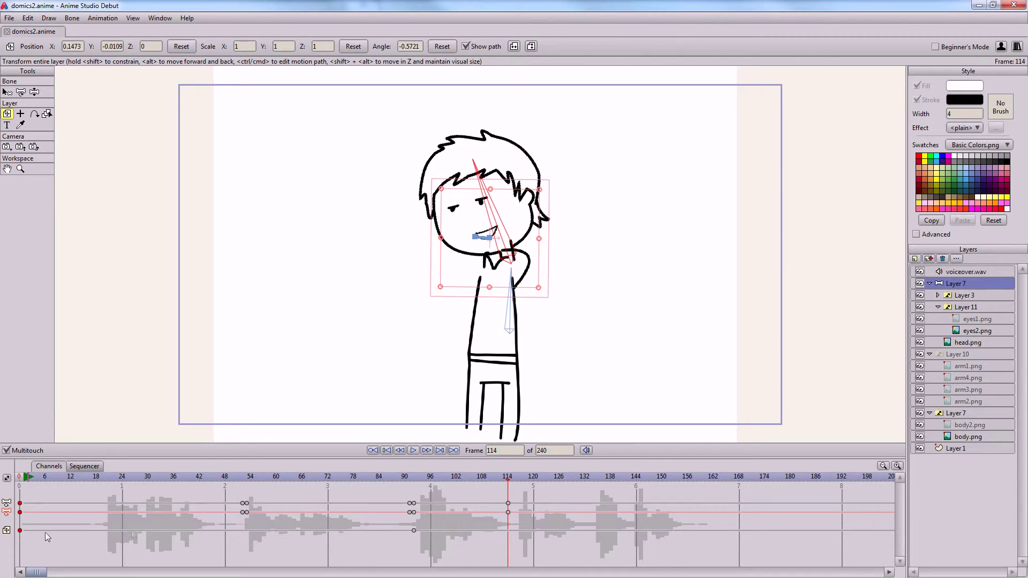
# Copy the bone layer's position keyframe from frame 0 to frame 91
pyautogui.click(15, 530)
pyautogui.click(19, 529)
pyautogui.click(409, 480)
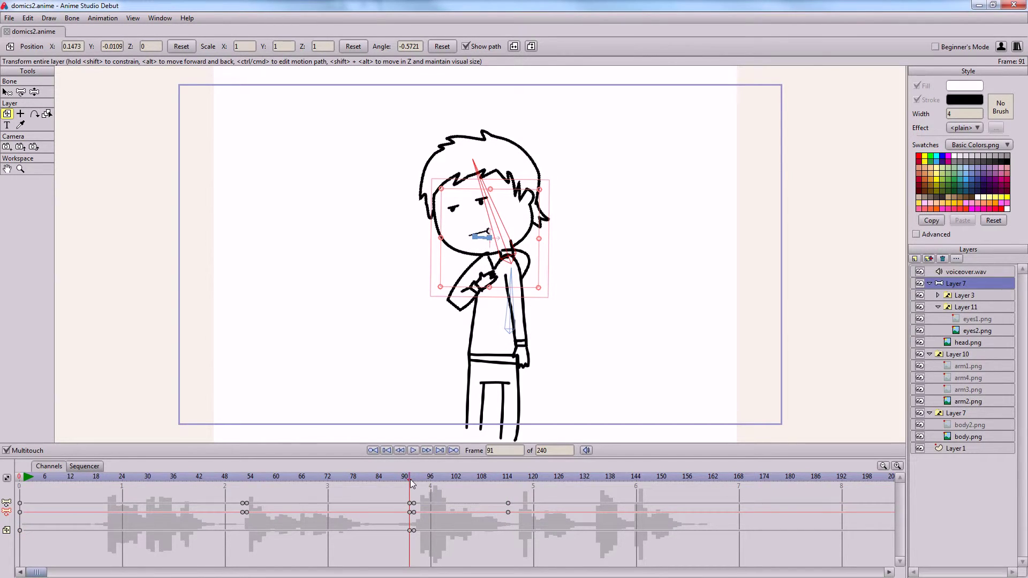
pyautogui.hotkey('ctrl', 'v')
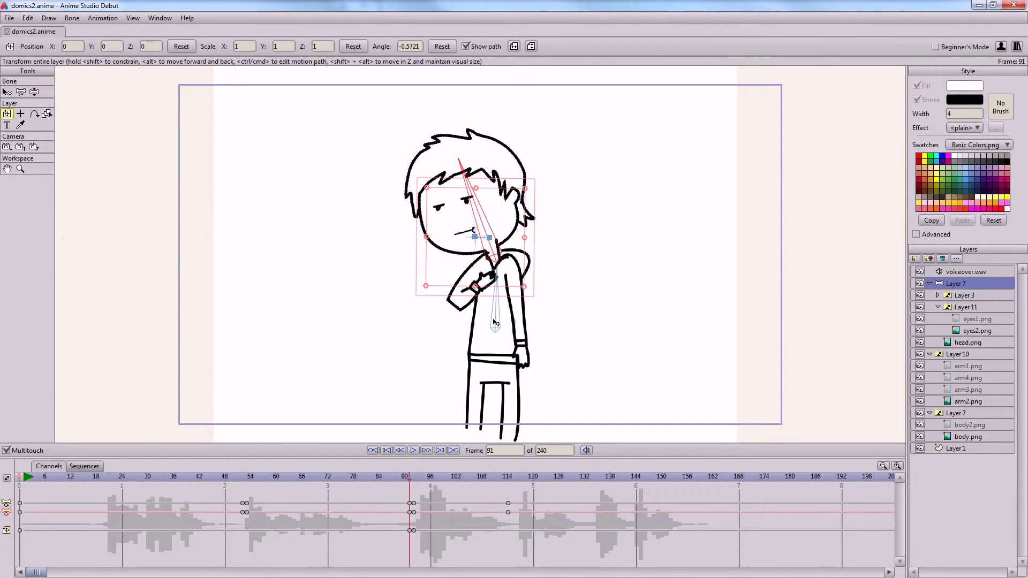
pyautogui.press('z')
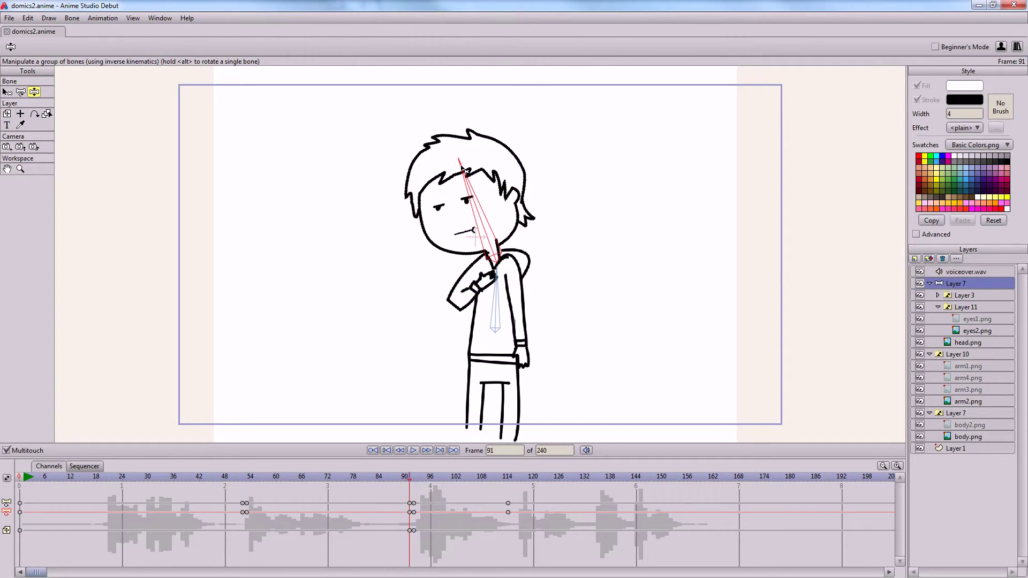
pyautogui.moveTo(462, 169); pyautogui.dragTo(493, 165)
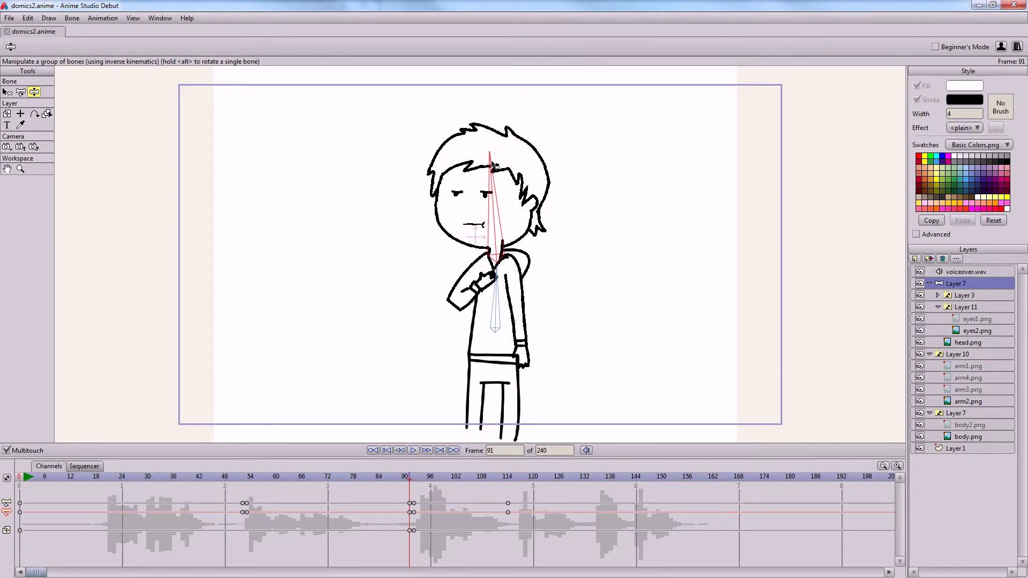
pyautogui.hotkey('ctrl', 'z')
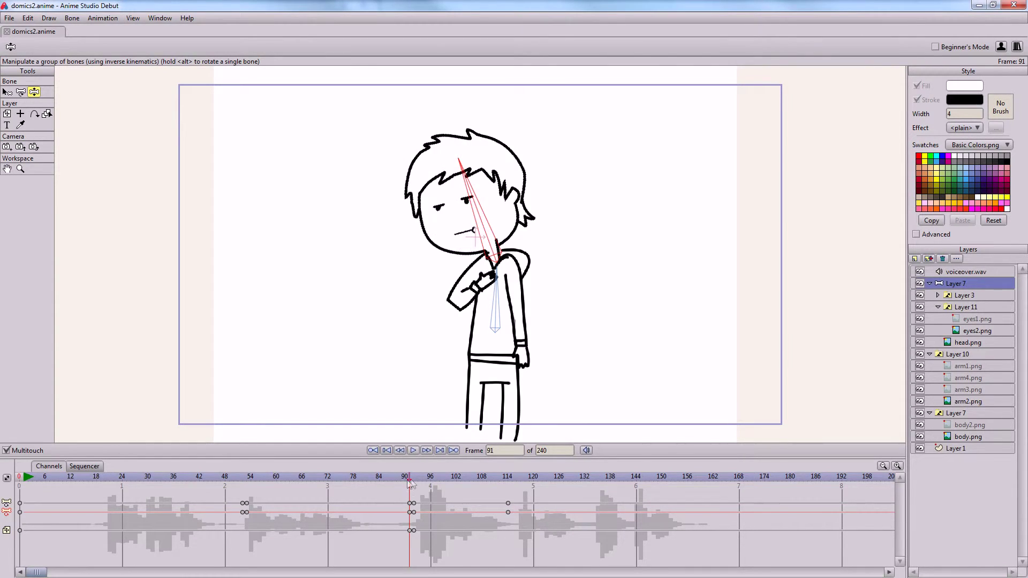
# Copy the bone layer's position keyframe from frame 91 to frame 114
pyautogui.click(416, 484)
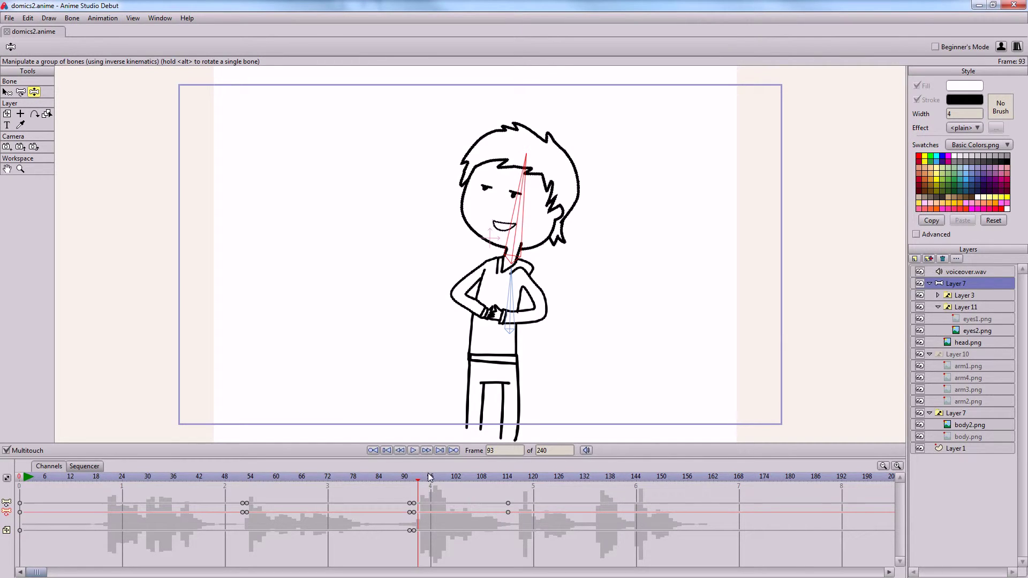
pyautogui.click(410, 485)
pyautogui.moveTo(410, 485); pyautogui.dragTo(508, 496)
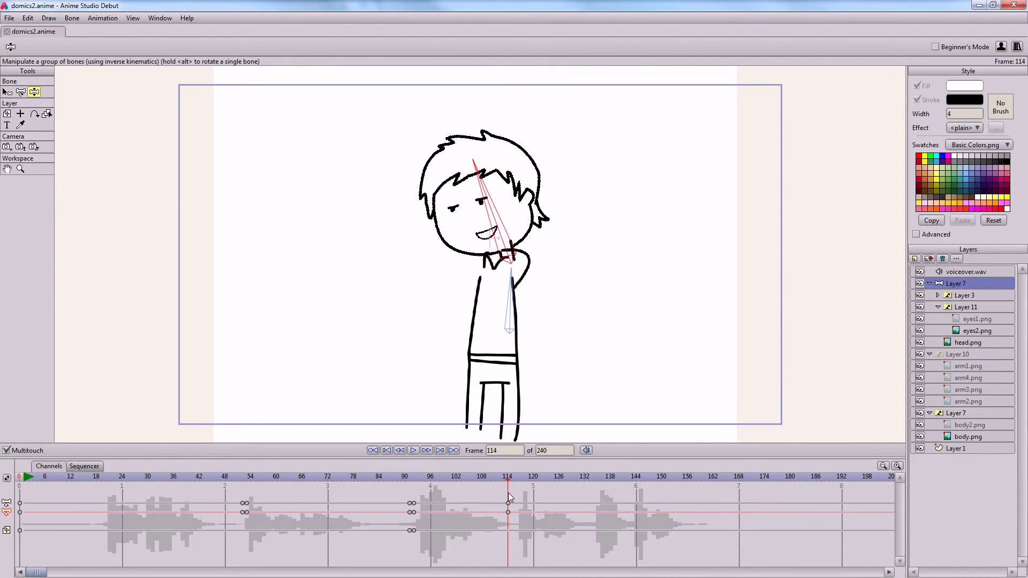
pyautogui.click(410, 530)
pyautogui.click(408, 530)
pyautogui.hotkey('ctrl', 'v')
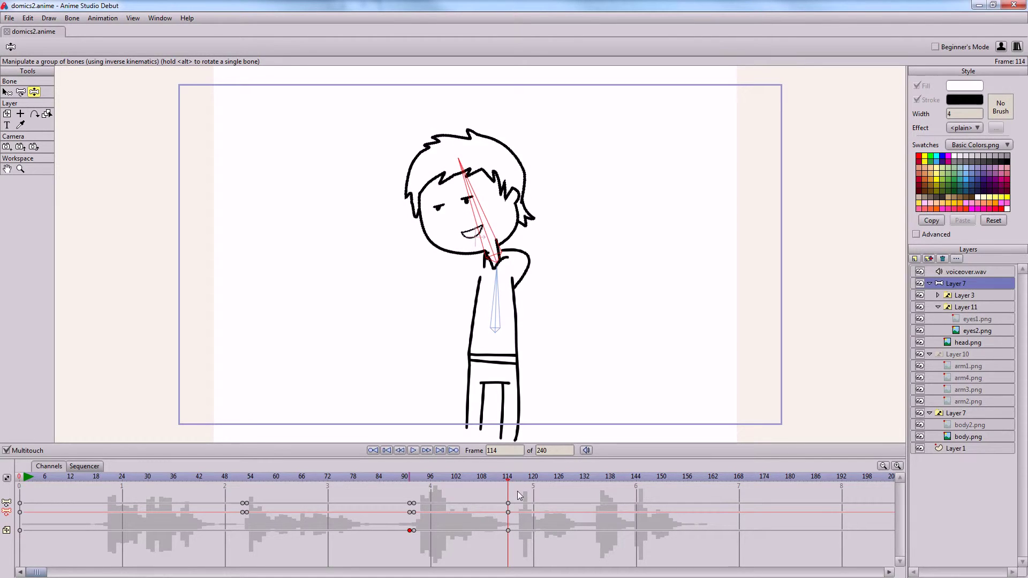
# Copy the bone keyframes of the hands-together pose from frame 92 to frame 113
pyautogui.moveTo(508, 484); pyautogui.dragTo(415, 487)
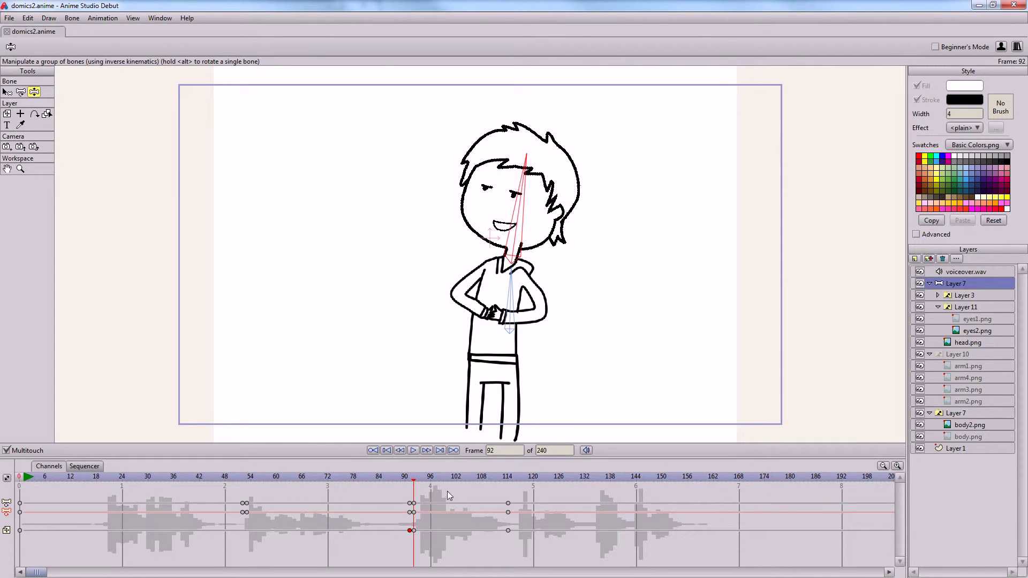
pyautogui.click(413, 503)
pyautogui.click(505, 490)
pyautogui.click(505, 481)
pyautogui.hotkey('ctrl', 'v')
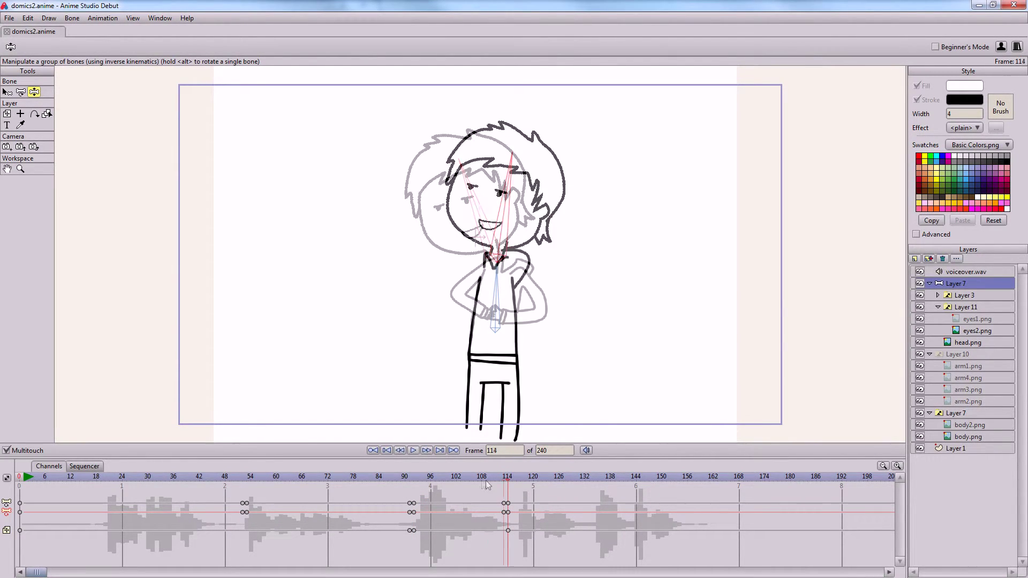
# Keyframe the bone layer's position at frame 113 alongside the bones, and remove the stray keyframes at frame 107
pyautogui.moveTo(476, 485)
pyautogui.mouseDown()
pyautogui.moveTo(408, 485)
pyautogui.moveTo(476, 491)
pyautogui.mouseUp()
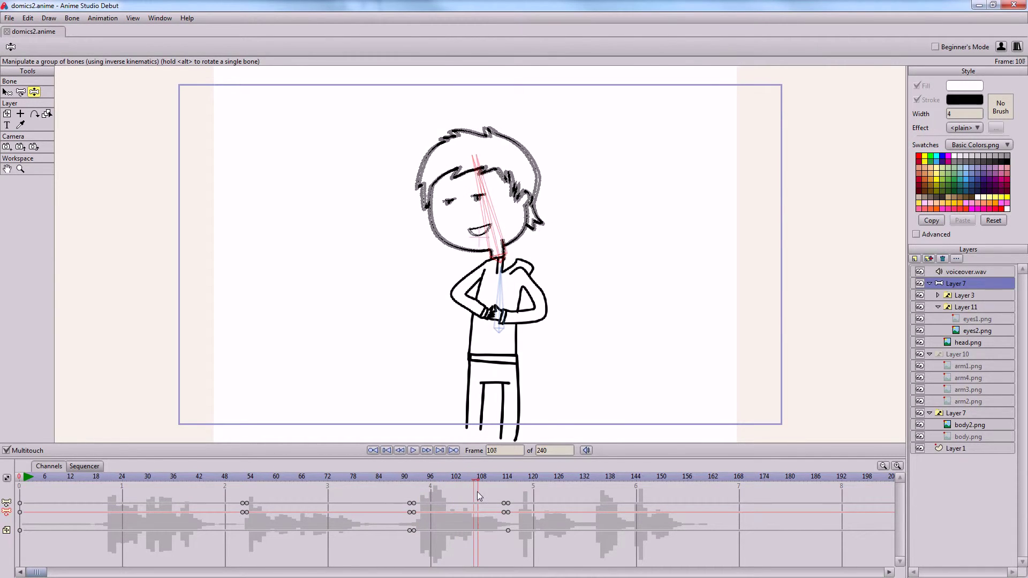
pyautogui.moveTo(415, 534); pyautogui.dragTo(420, 535)
pyautogui.moveTo(503, 522); pyautogui.dragTo(503, 522)
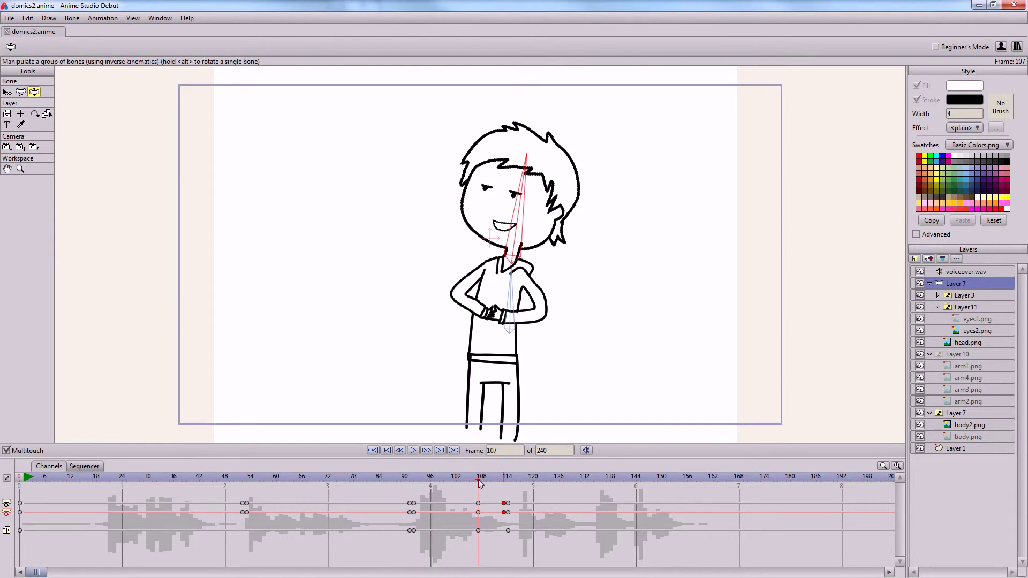
pyautogui.moveTo(480, 484); pyautogui.dragTo(488, 542)
pyautogui.press('Delete')
pyautogui.moveTo(468, 491); pyautogui.dragTo(490, 557)
pyautogui.moveTo(508, 507)
pyautogui.mouseDown()
pyautogui.moveTo(495, 486)
pyautogui.moveTo(517, 490)
pyautogui.moveTo(508, 491)
pyautogui.mouseUp()
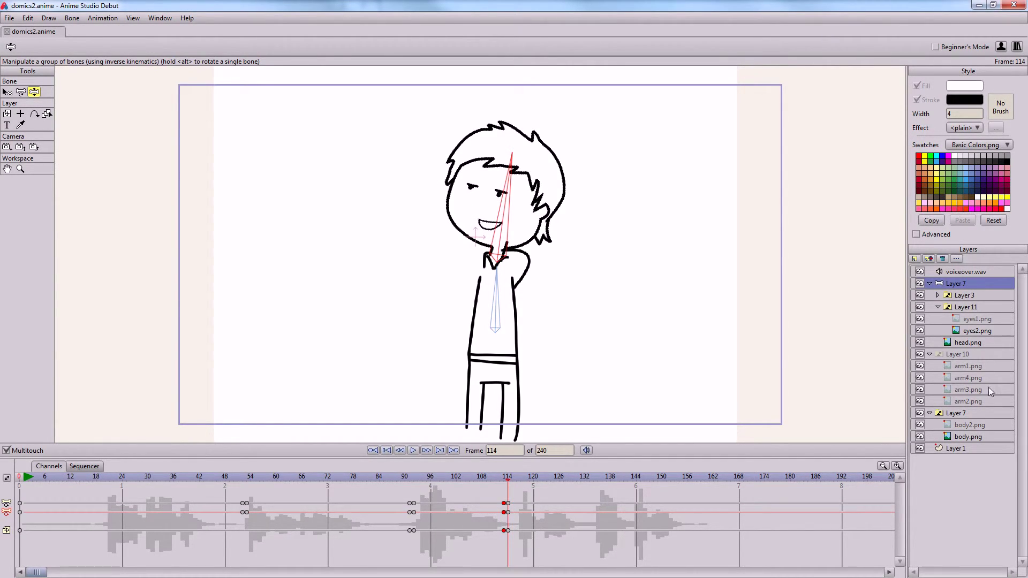
# At frame 114, make the arm switch group Layer 10 visible and switch it to arm1.png
pyautogui.click(958, 355)
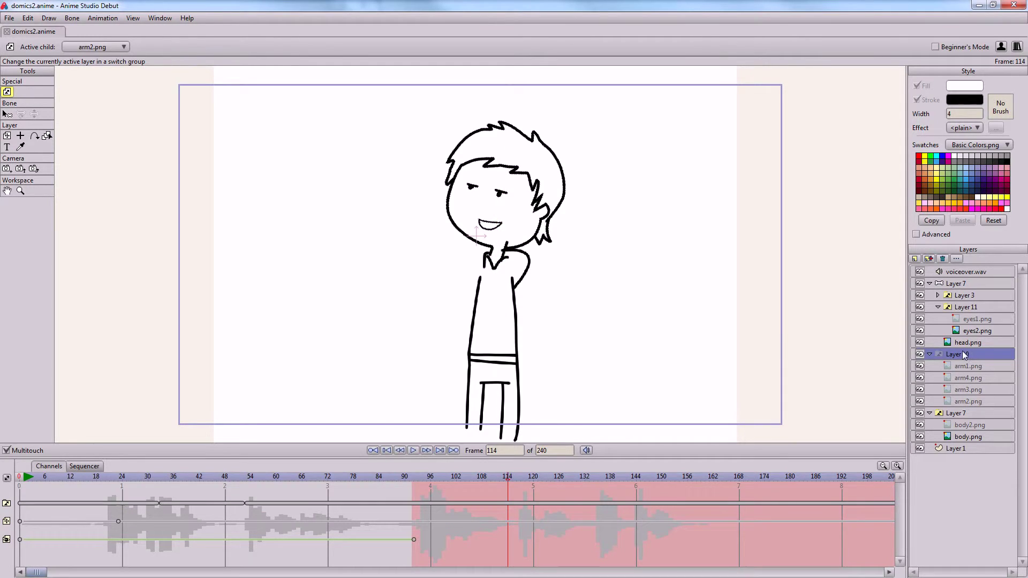
pyautogui.doubleClick(962, 353)
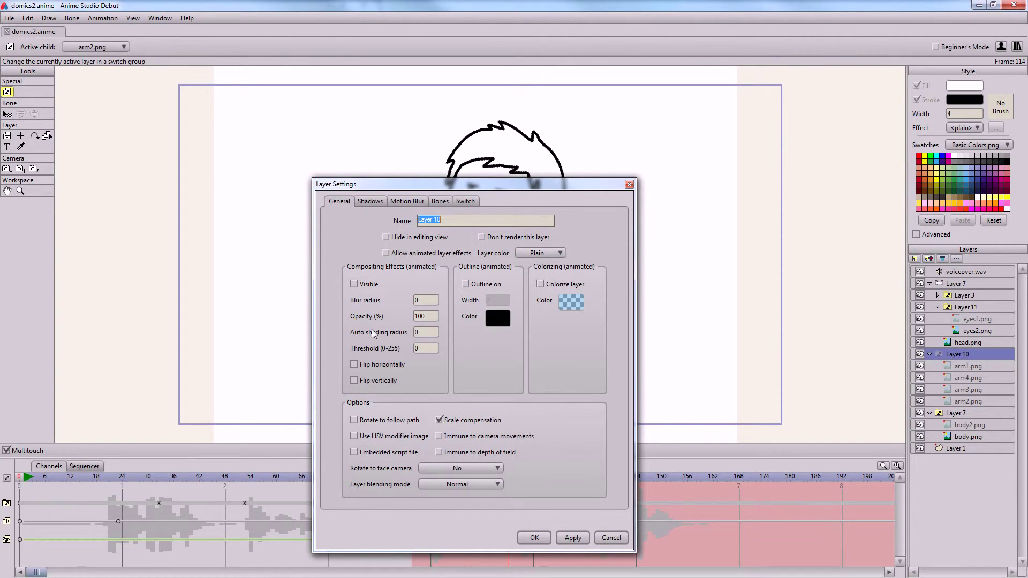
pyautogui.click(354, 283)
pyautogui.click(535, 537)
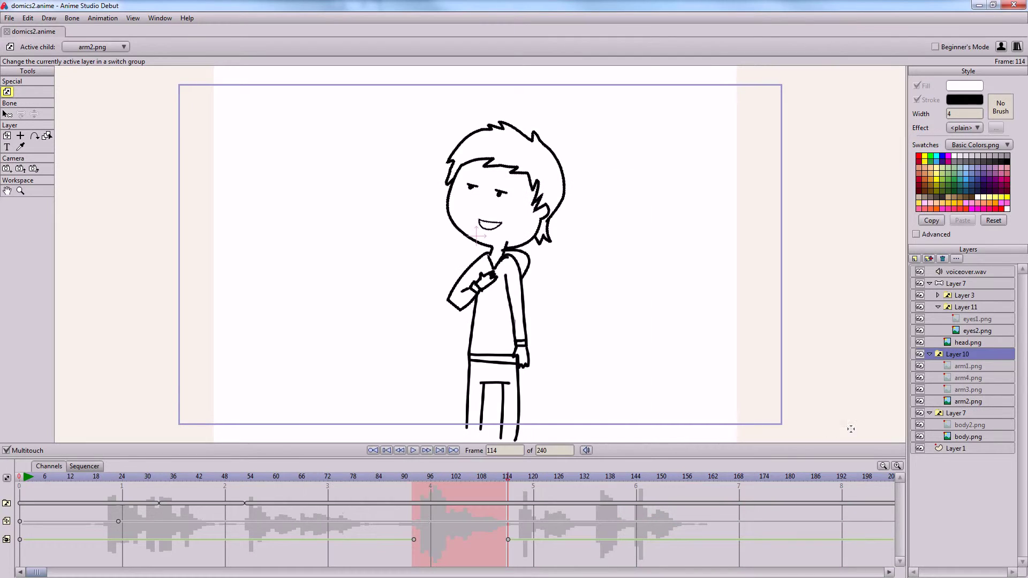
pyautogui.rightClick(951, 354)
pyautogui.click(969, 360)
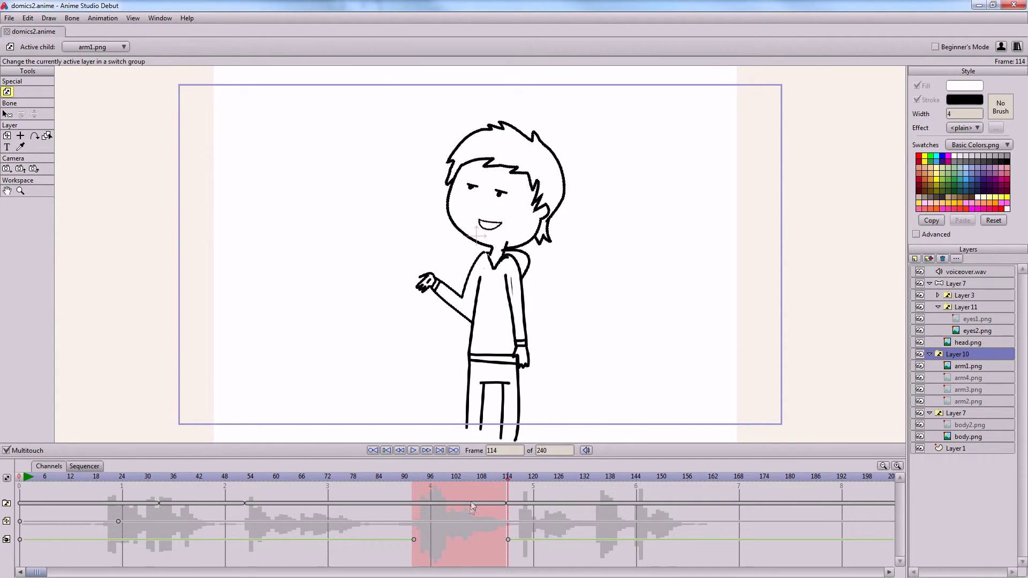
# At frame 114, rotate the head bone of the bone layer counter-clockwise until it stands nearly upright
pyautogui.click(953, 285)
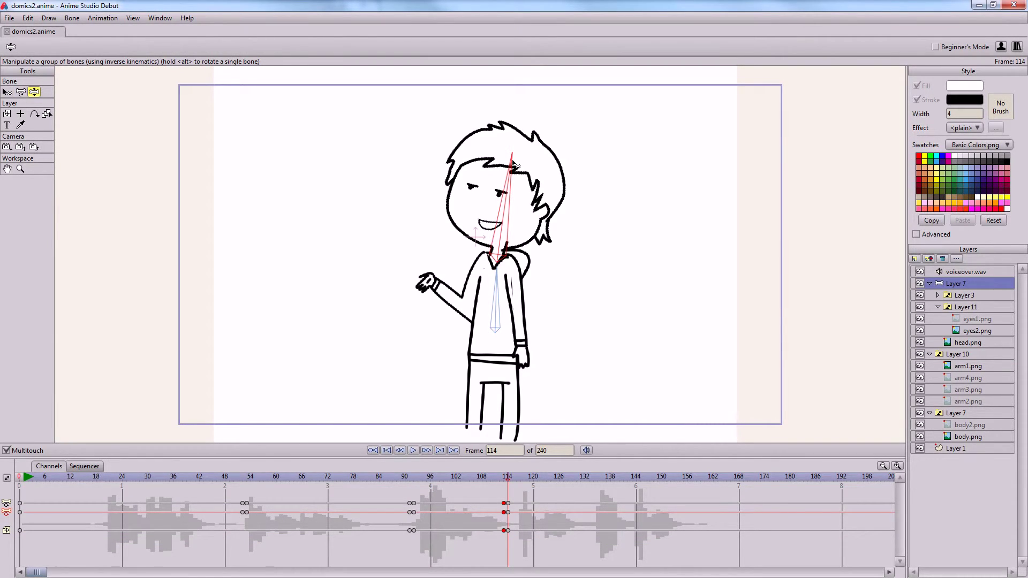
pyautogui.moveTo(513, 162); pyautogui.dragTo(498, 163)
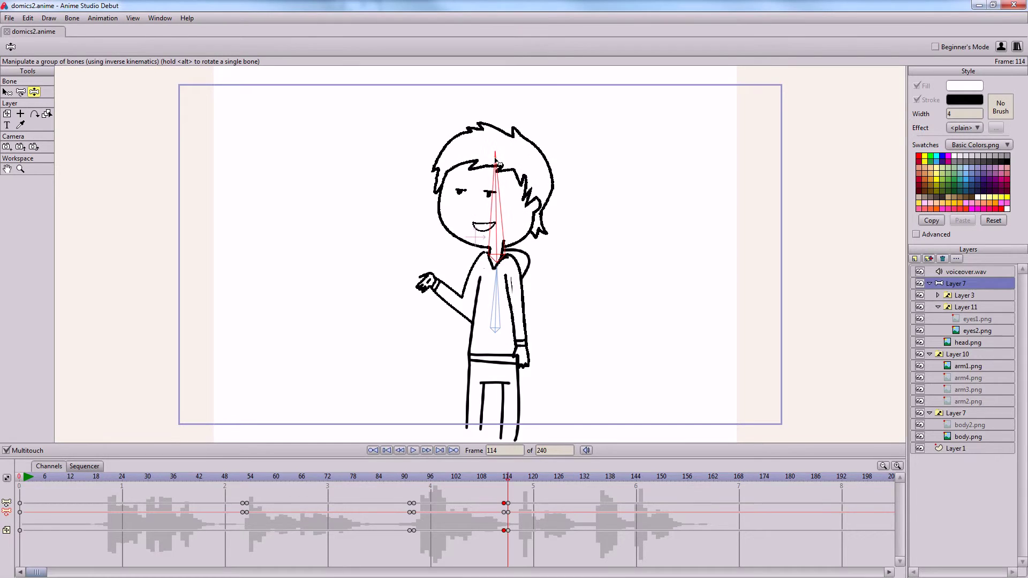
# At frame 142, switch the arm group Layer 10 to arm4.png
pyautogui.click(500, 483)
pyautogui.hotkey('ctrl', 'Right')
pyautogui.hotkey('ctrl', 'Right')
pyautogui.hotkey('ctrl', 'Right')
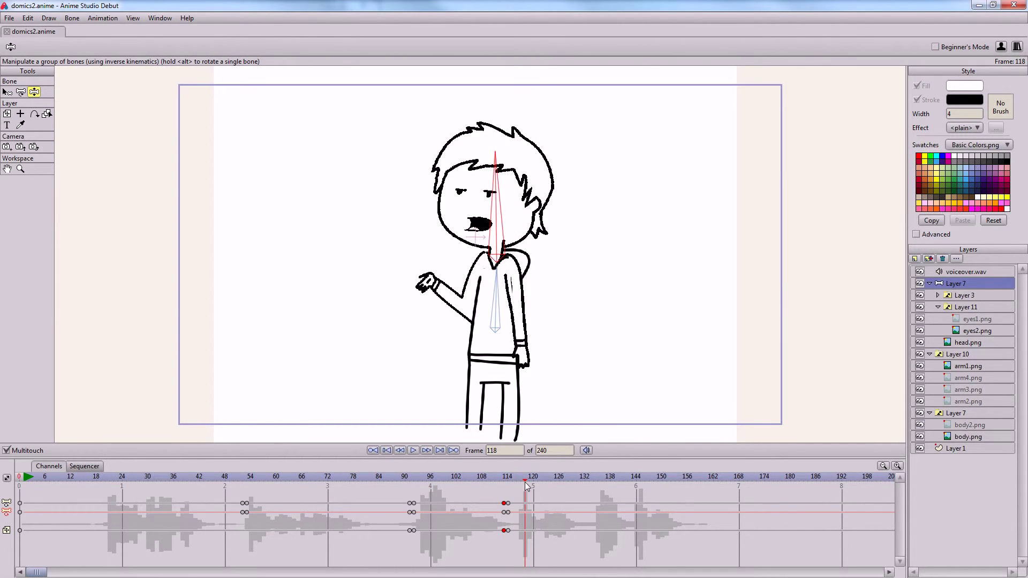
pyautogui.moveTo(531, 482); pyautogui.dragTo(627, 489)
pyautogui.click(972, 354)
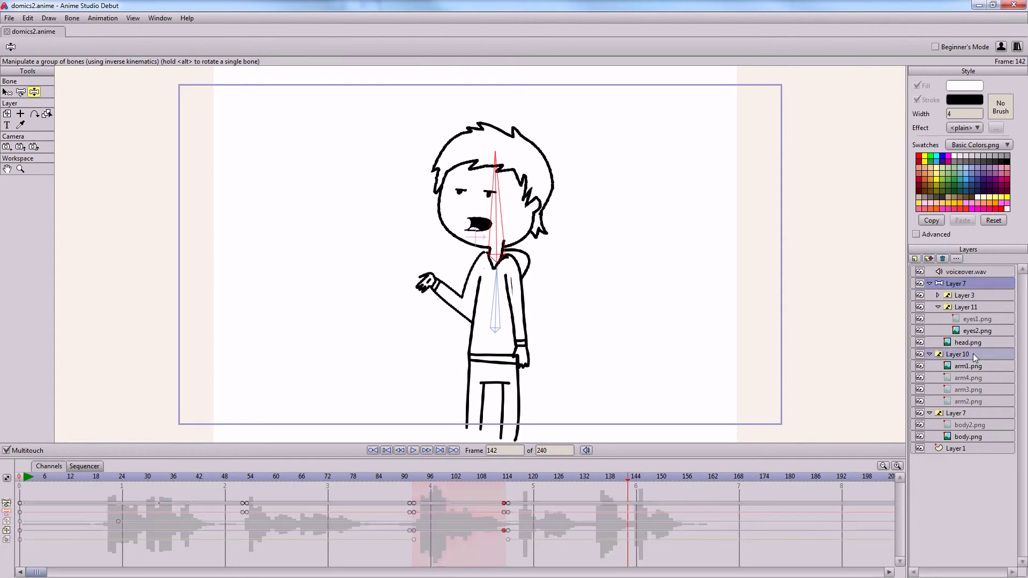
pyautogui.rightClick(972, 353)
pyautogui.click(990, 370)
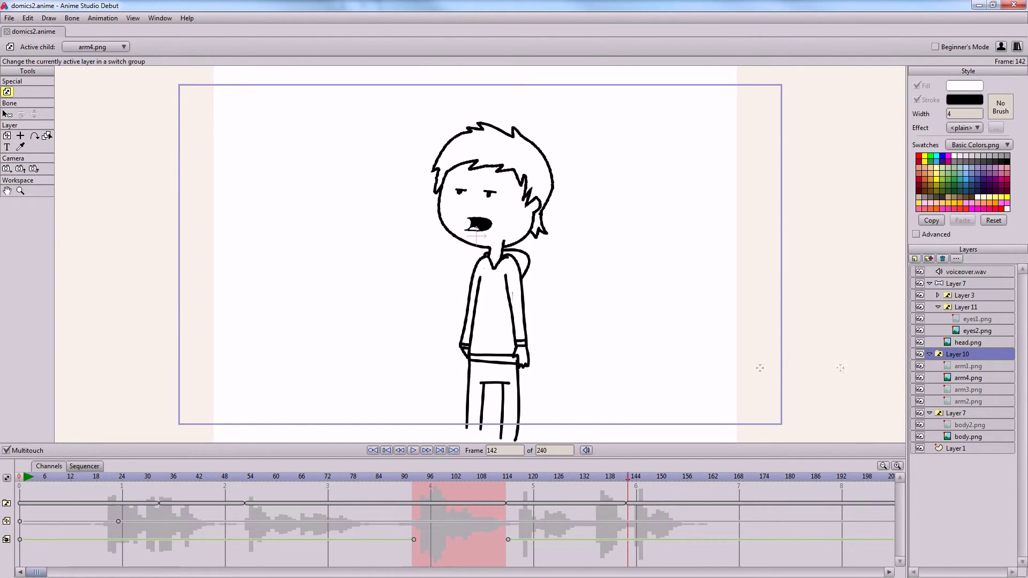
# Import eyes3.png from the test folder in the file explorer into the eye switch group Layer 11, above eyes1.png
pyautogui.click(968, 318)
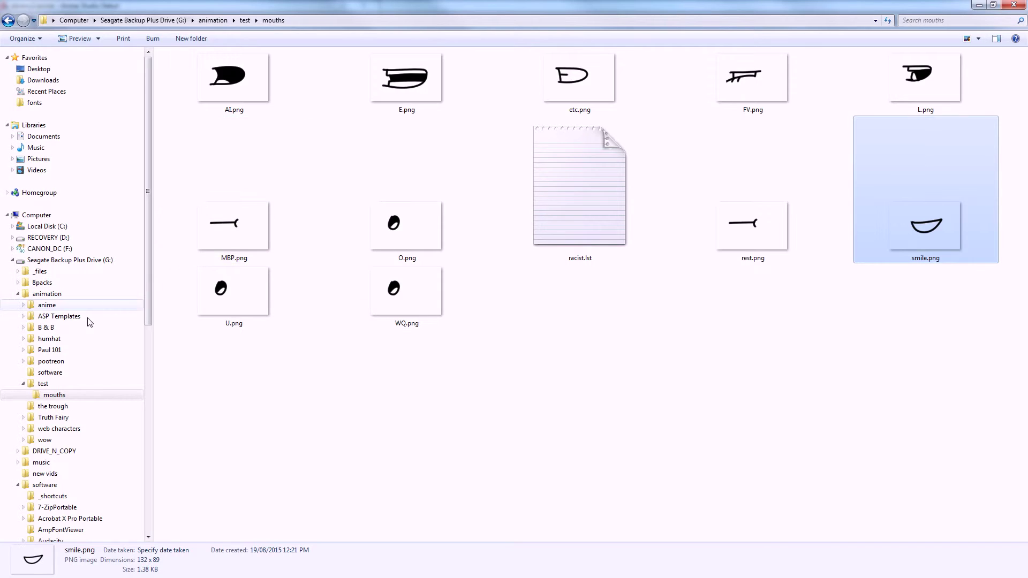
pyautogui.click(59, 384)
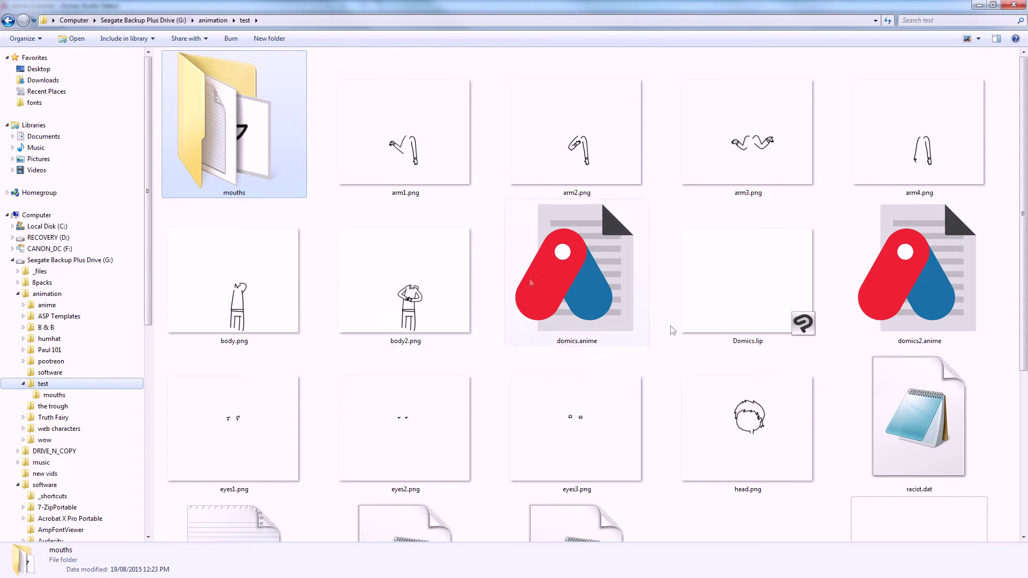
pyautogui.click(752, 378)
pyautogui.scroll(-5, 708, 414)
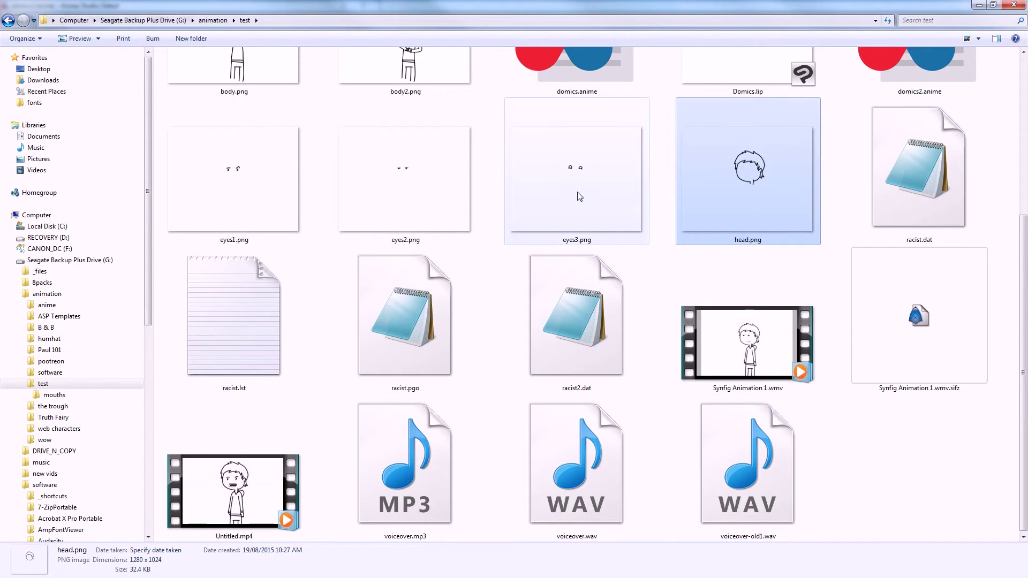
pyautogui.moveTo(576, 177); pyautogui.dragTo(703, 292)
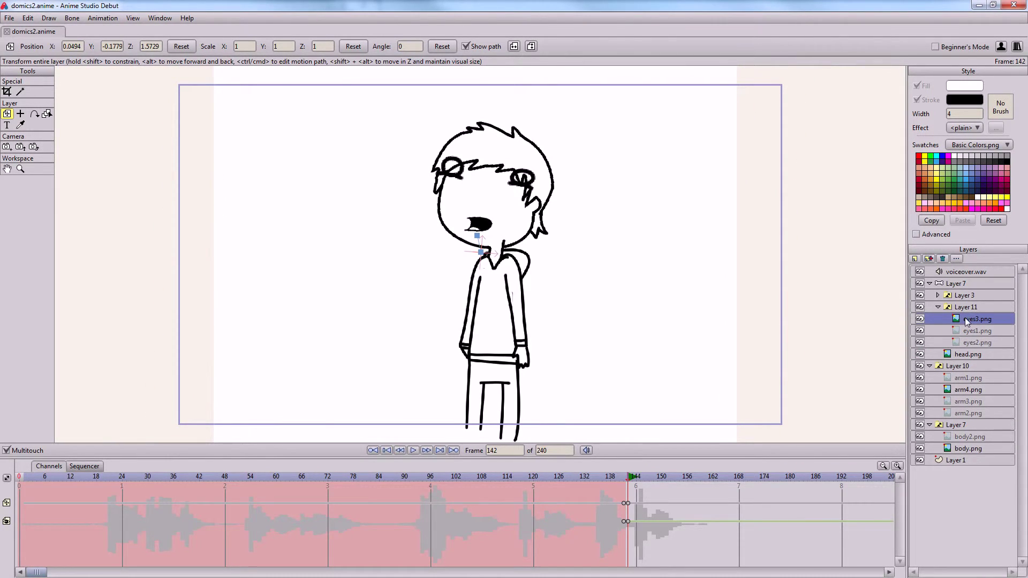
# Set the eyes3.png layer's X, Y and Z position to 0 at frame 142
pyautogui.click(149, 47)
pyautogui.press('BackSpace')
pyautogui.press('Delete')
pyautogui.press('Delete')
pyautogui.press('Delete')
pyautogui.press('Delete')
pyautogui.press('Delete')
pyautogui.write('0')
pyautogui.press('Return')
pyautogui.hotkey('shift', 'Tab')
pyautogui.write('0')
pyautogui.press('Return')
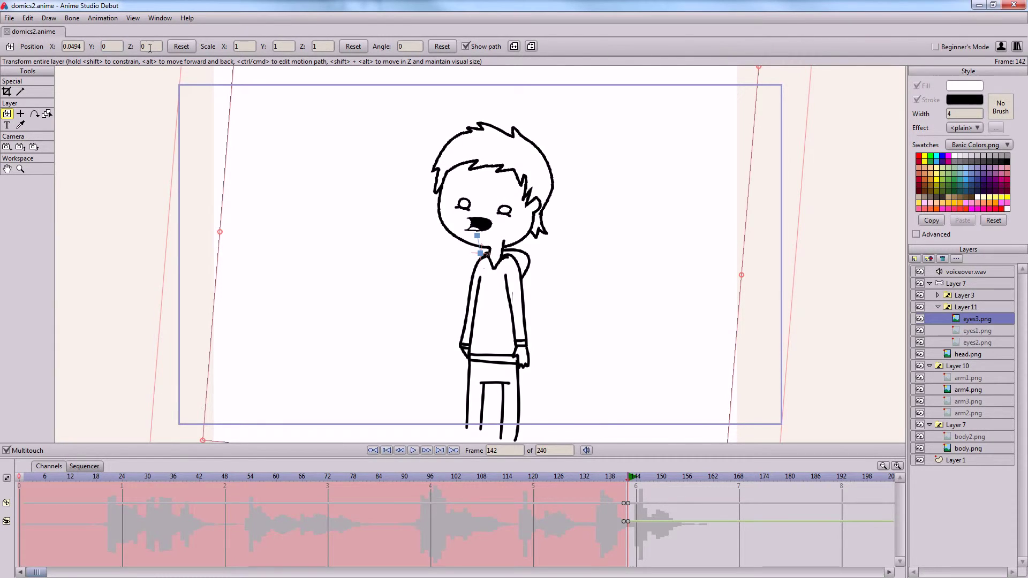
pyautogui.hotkey('shift', 'Tab')
pyautogui.write('0')
pyautogui.press('Return')
pyautogui.press('Tab')
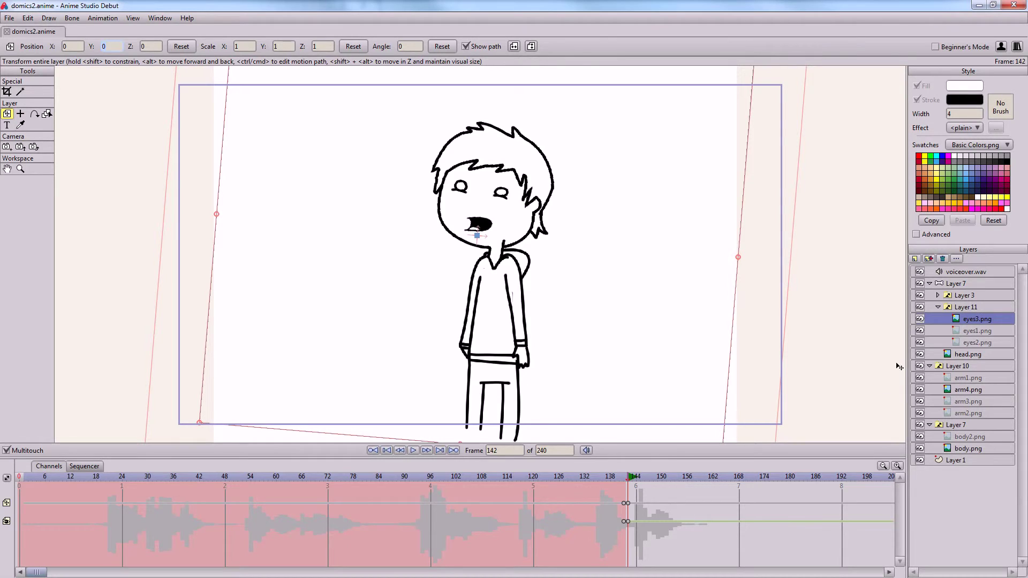
# Try to switch the eye group Layer 11 to eyes3.png at frame 94
pyautogui.click(958, 308)
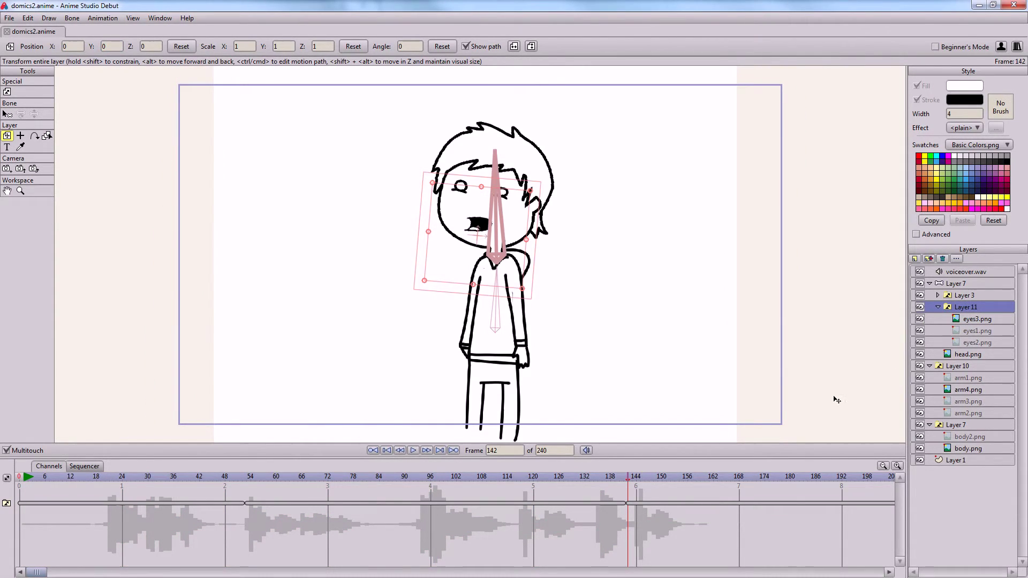
pyautogui.moveTo(627, 480); pyautogui.dragTo(424, 493)
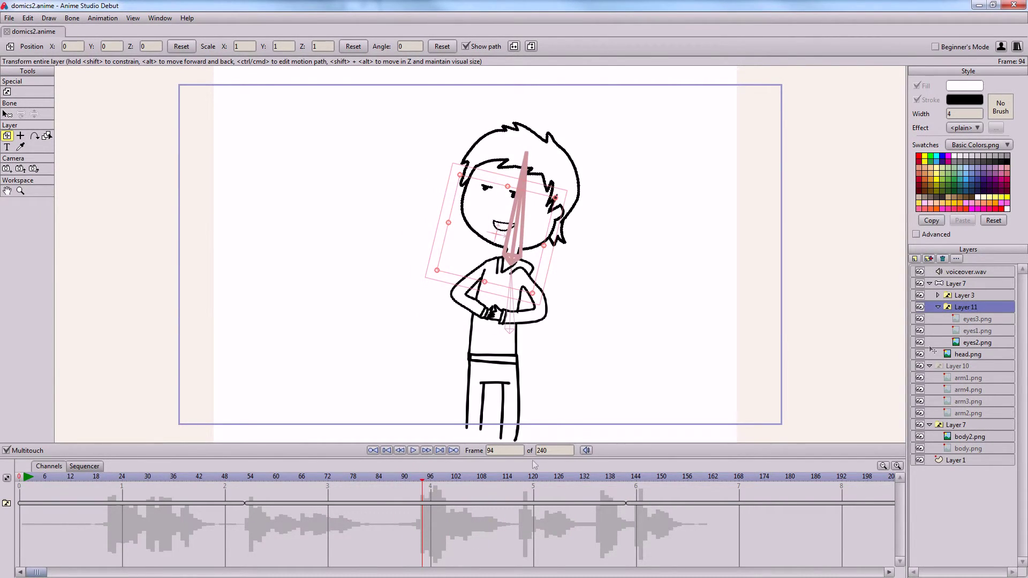
pyautogui.rightClick(974, 310)
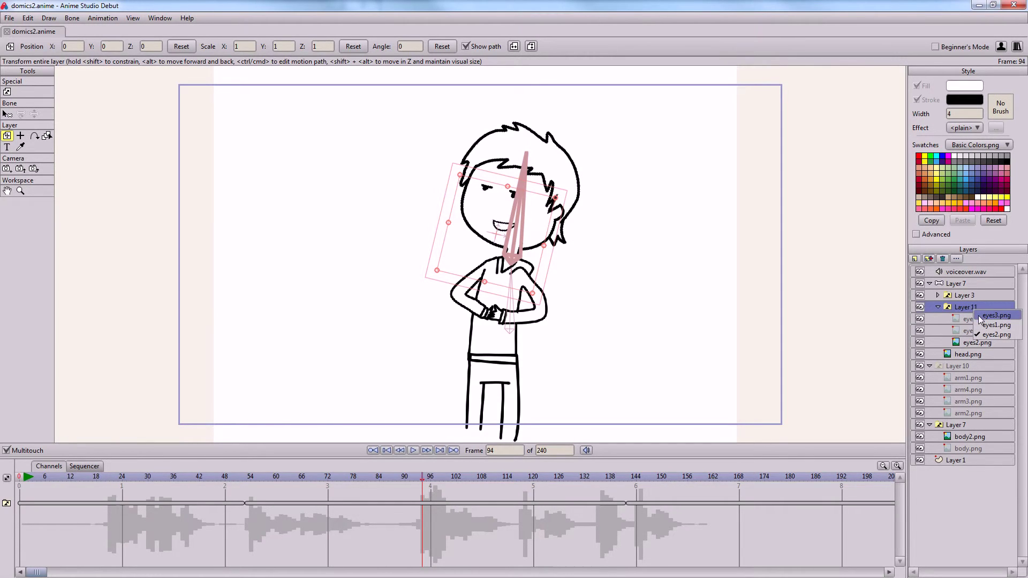
pyautogui.press('Return')
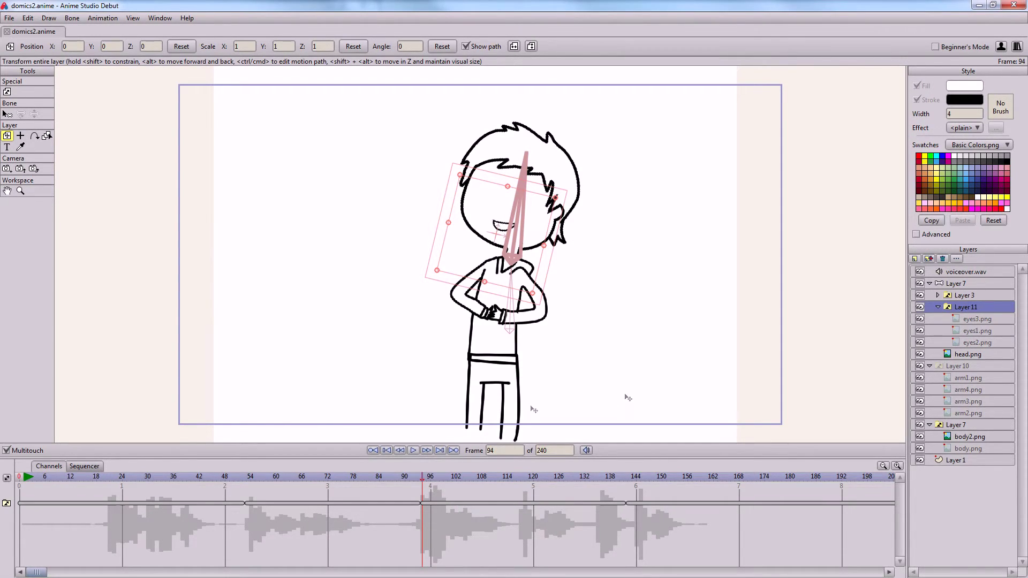
pyautogui.rightClick(958, 310)
pyautogui.click(963, 316)
# Examine the eye group Layer 11 and its eyes3.png layer around frames 144 and 111
pyautogui.moveTo(422, 483); pyautogui.dragTo(632, 490)
pyautogui.hotkey('ctrl', 'Right')
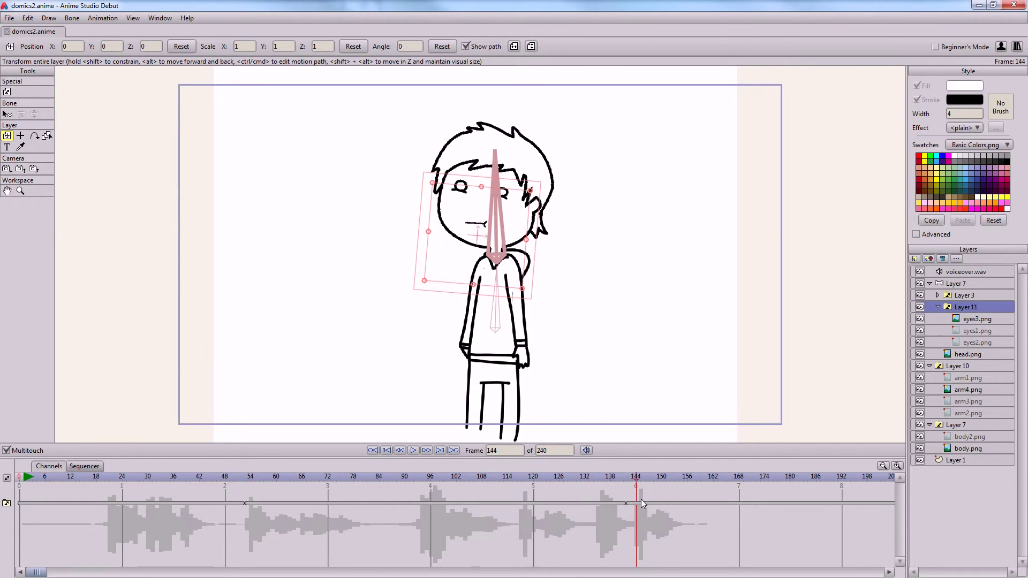
pyautogui.click(641, 499)
pyautogui.click(976, 319)
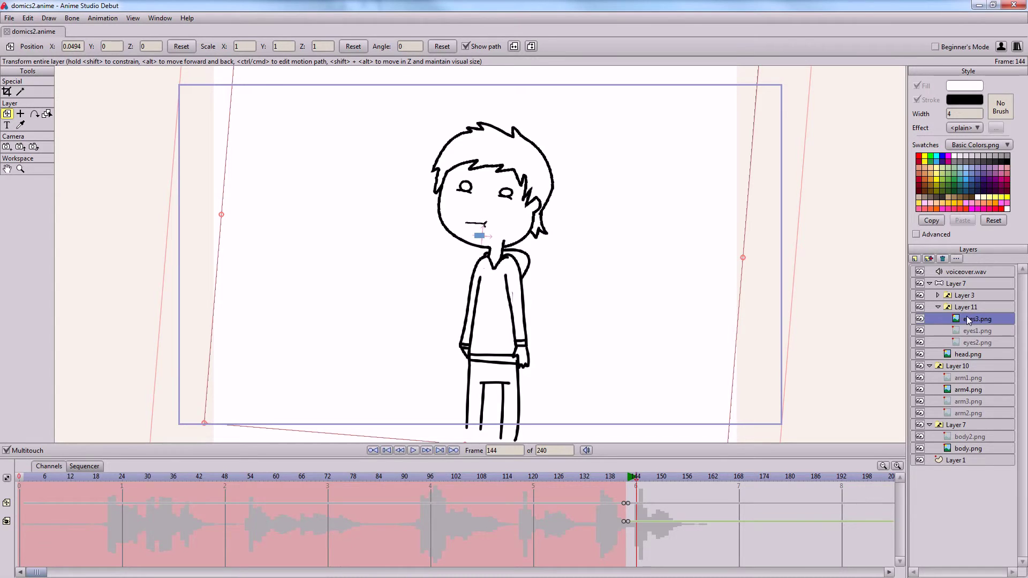
pyautogui.click(632, 478)
pyautogui.moveTo(608, 482); pyautogui.dragTo(494, 483)
pyautogui.click(970, 309)
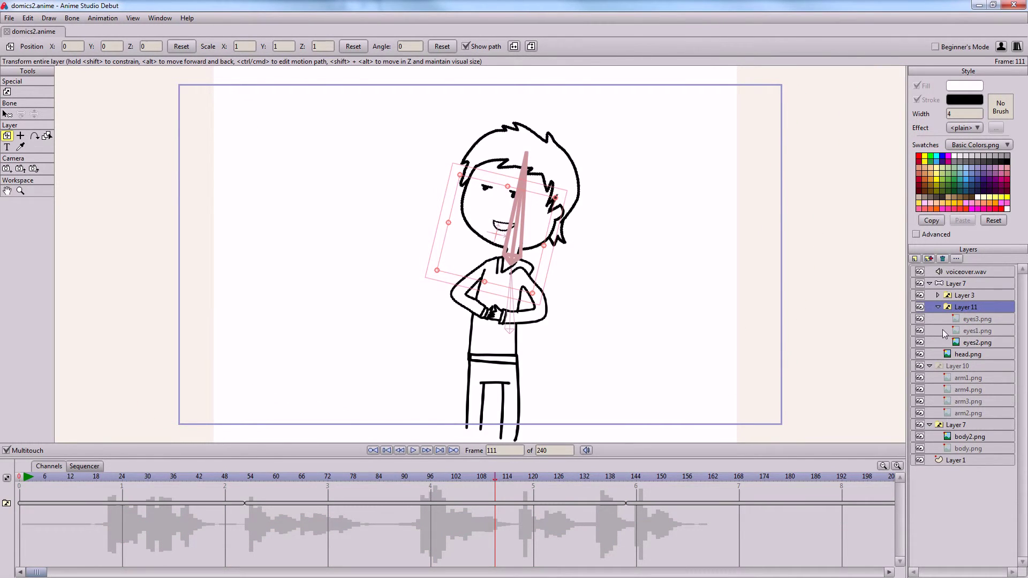
# Delete the position and visibility keyframes of the eyes3.png layer around frame 142
pyautogui.click(966, 321)
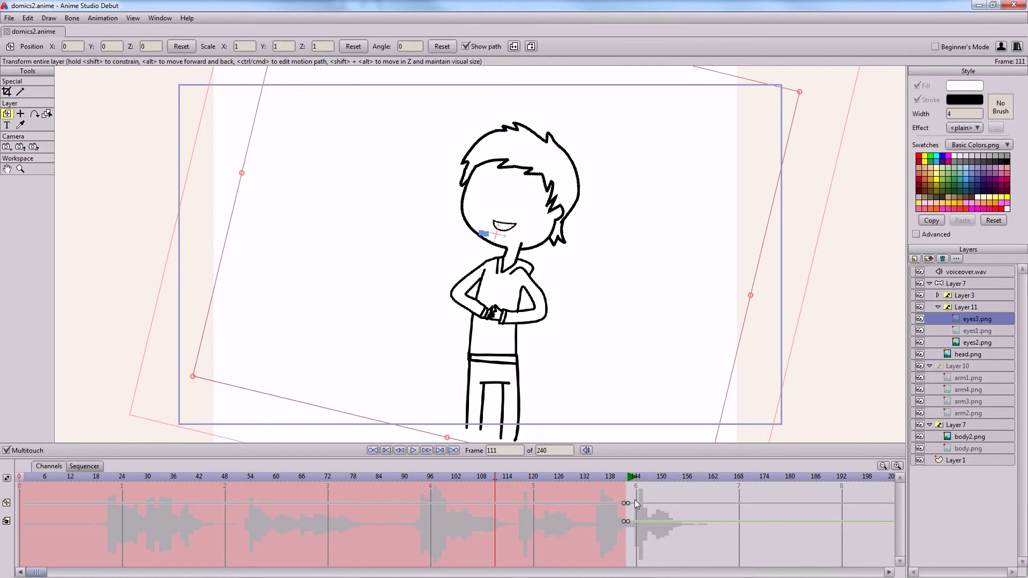
pyautogui.click(961, 333)
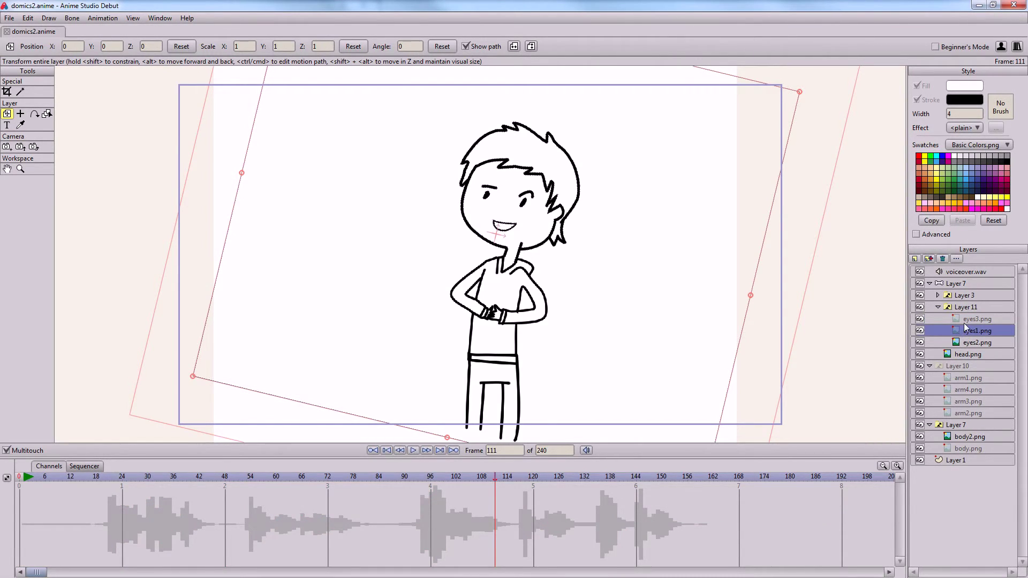
pyautogui.click(966, 320)
pyautogui.moveTo(606, 494); pyautogui.dragTo(625, 526)
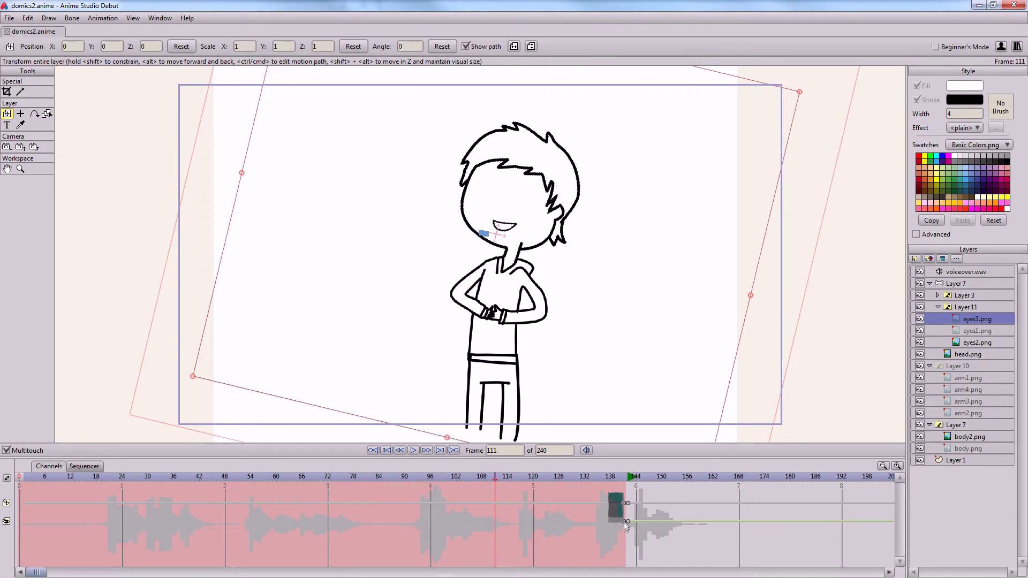
pyautogui.press('Delete')
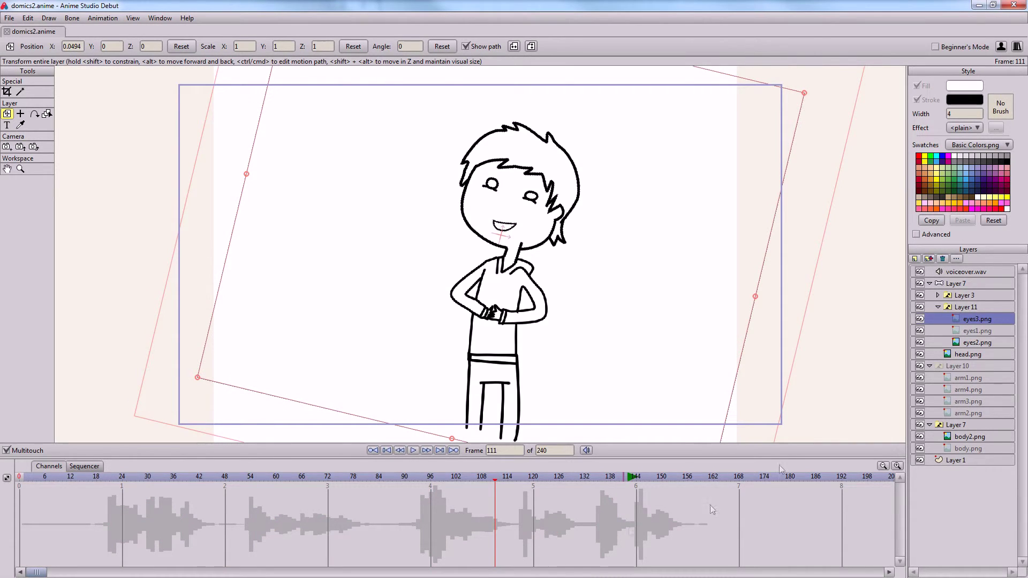
# At frame 92, switch the eye group Layer 11 to eyes3.png and rotate the group slightly, to about 0.52
pyautogui.click(960, 307)
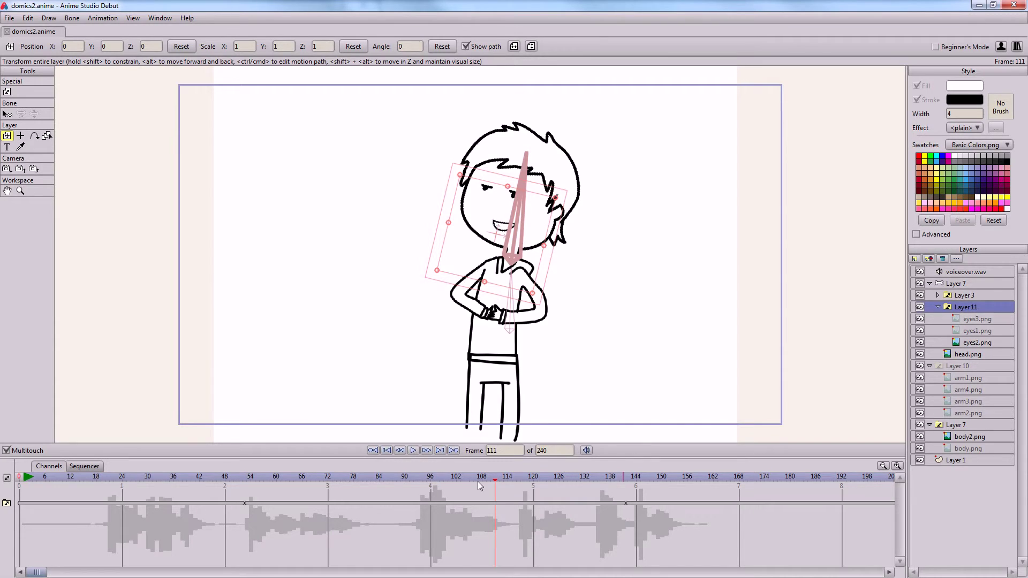
pyautogui.moveTo(421, 489); pyautogui.dragTo(413, 488)
pyautogui.rightClick(976, 311)
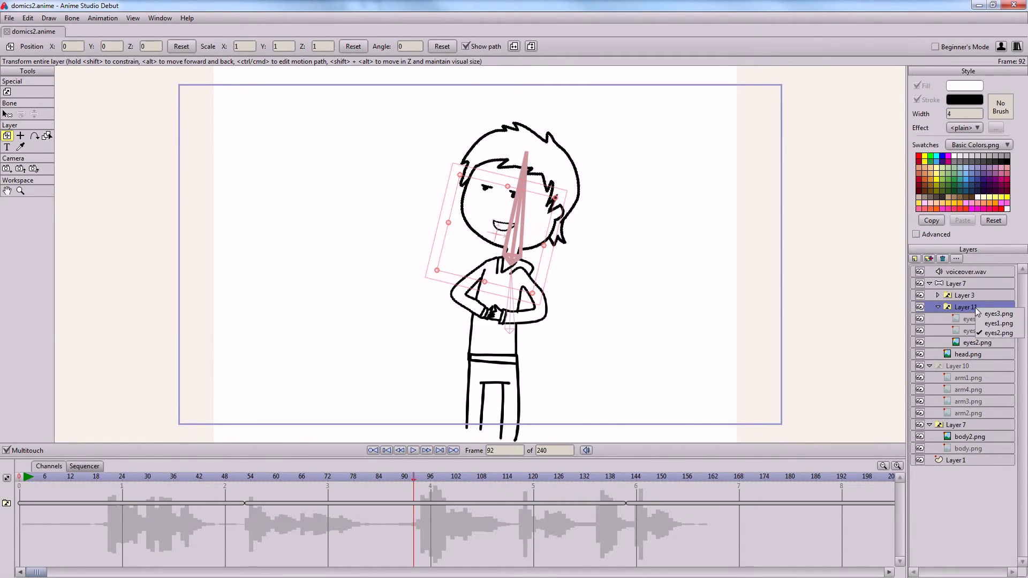
pyautogui.click(982, 312)
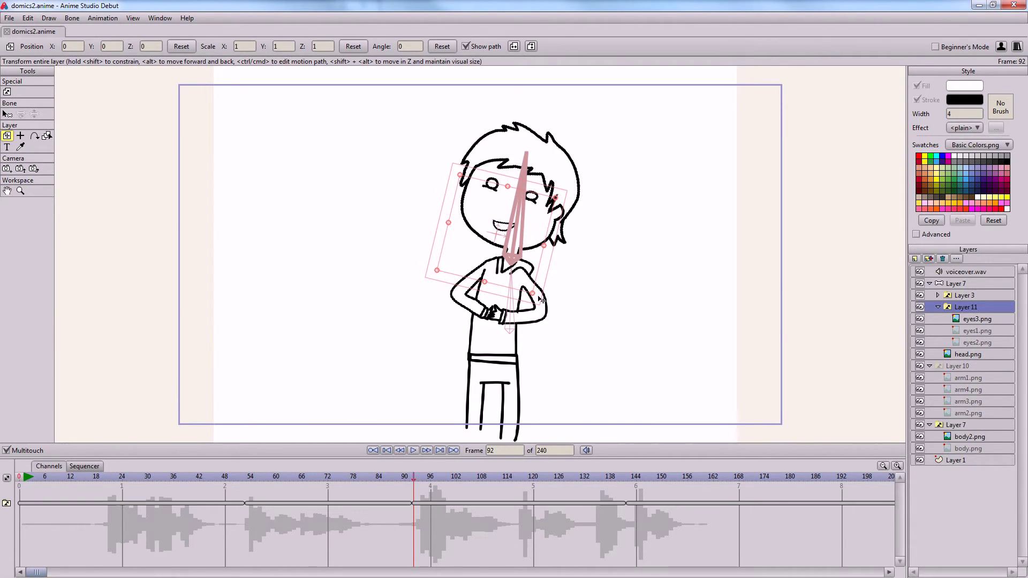
pyautogui.moveTo(535, 299); pyautogui.dragTo(536, 301)
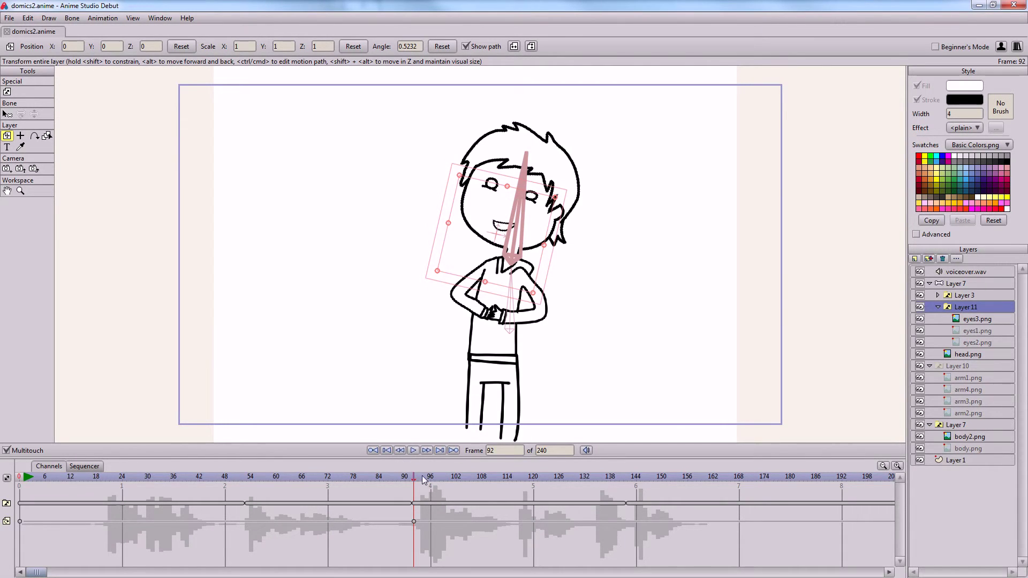
# At frame 0, compare eyes3.png with eyes1.png and reset the eyes3.png layer's position to 0 on all axes
pyautogui.hotkey('shift', 'ctrl', 'Left')
pyautogui.press('space')
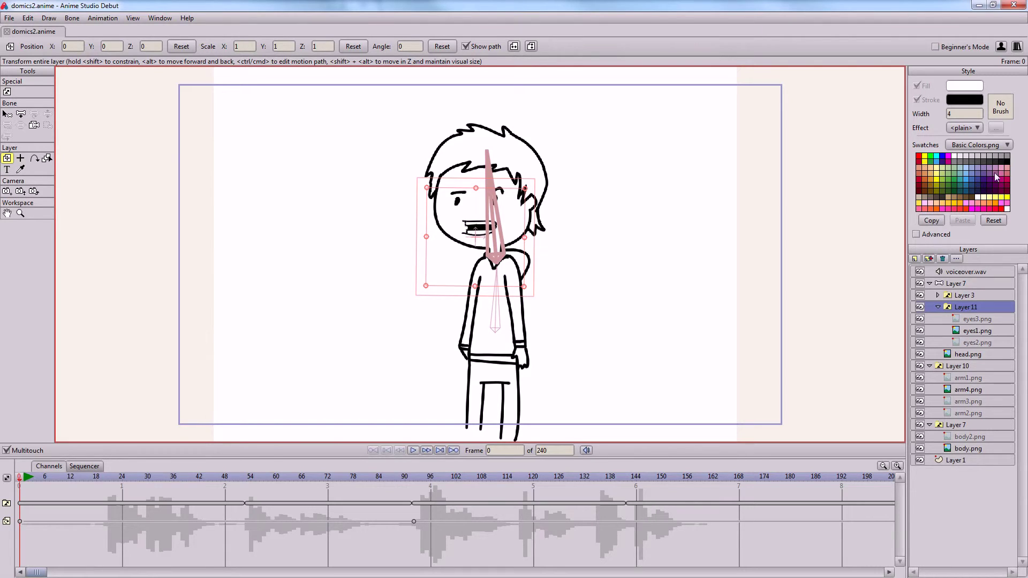
pyautogui.click(975, 320)
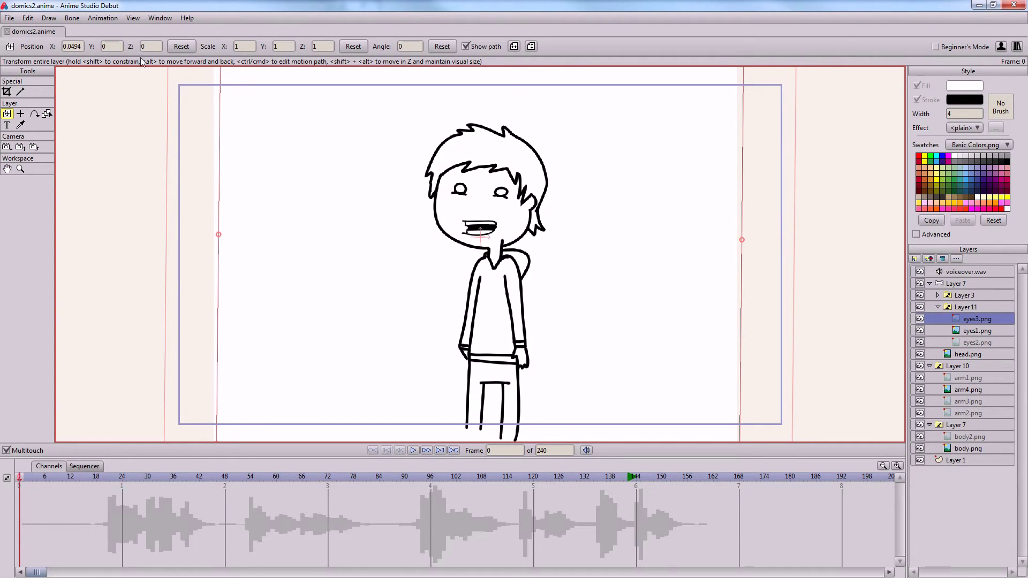
pyautogui.click(977, 330)
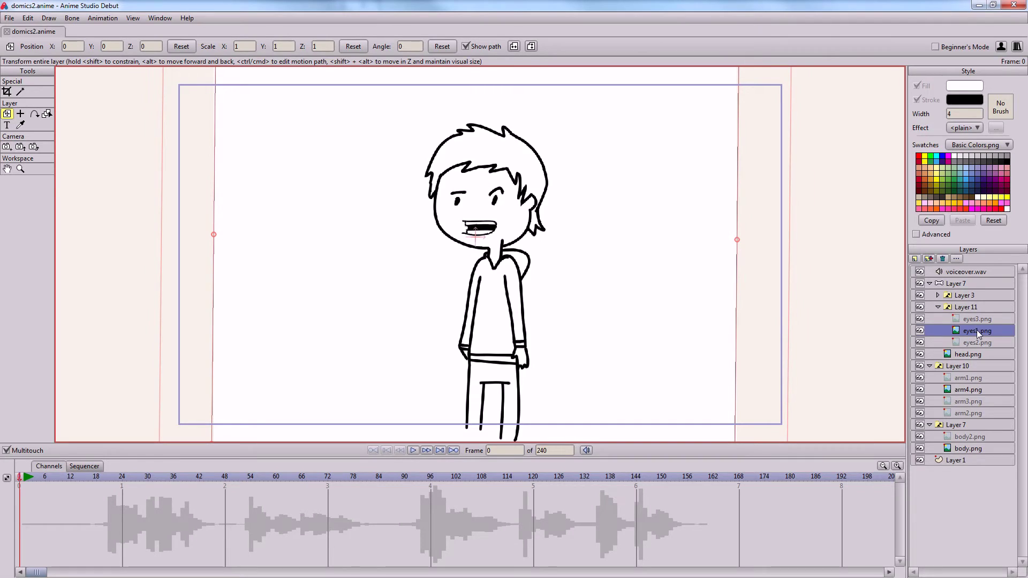
pyautogui.click(980, 318)
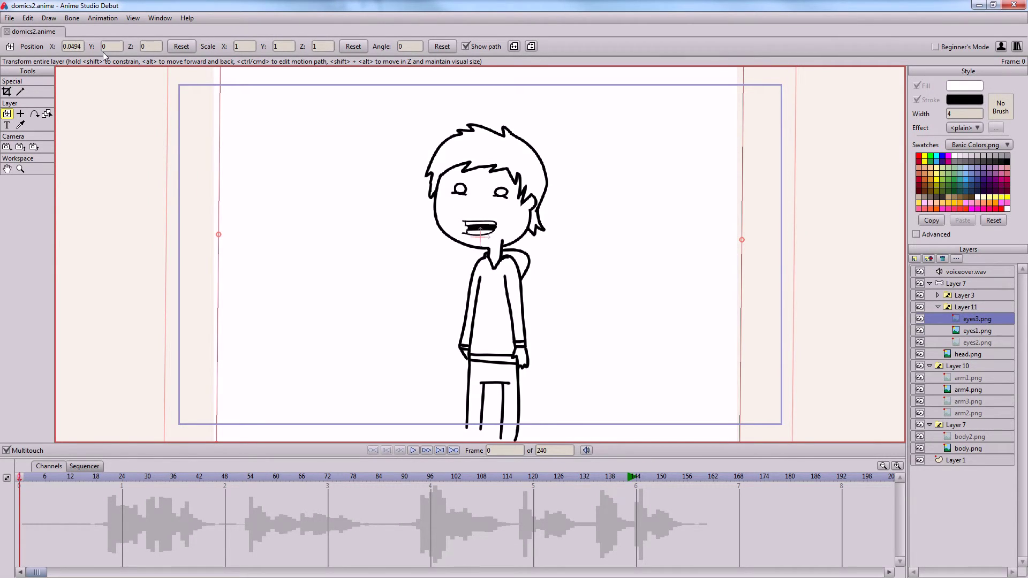
pyautogui.press('BackSpace')
pyautogui.press('BackSpace')
pyautogui.press('BackSpace')
pyautogui.press('BackSpace')
pyautogui.press('BackSpace')
pyautogui.press('Tab')
pyautogui.press('Return')
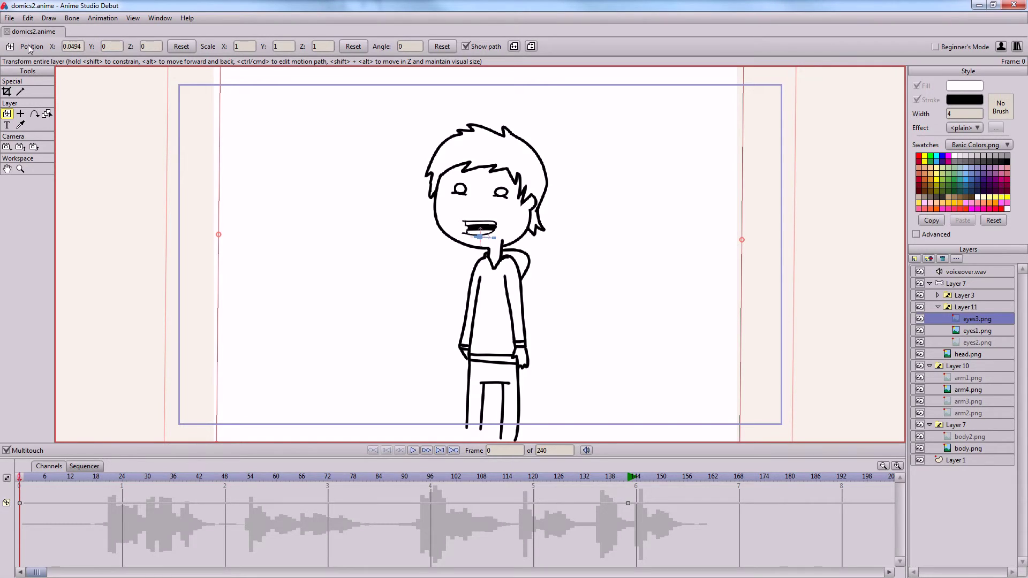
pyautogui.click(175, 48)
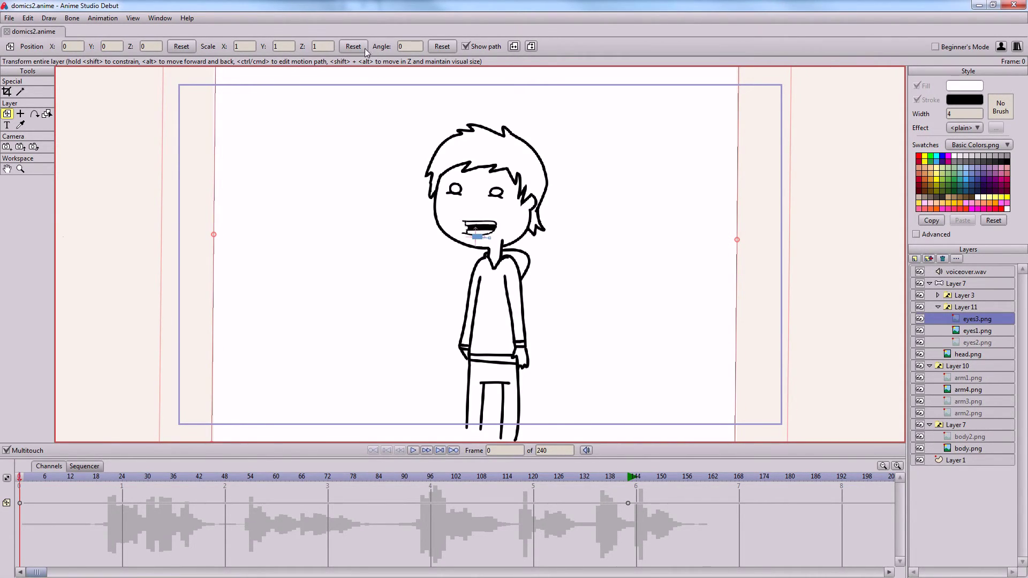
# Check the position values of eyes1.png, eyes2.png and eyes3.png at frame 0 and reselect the eye group Layer 11
pyautogui.click(976, 332)
pyautogui.click(973, 342)
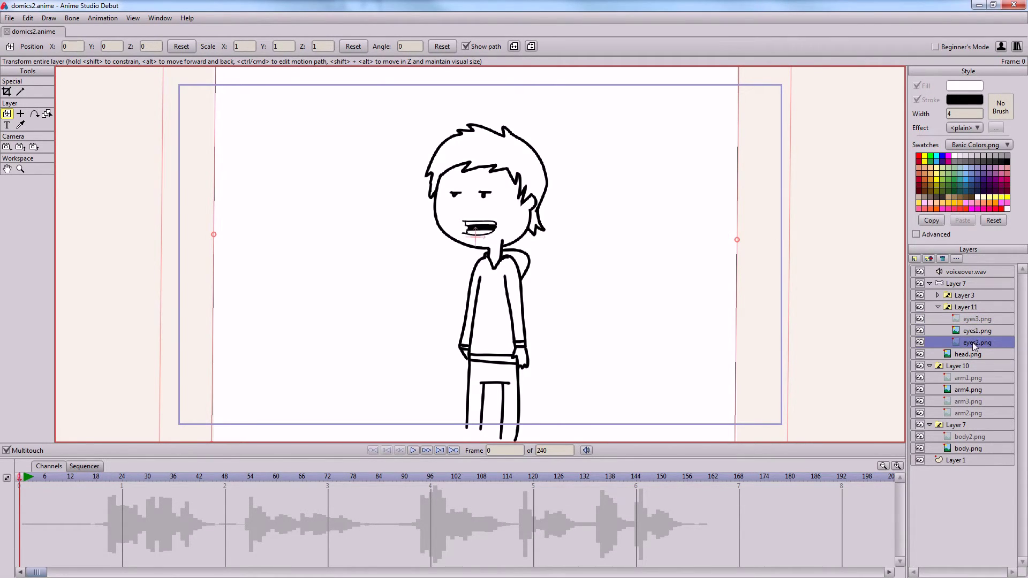
pyautogui.click(972, 319)
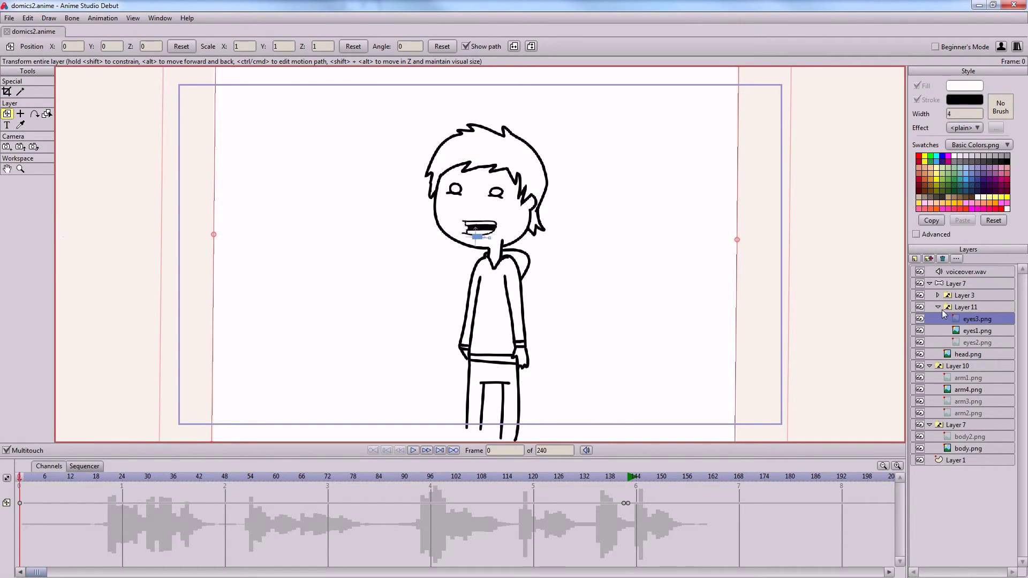
pyautogui.click(950, 308)
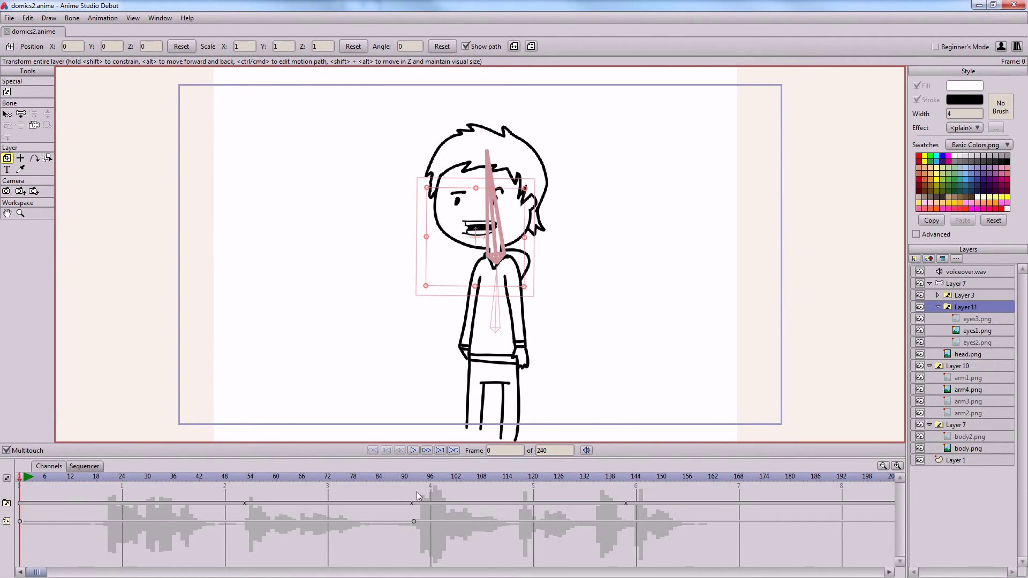
# At frame 114, switch the eye group Layer 11 to eyes2.png after trying eyes1.png
pyautogui.moveTo(413, 481); pyautogui.dragTo(512, 483)
pyautogui.rightClick(981, 307)
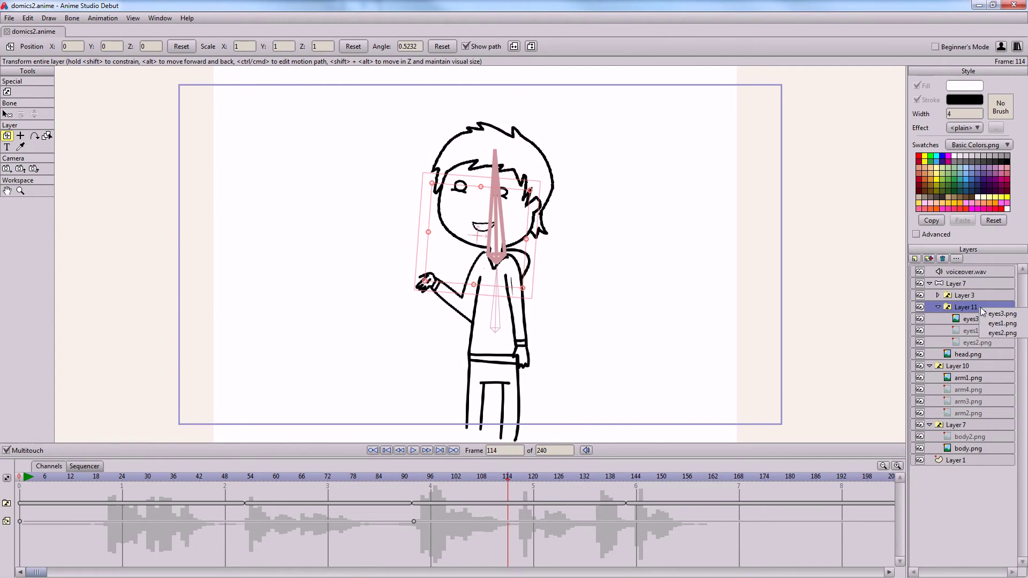
pyautogui.click(986, 322)
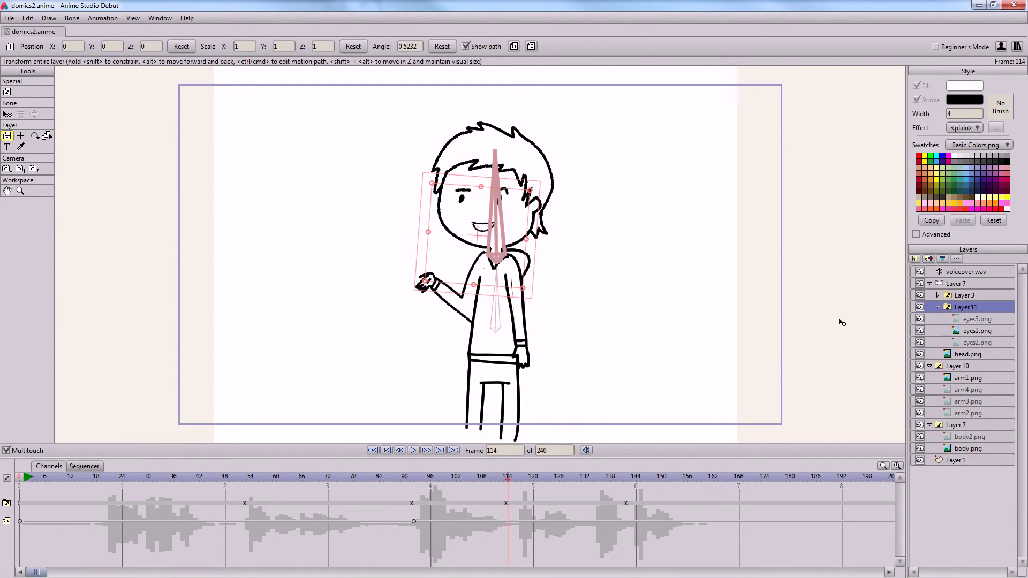
pyautogui.rightClick(962, 309)
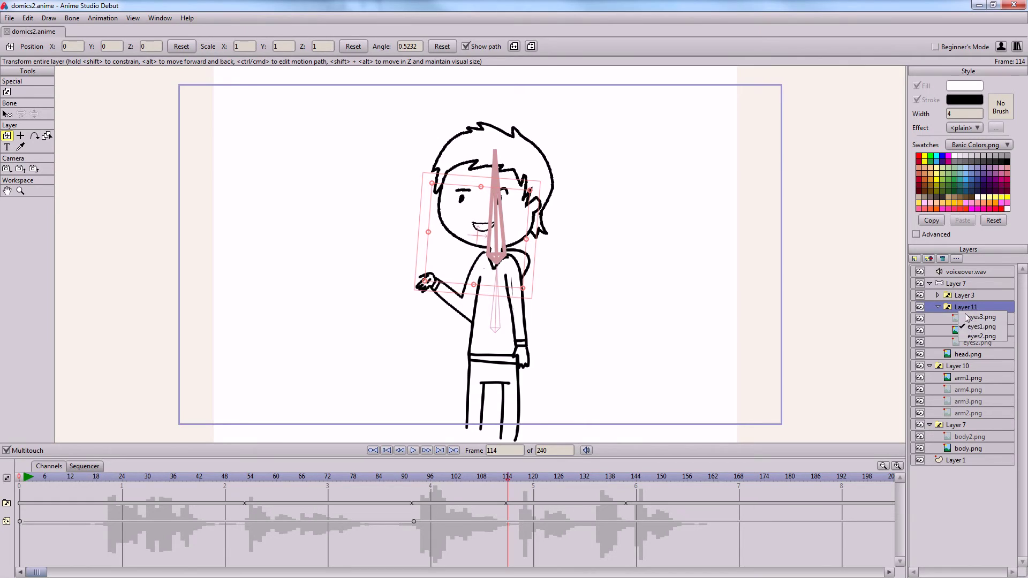
pyautogui.click(971, 338)
# Delete the eye group Layer 11's switch keyframe near frame 142 and check the eyes up to frame 159
pyautogui.moveTo(515, 481); pyautogui.dragTo(632, 483)
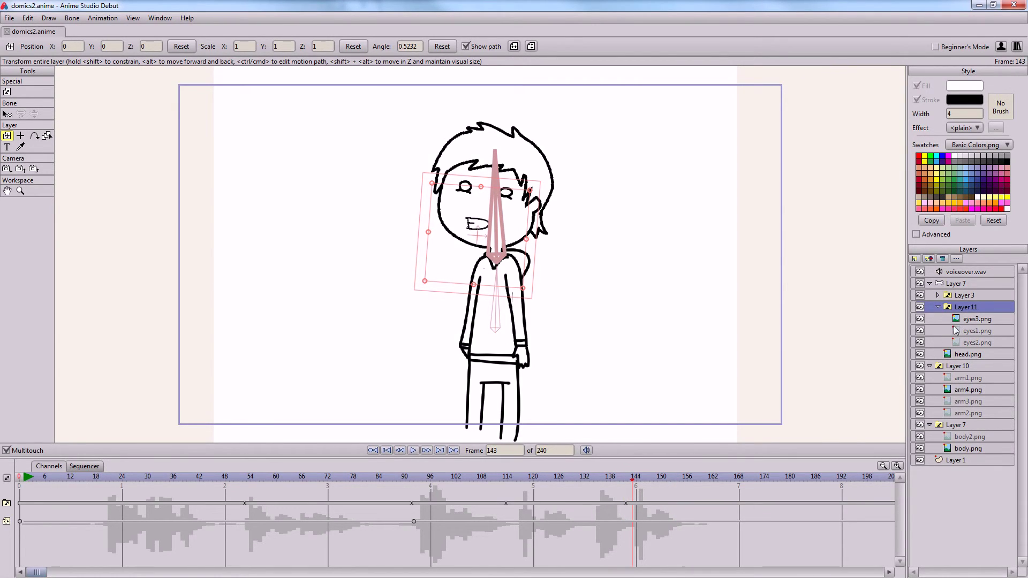
pyautogui.click(642, 502)
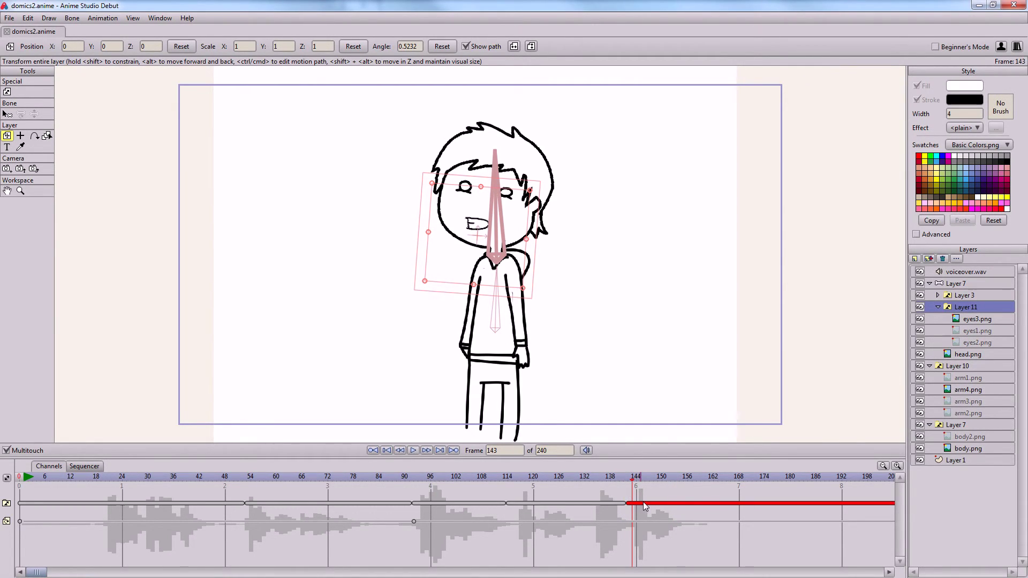
pyautogui.press('Delete')
pyautogui.moveTo(633, 483); pyautogui.dragTo(700, 486)
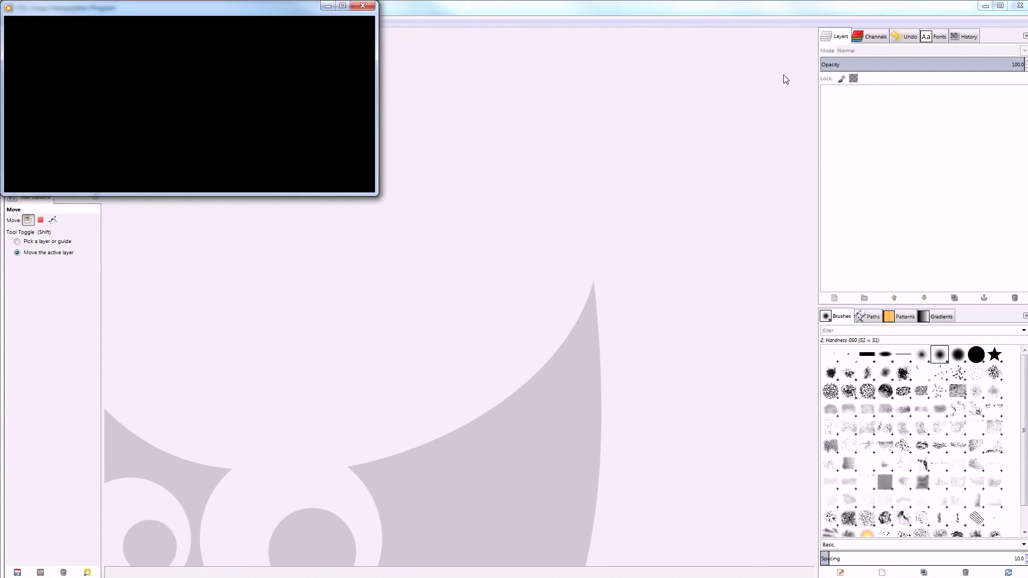
# Minimize GIMP, play the video in the media player, and close the player to return to the animation
pyautogui.click(996, 6)
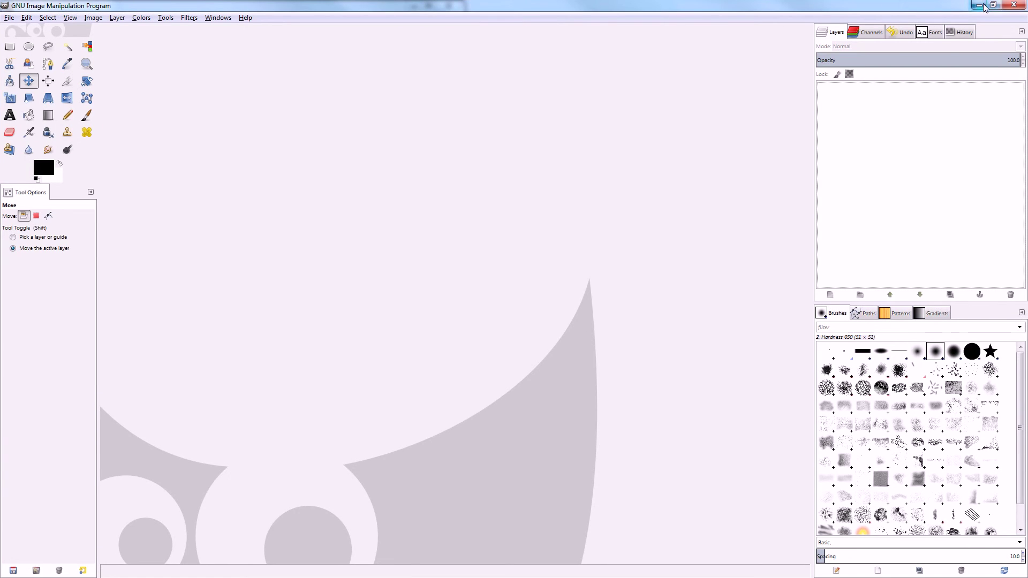
pyautogui.click(978, 4)
pyautogui.click(232, 259)
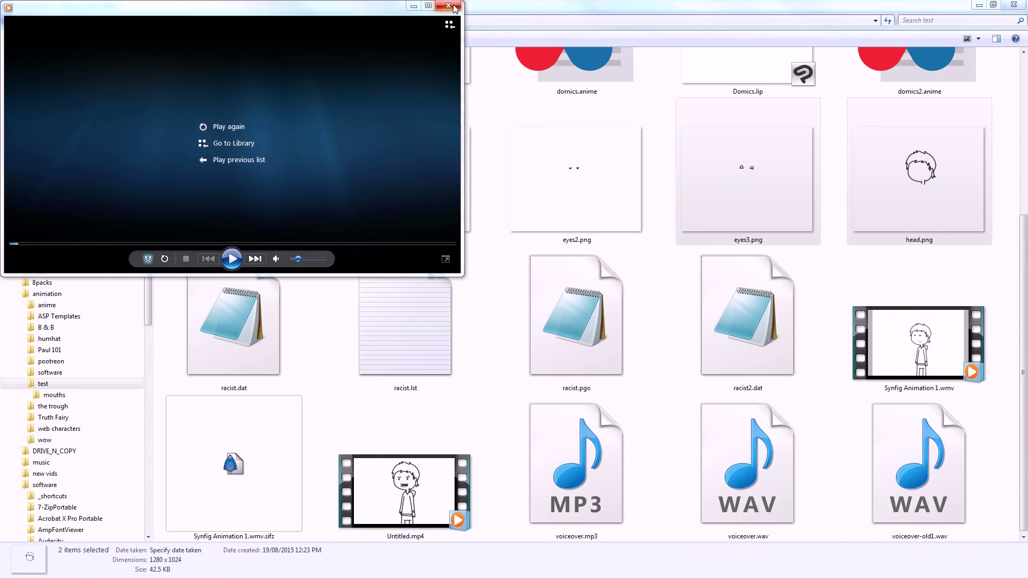
pyautogui.click(452, 10)
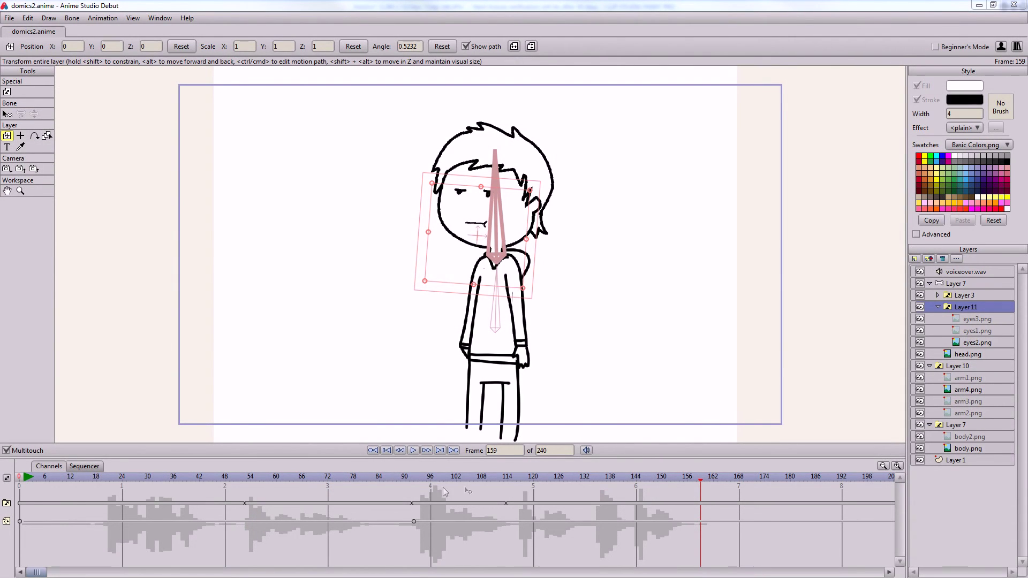
# Scrub the animation from about frame 92 to 151 to review the eye switches, and return to frame 13
pyautogui.click(410, 483)
pyautogui.moveTo(411, 483); pyautogui.dragTo(508, 482)
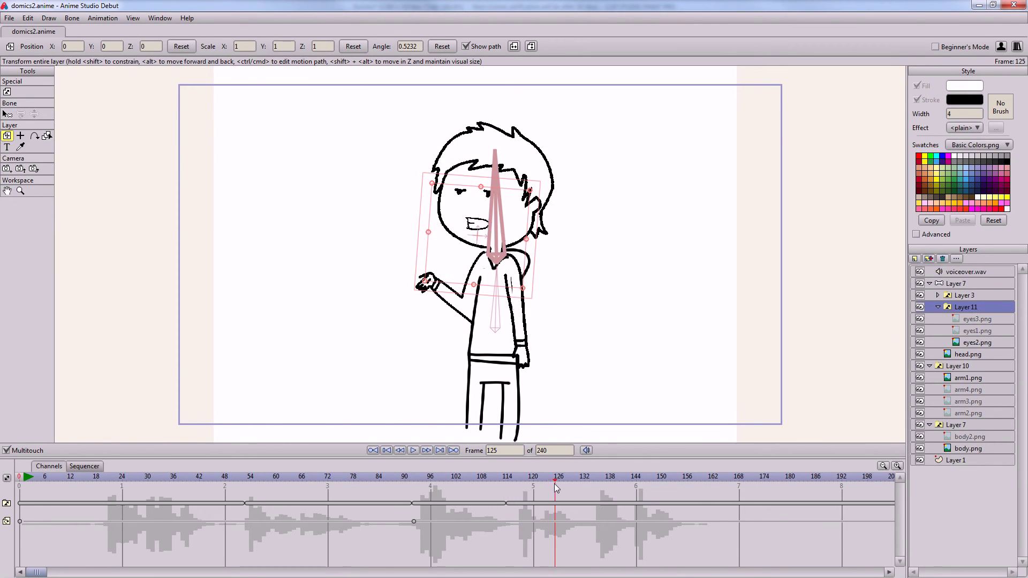
pyautogui.click(485, 482)
pyautogui.moveTo(476, 486); pyautogui.dragTo(666, 488)
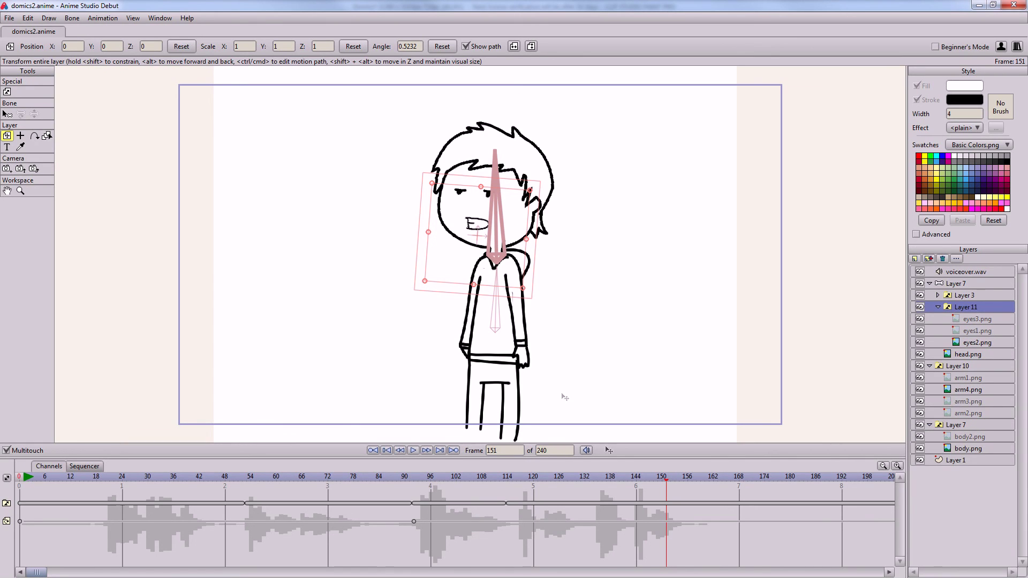
pyautogui.moveTo(668, 485); pyautogui.dragTo(75, 477)
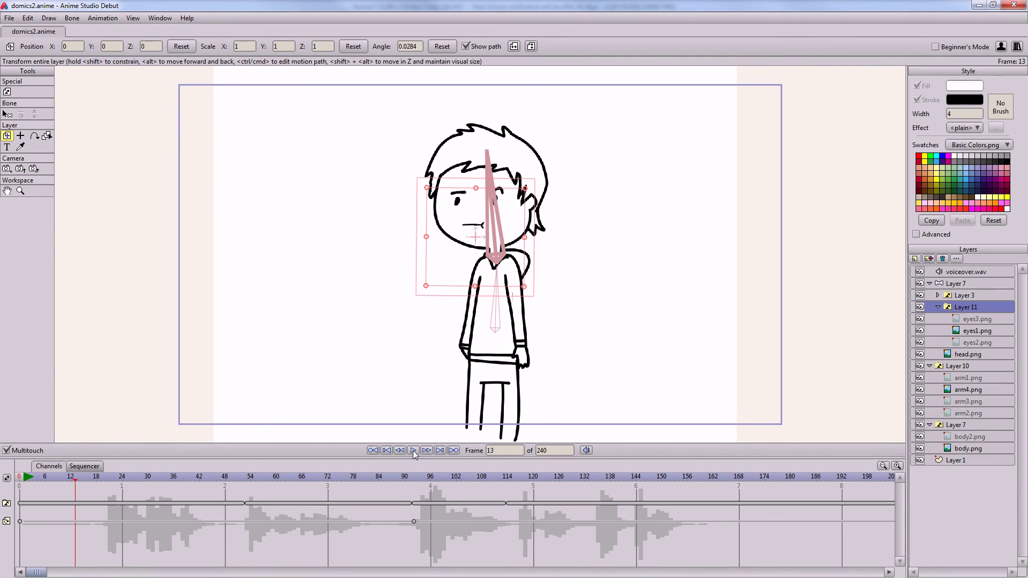